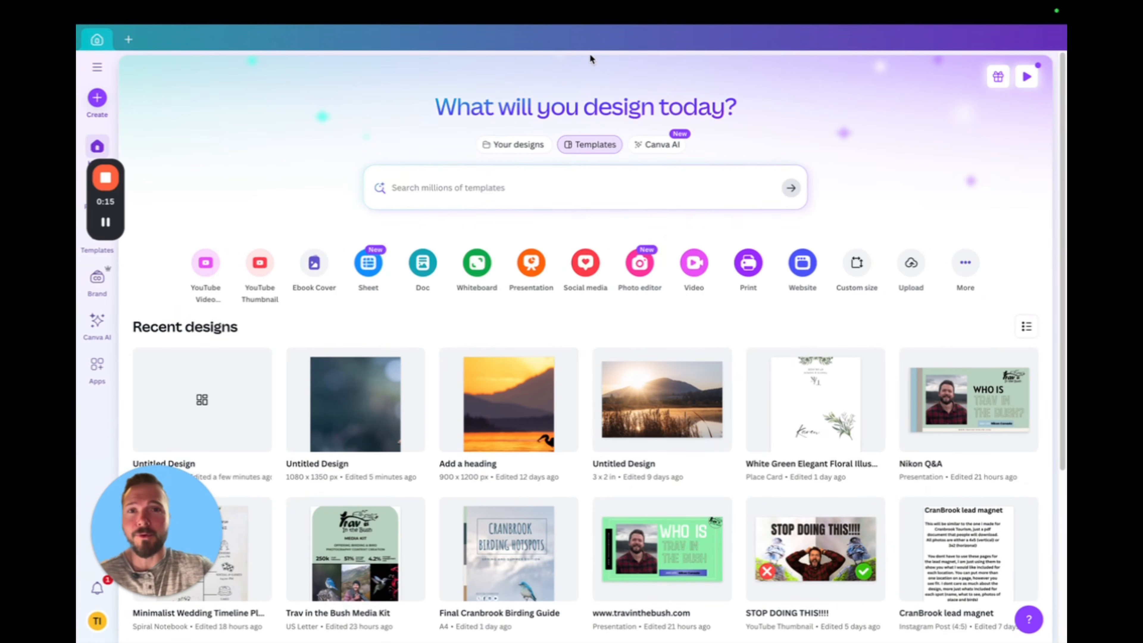
# Create a new blank design with a custom size of 900 × 1200 px
pyautogui.moveTo(542, 4)
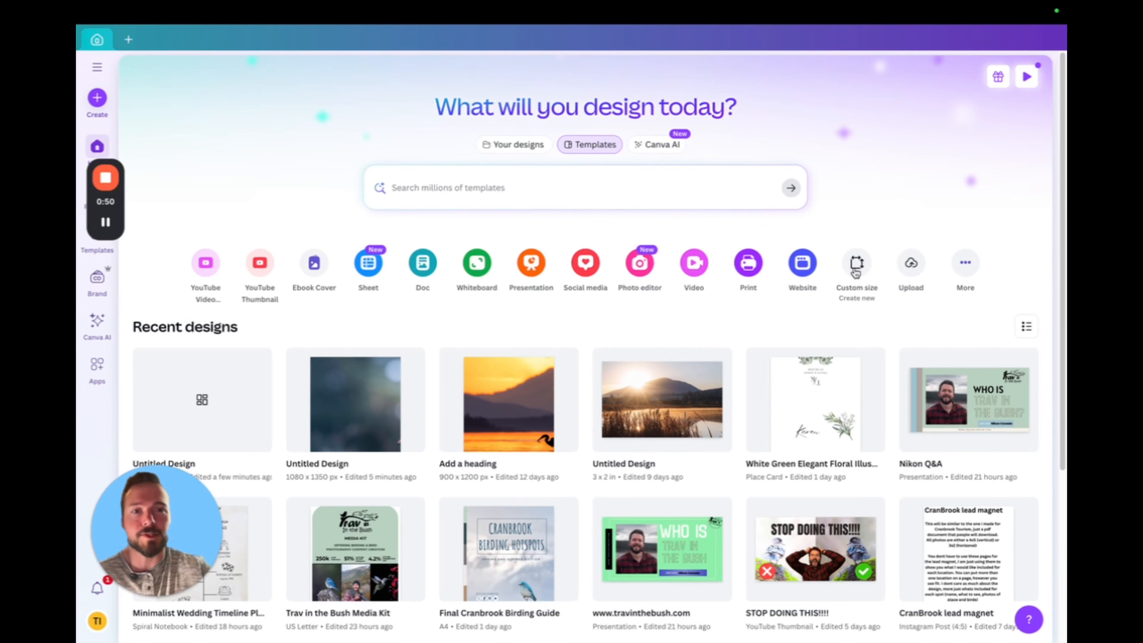
pyautogui.click(857, 269)
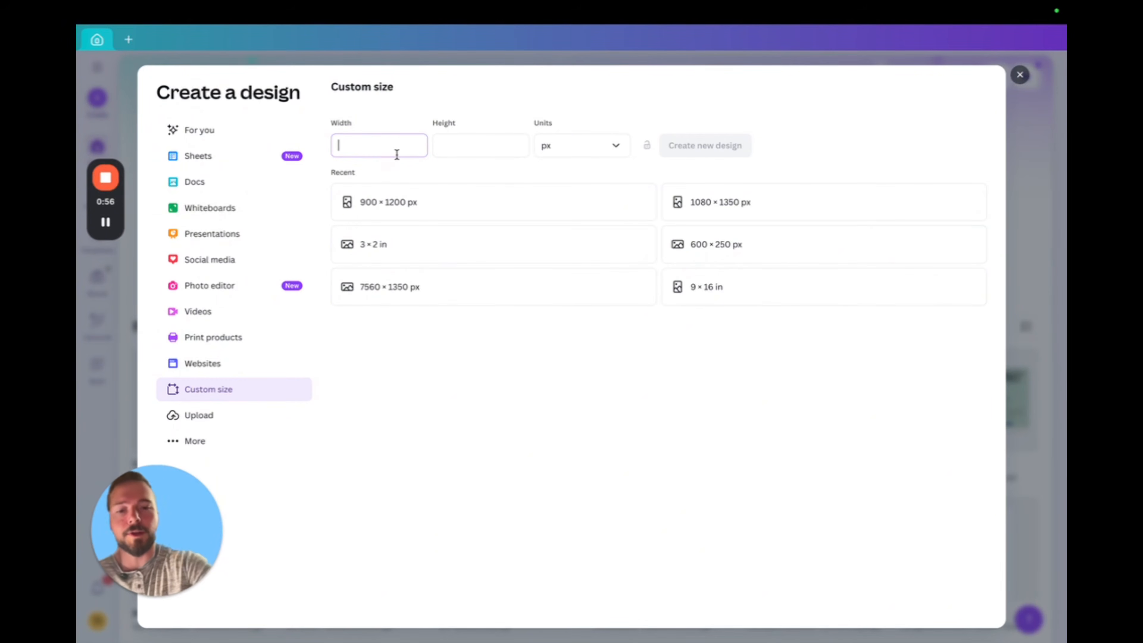
pyautogui.write('900')
pyautogui.click(464, 148)
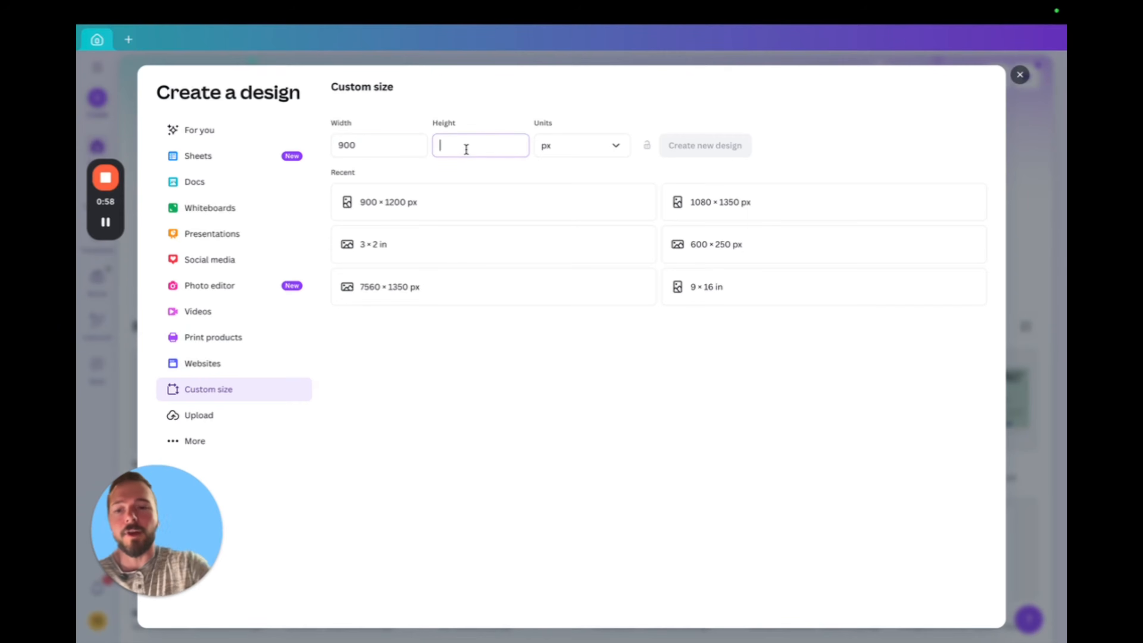
pyautogui.write('1200')
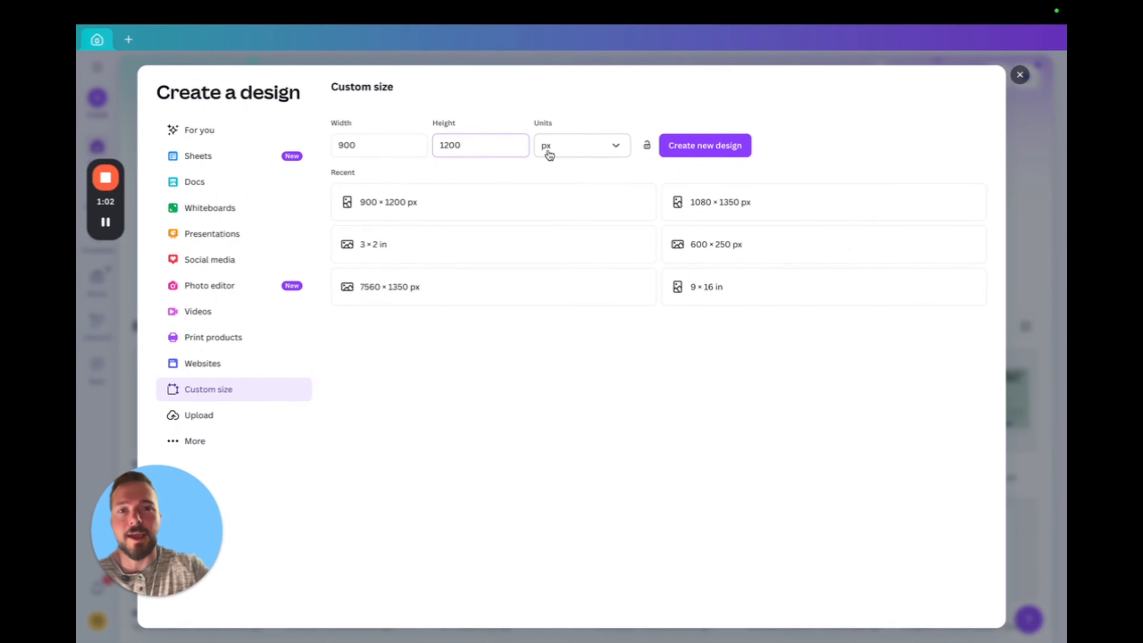
pyautogui.click(718, 152)
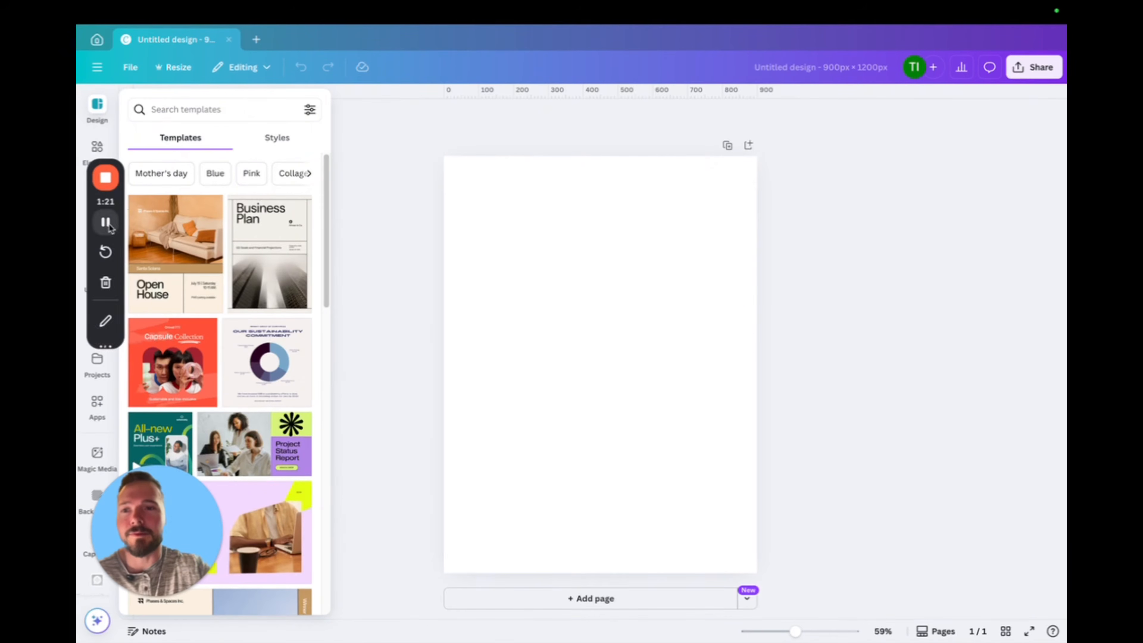
# Place the uploaded landscape photo of the small orange hummingbird on a branch onto the blank page
pyautogui.moveTo(122, 182); pyautogui.dragTo(634, 188)
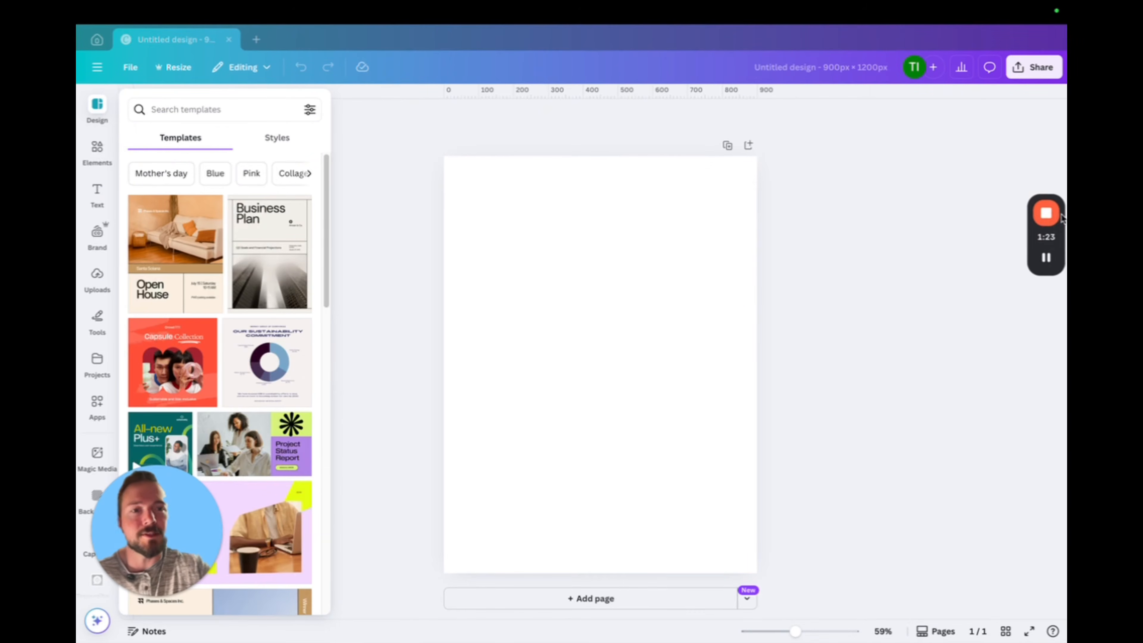
pyautogui.click(97, 280)
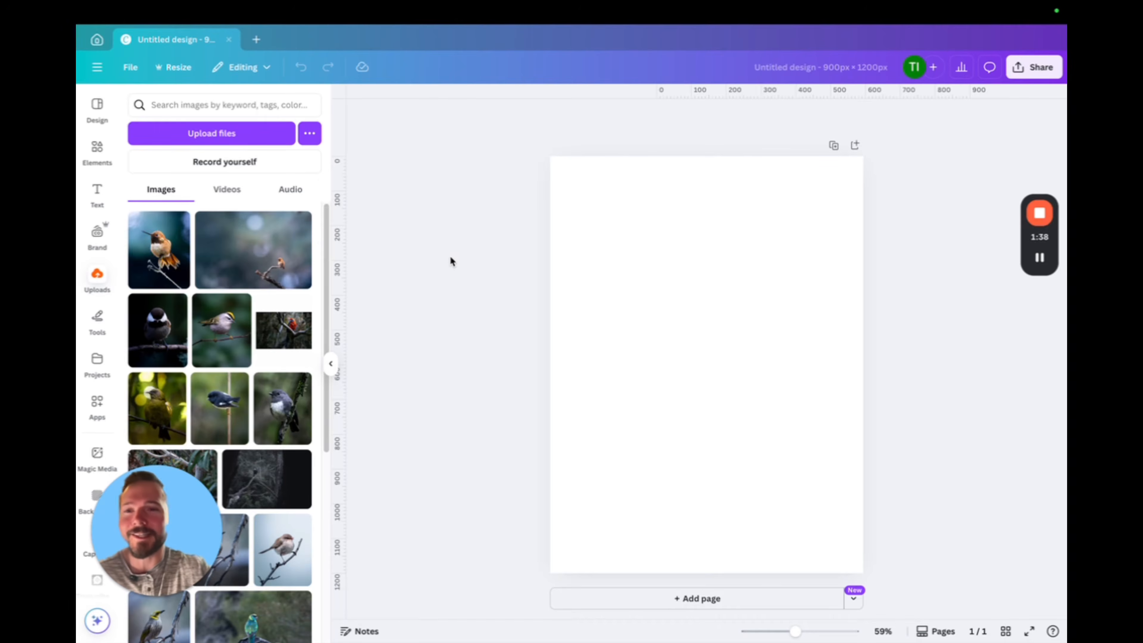
pyautogui.moveTo(283, 265)
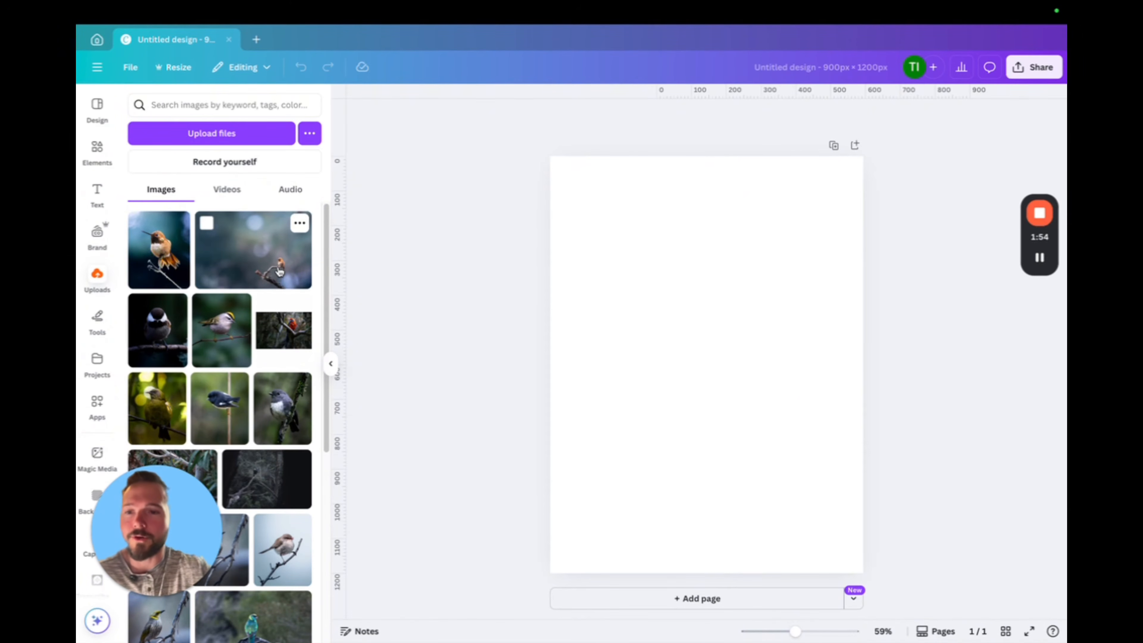
pyautogui.click(255, 262)
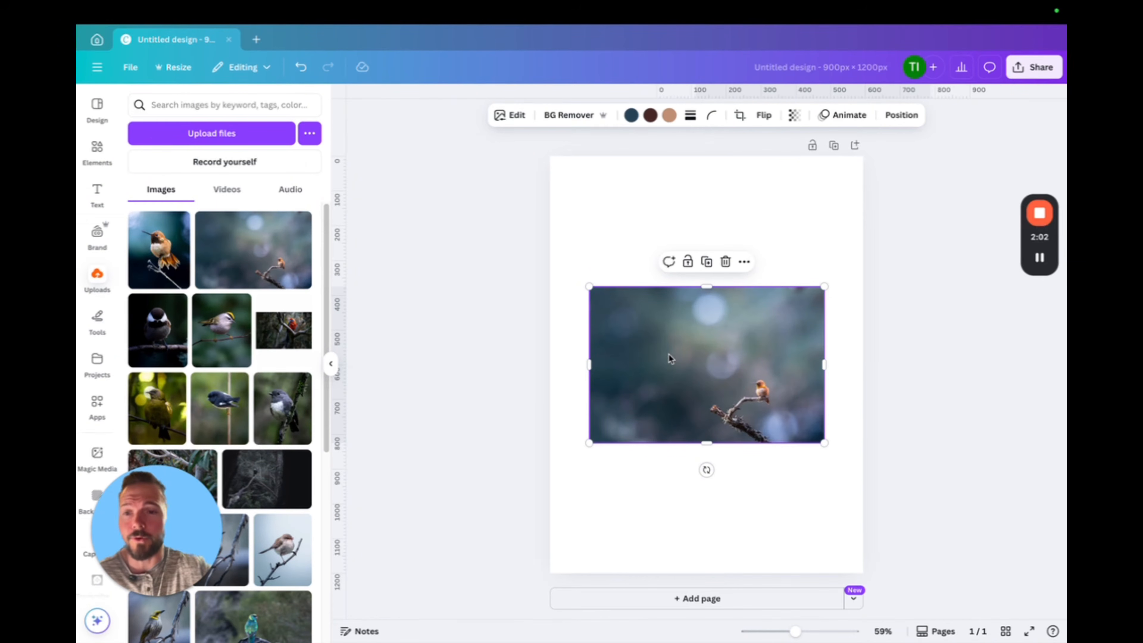
# Upload the image DSC_1530.jpg from the Desktop folder to the uploaded images
pyautogui.click(222, 135)
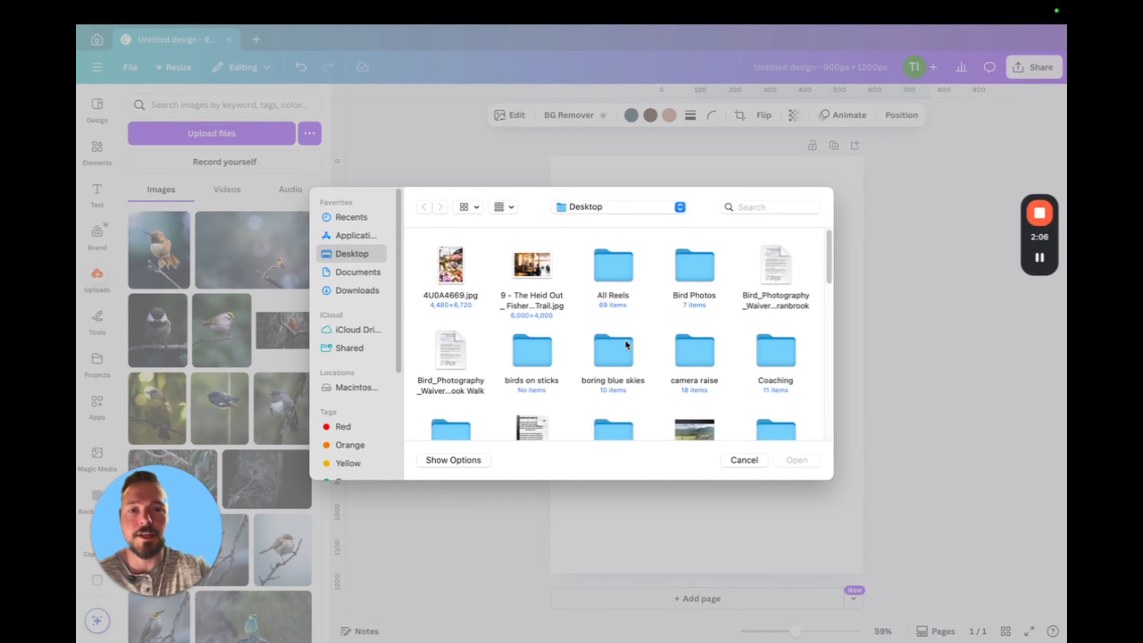
pyautogui.scroll(-5, 593, 333)
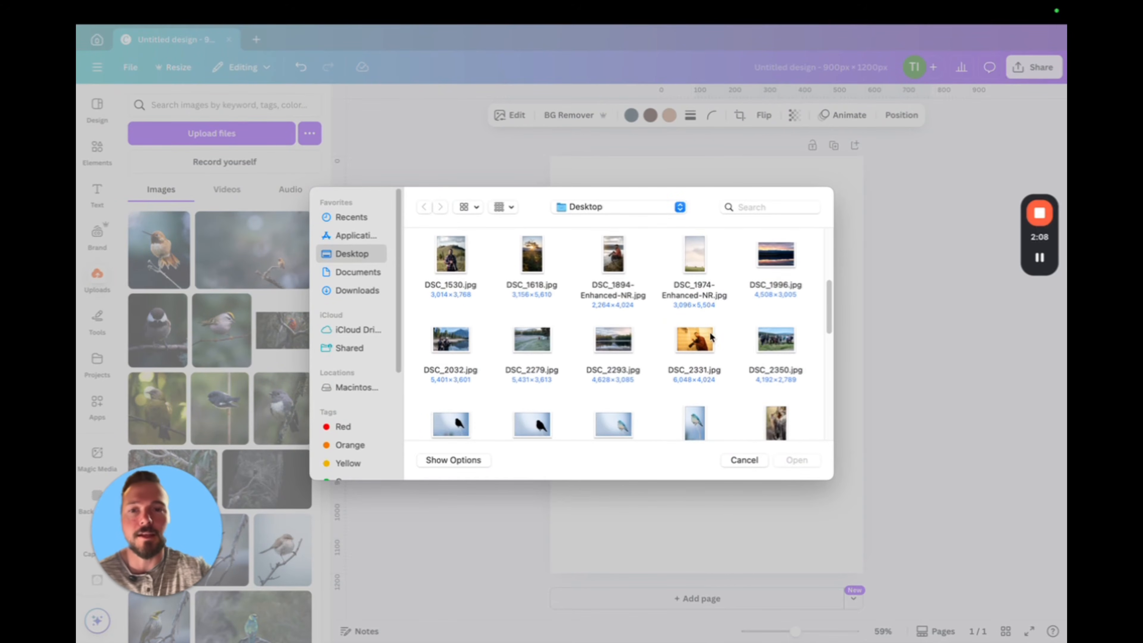
pyautogui.scroll(2, 664, 341)
pyautogui.click(456, 282)
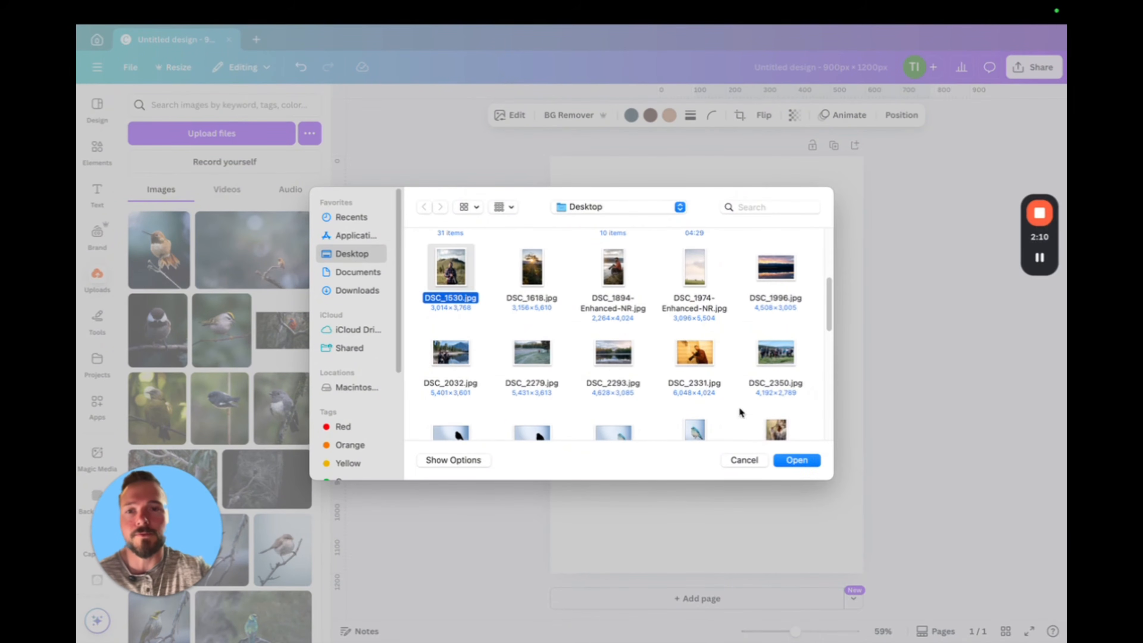
pyautogui.click(796, 460)
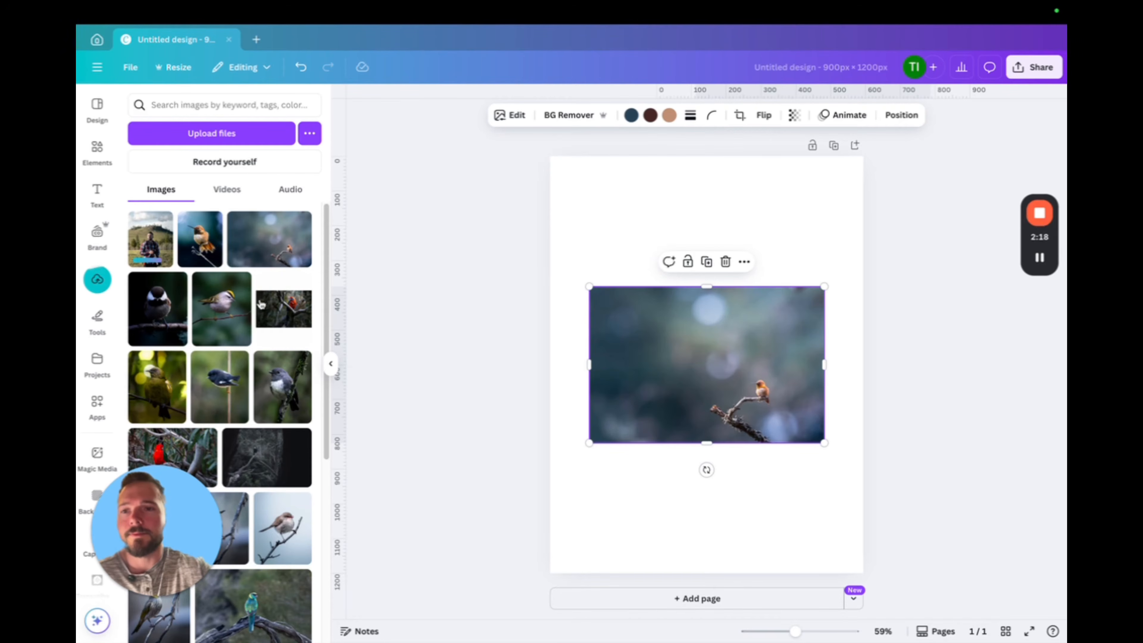
pyautogui.click(154, 258)
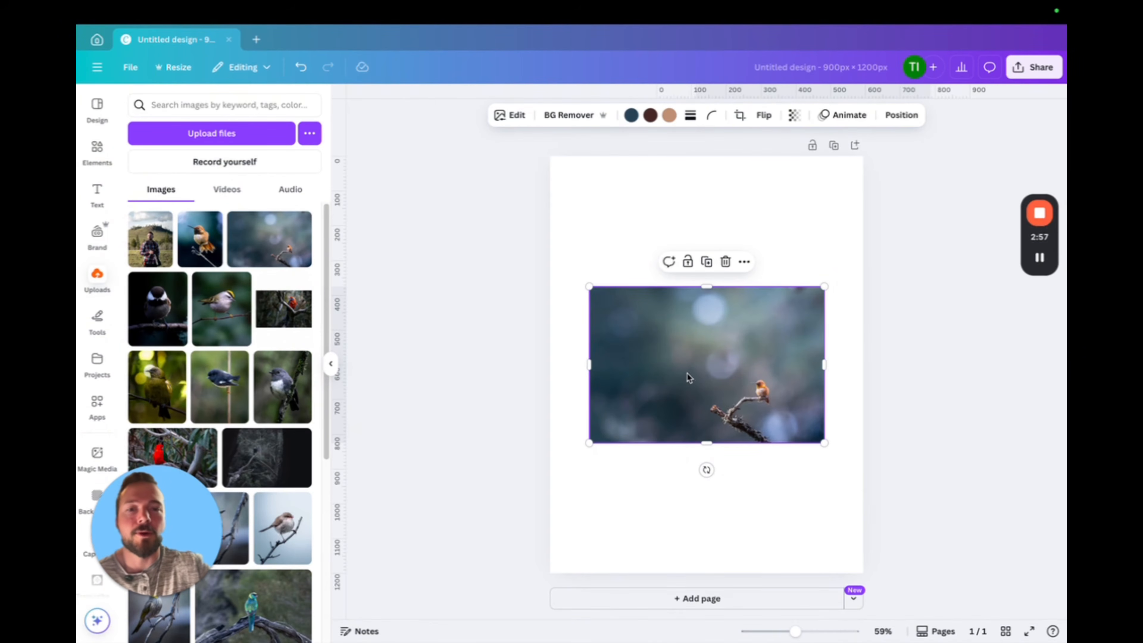
# Enlarge and reposition the hummingbird photo so only its blurred background fills the whole first page
pyautogui.moveTo(687, 372); pyautogui.dragTo(681, 398)
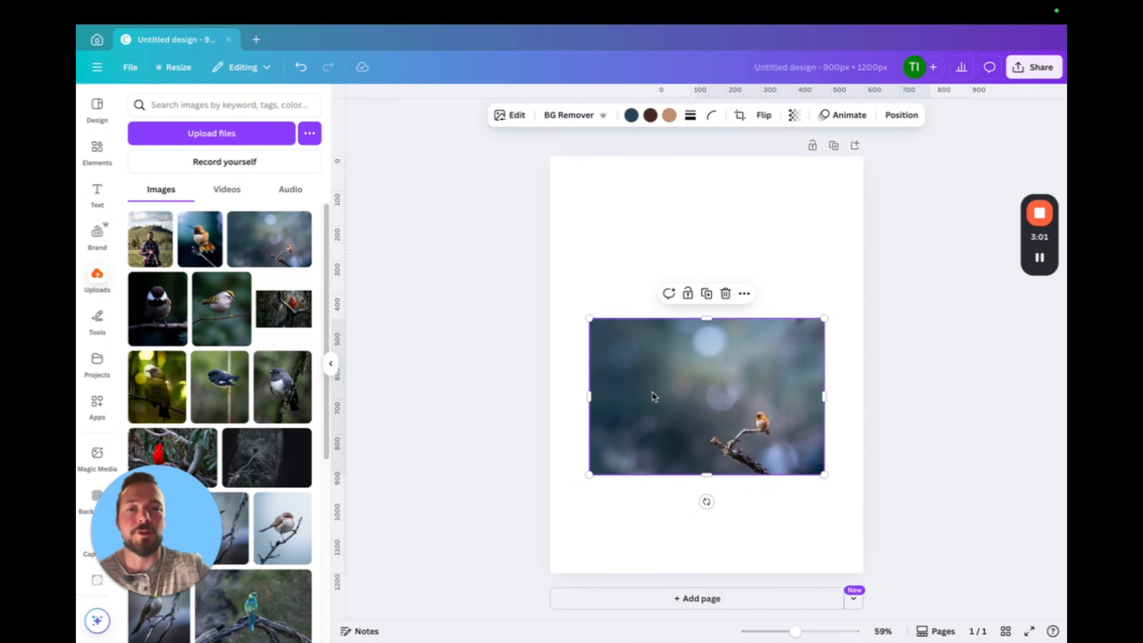
pyautogui.moveTo(667, 394); pyautogui.dragTo(803, 492)
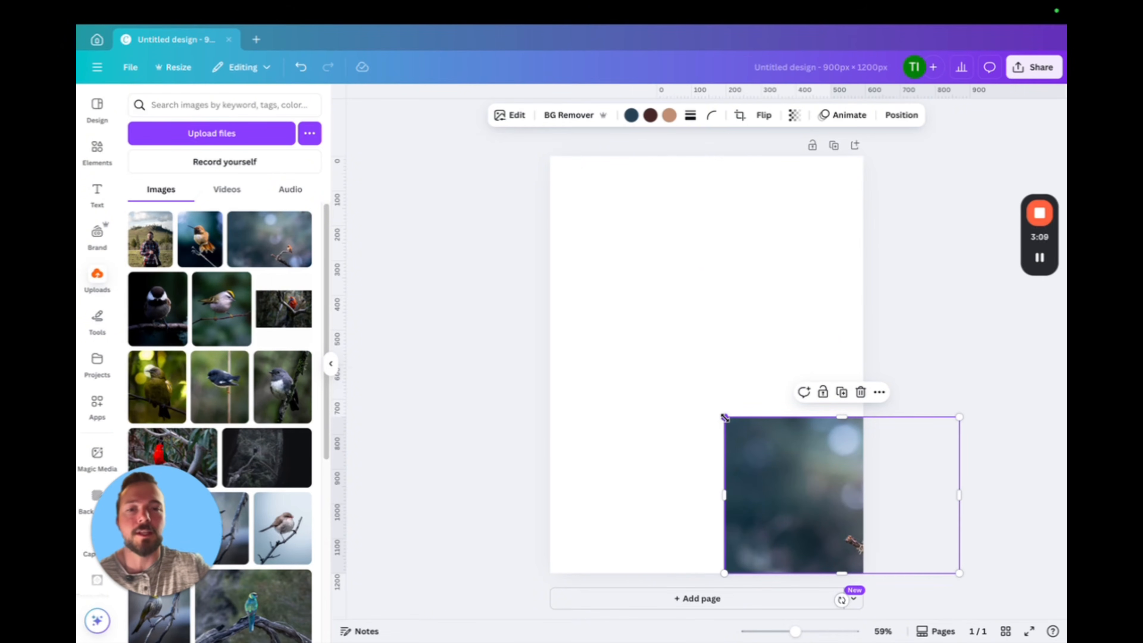
pyautogui.moveTo(724, 418); pyautogui.dragTo(574, 270)
pyautogui.moveTo(665, 401); pyautogui.dragTo(862, 413)
pyautogui.moveTo(740, 304); pyautogui.dragTo(551, 171)
pyautogui.moveTo(653, 324); pyautogui.dragTo(737, 328)
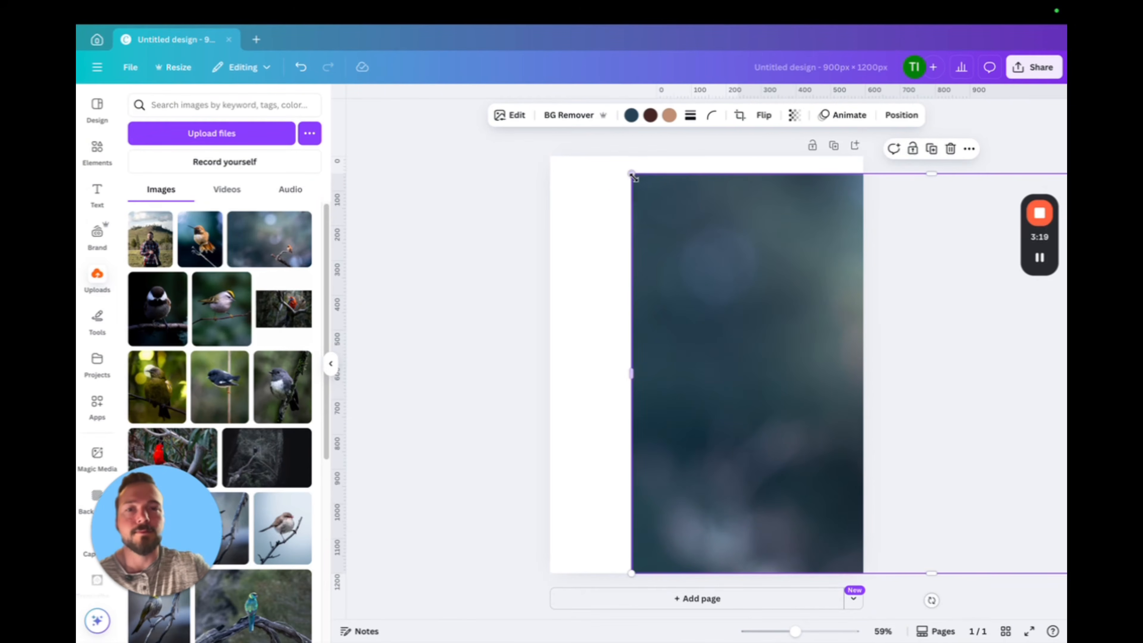
pyautogui.moveTo(631, 176); pyautogui.dragTo(605, 157)
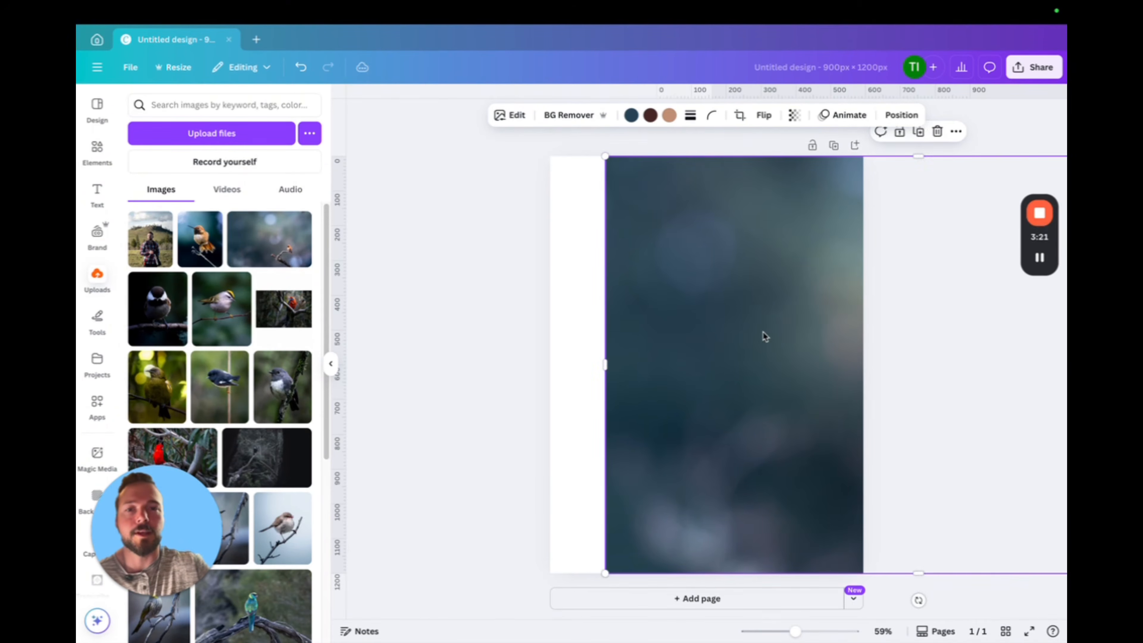
pyautogui.moveTo(764, 337); pyautogui.dragTo(712, 331)
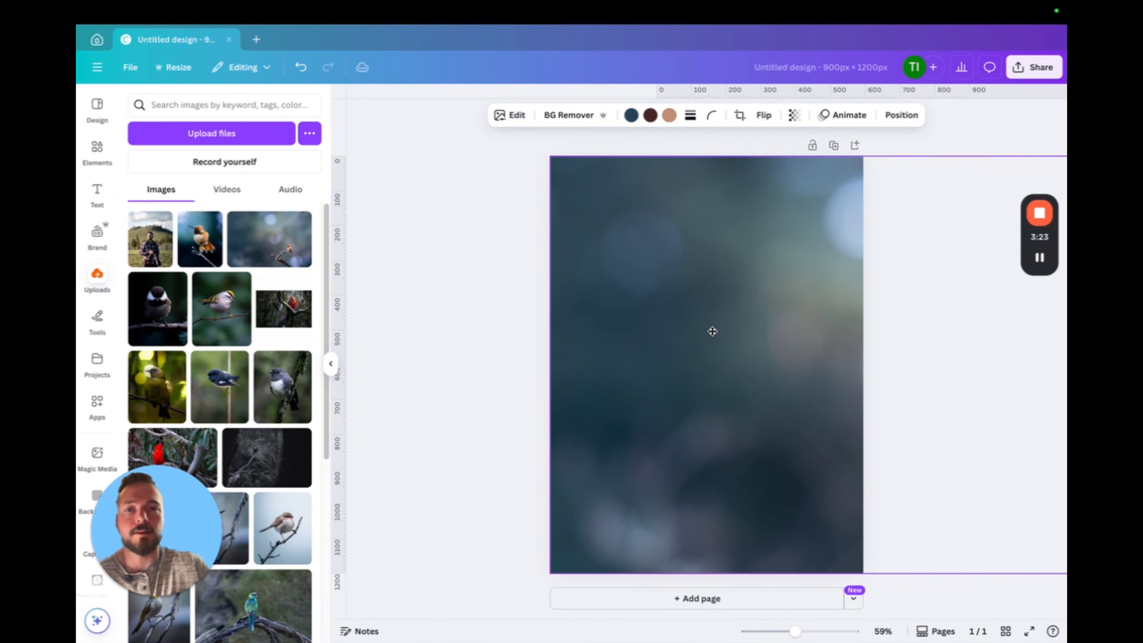
pyautogui.click(484, 334)
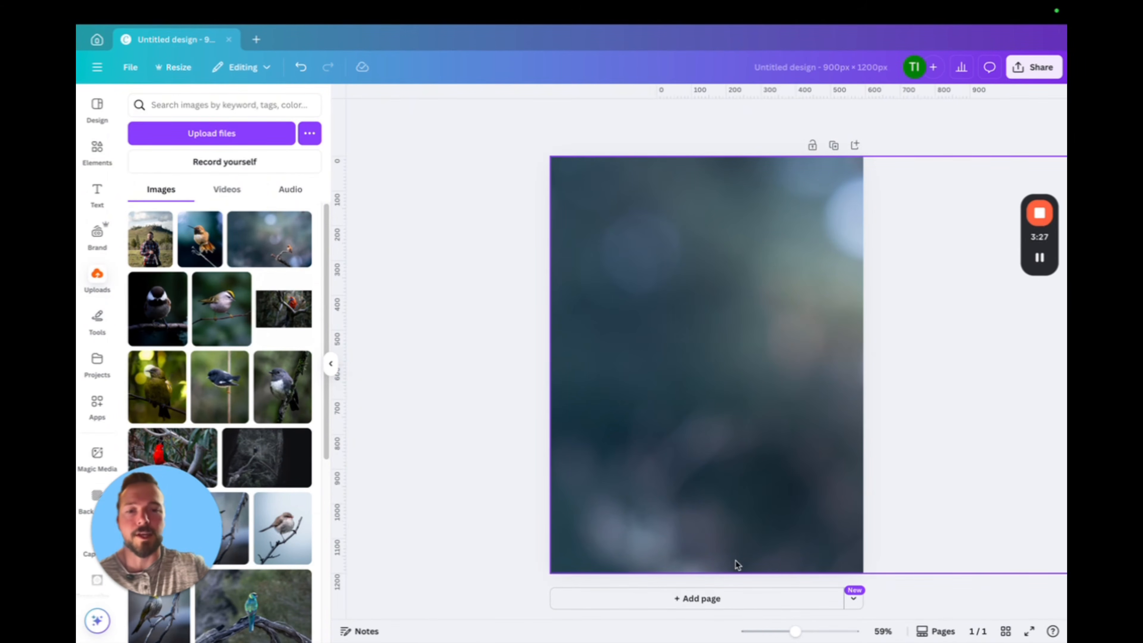
# Add a second page and fill it with the same hummingbird photo, enlarged so the bird and branch sit in the lower half
pyautogui.click(701, 602)
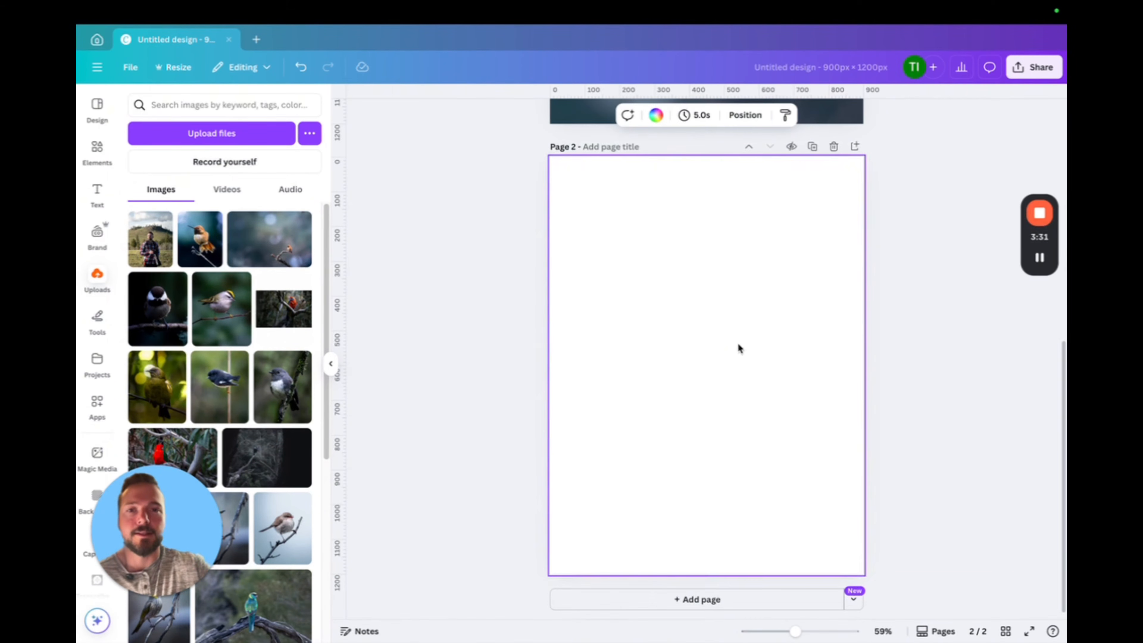
pyautogui.click(279, 257)
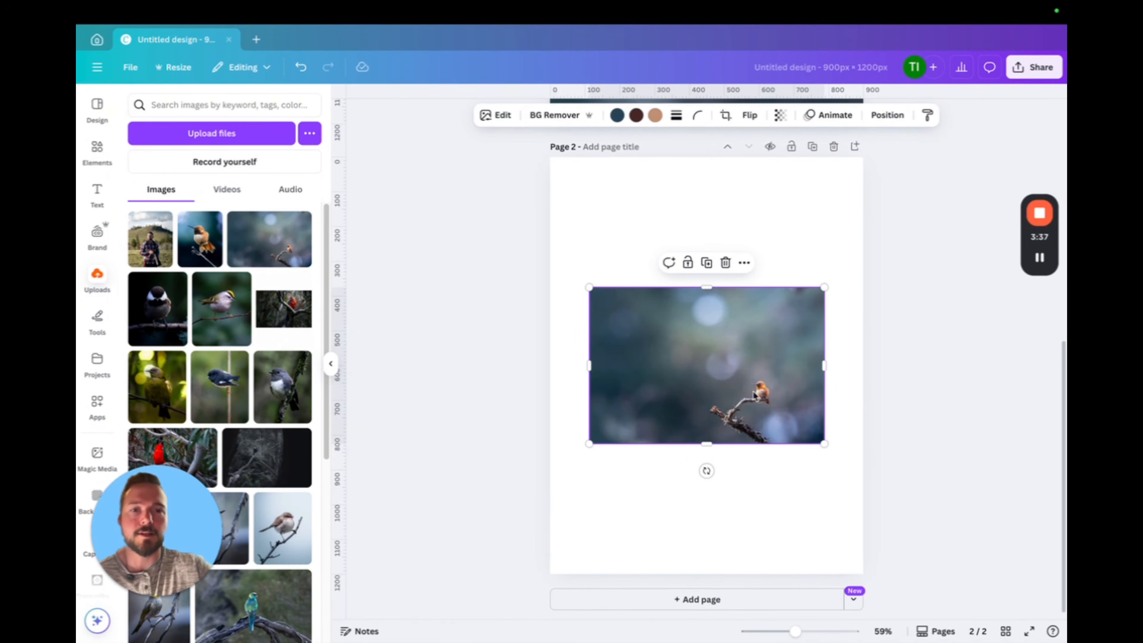
pyautogui.moveTo(777, 381); pyautogui.dragTo(596, 506)
pyautogui.moveTo(642, 416); pyautogui.dragTo(857, 273)
pyautogui.moveTo(765, 416); pyautogui.dragTo(616, 415)
pyautogui.moveTo(718, 271); pyautogui.dragTo(880, 198)
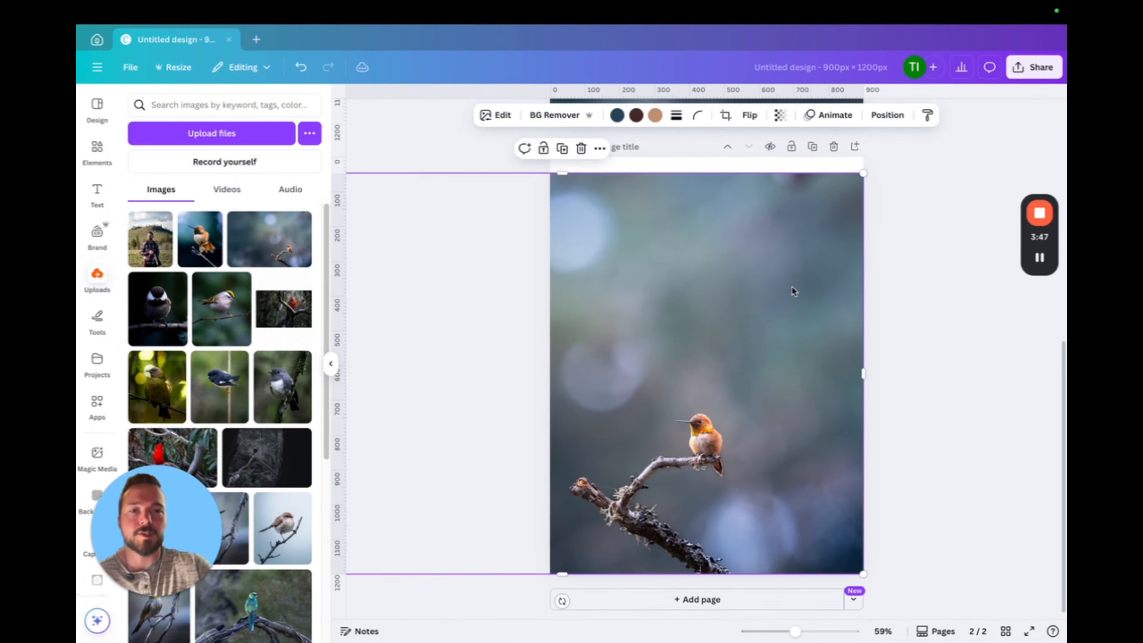
pyautogui.moveTo(757, 332); pyautogui.dragTo(653, 327)
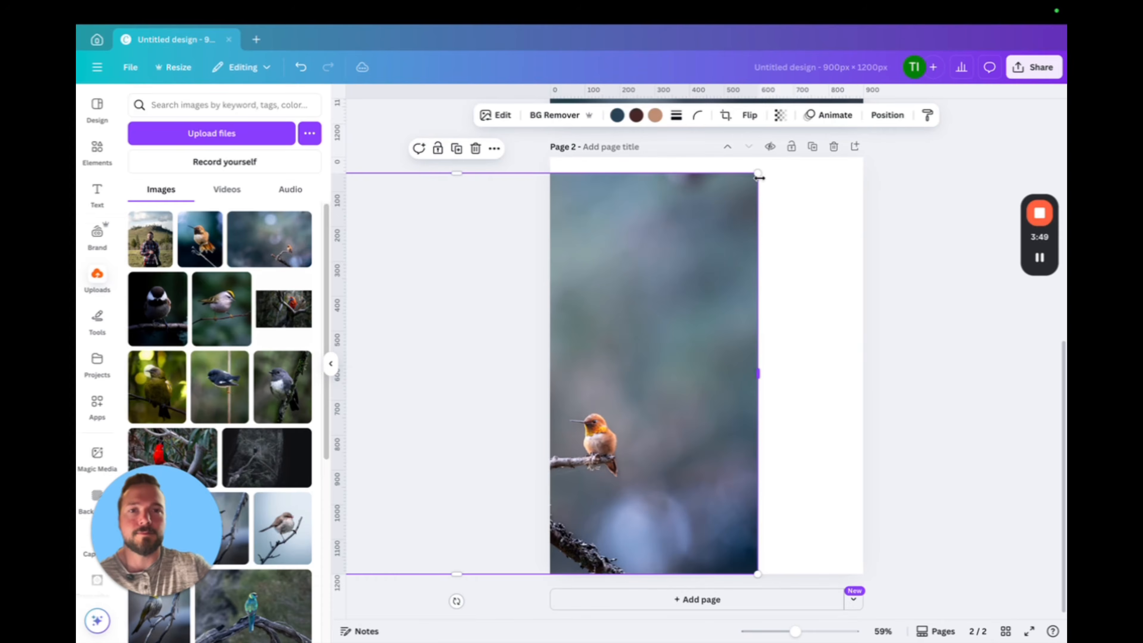
pyautogui.moveTo(760, 173); pyautogui.dragTo(786, 157)
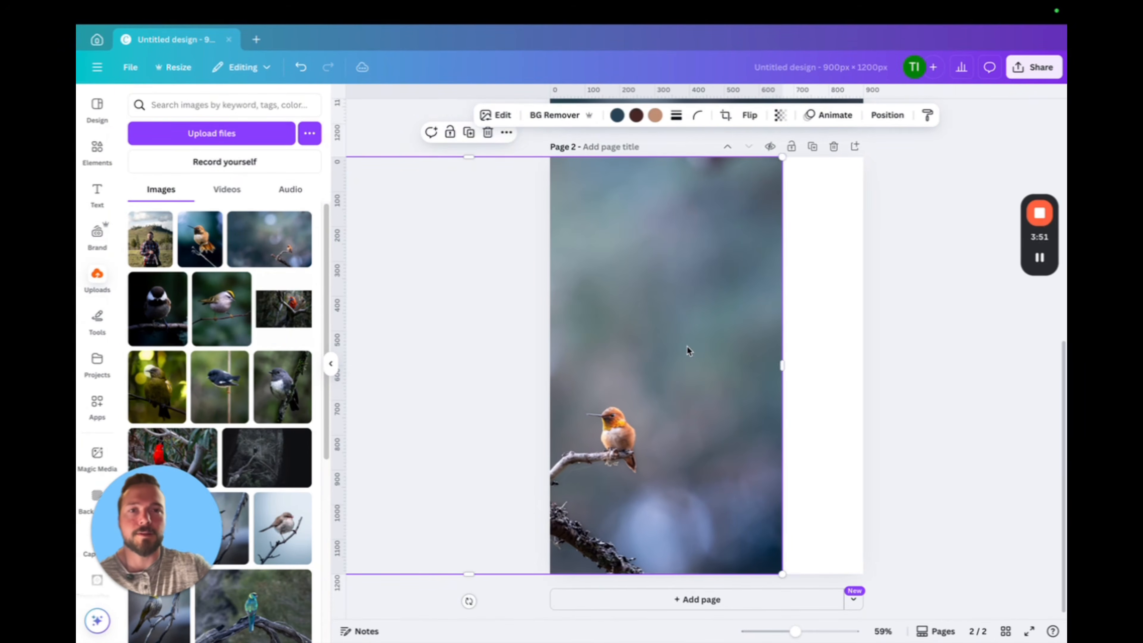
pyautogui.moveTo(686, 350); pyautogui.dragTo(767, 353)
pyautogui.click(1009, 374)
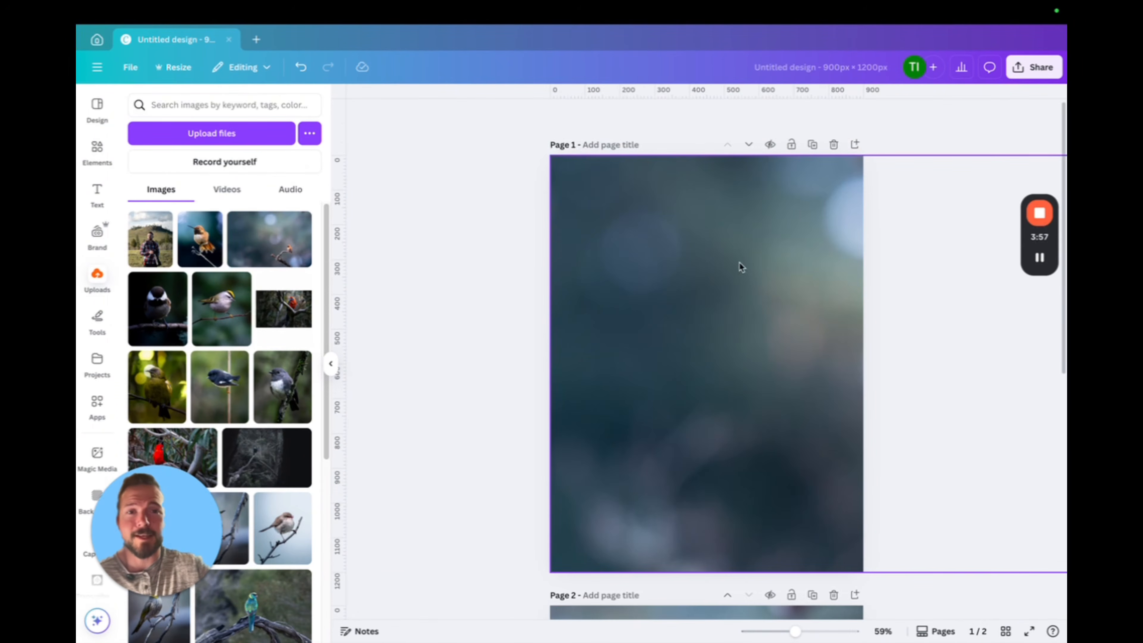
# Add a text box to page 1 and set its font to Amatic SC
pyautogui.scroll(-5, 756, 360)
pyautogui.scroll(5, 716, 315)
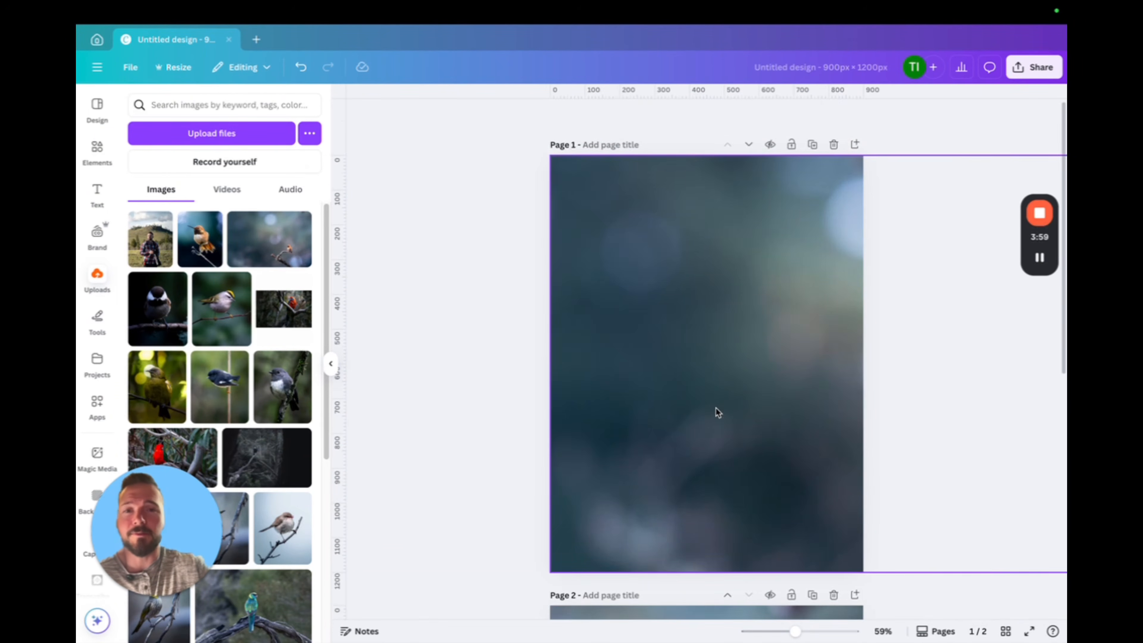
pyautogui.scroll(-5, 714, 407)
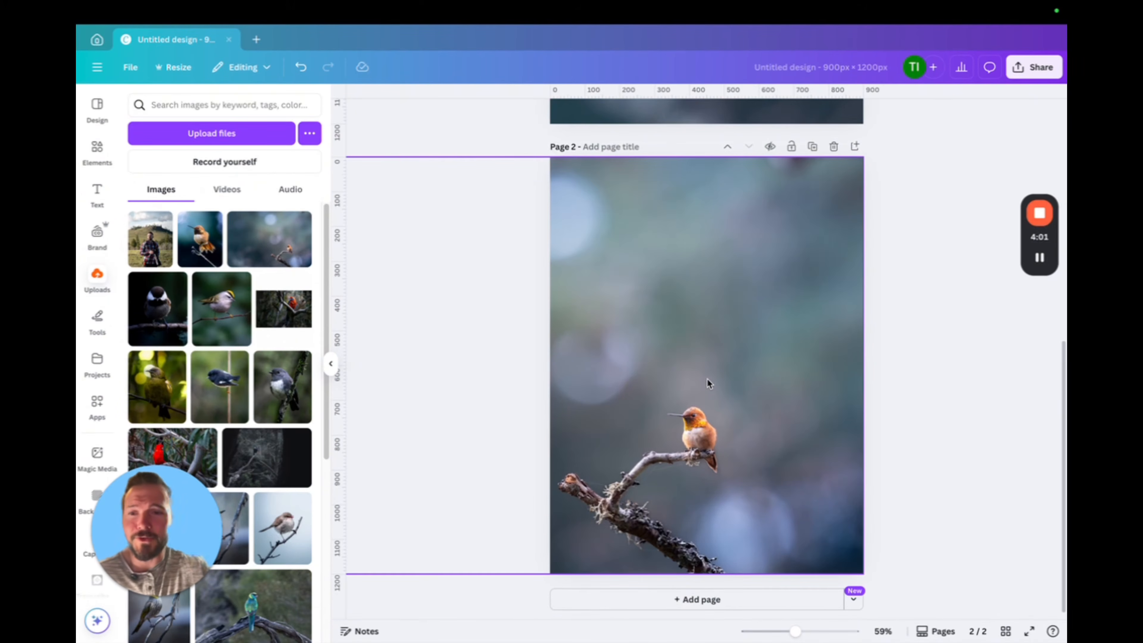
pyautogui.scroll(5, 744, 367)
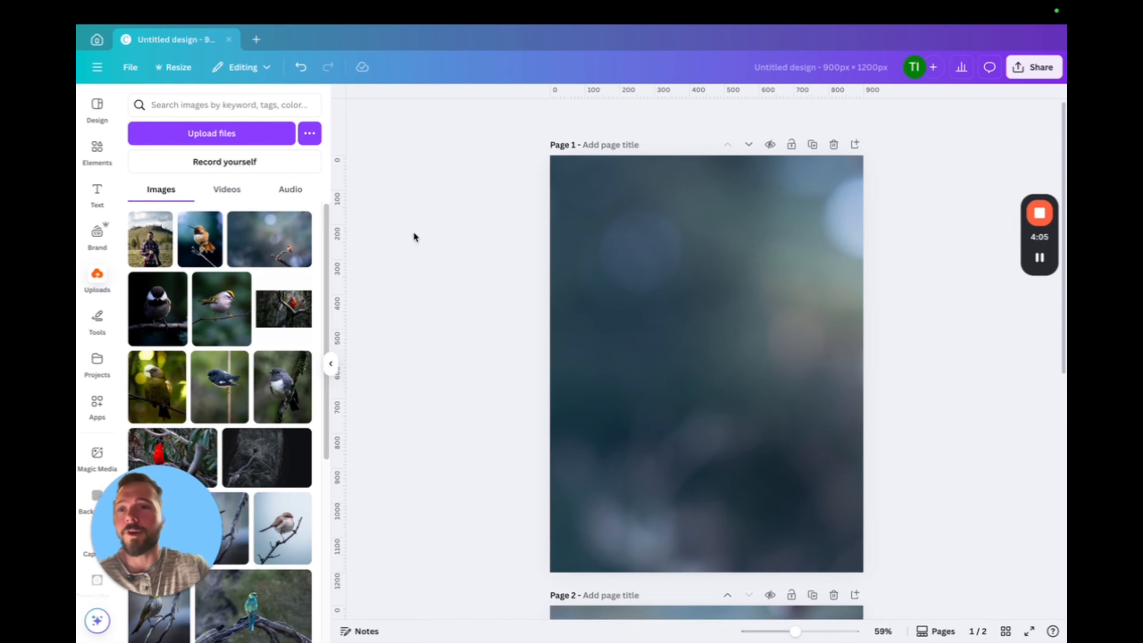
pyautogui.click(97, 194)
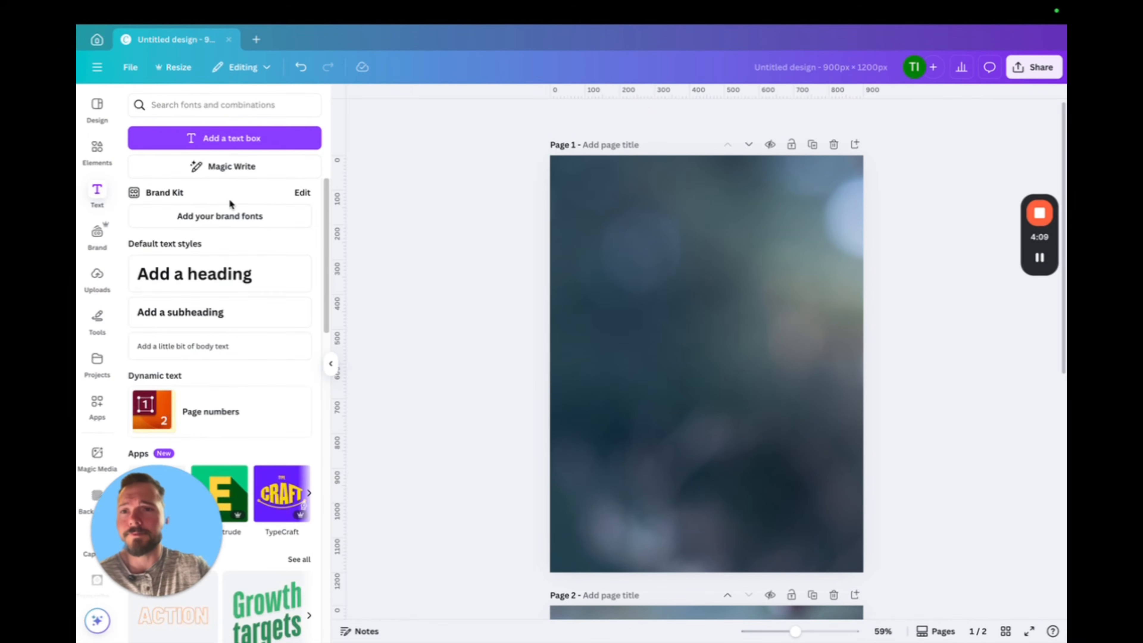
pyautogui.click(225, 138)
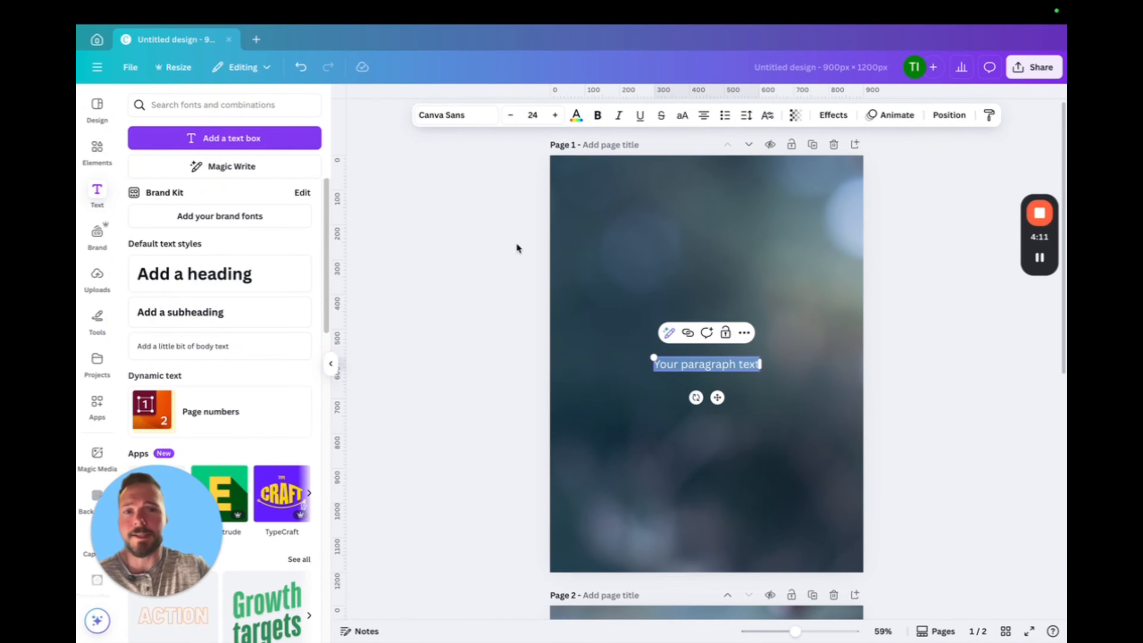
pyautogui.click(455, 120)
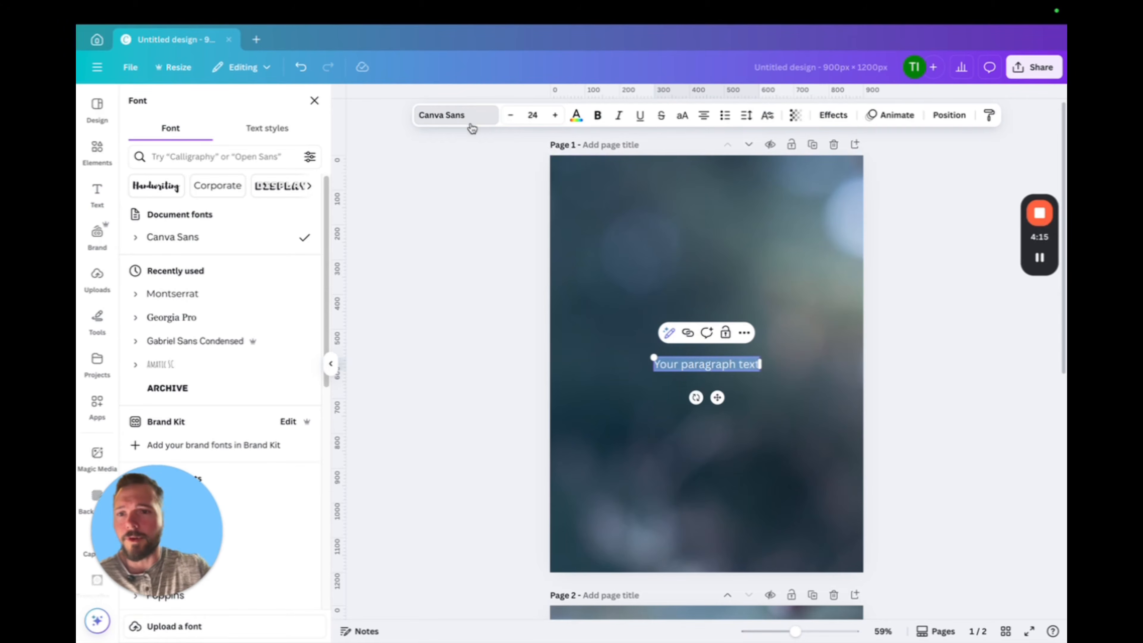
pyautogui.click(214, 369)
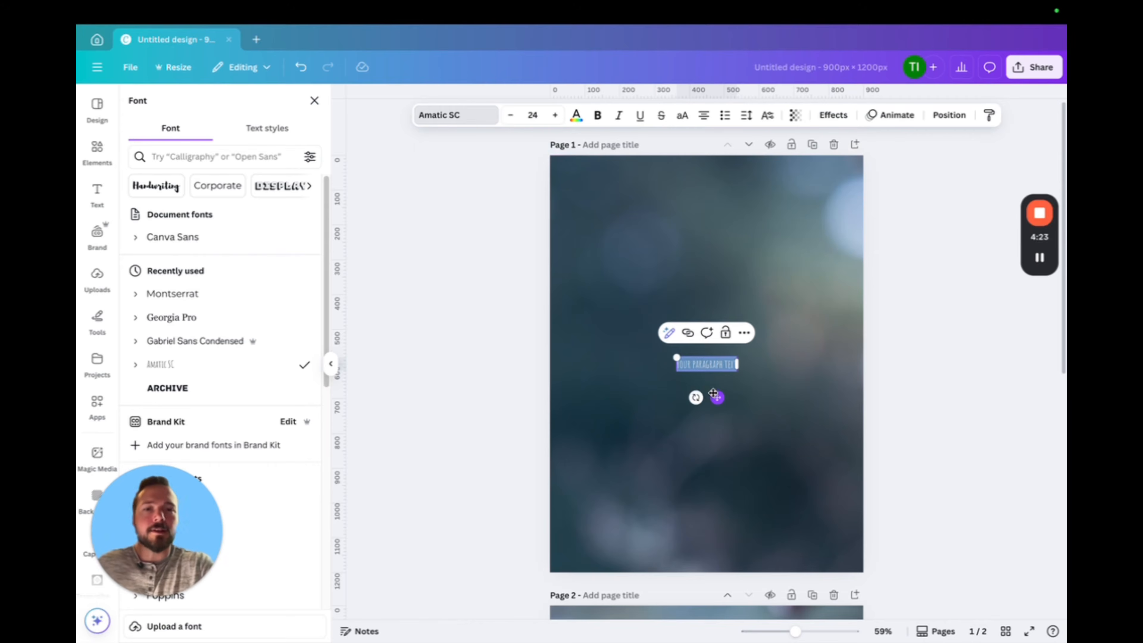
# Replace the placeholder text on page 1 with "Rufous Hummingbird"
pyautogui.write('Autho')
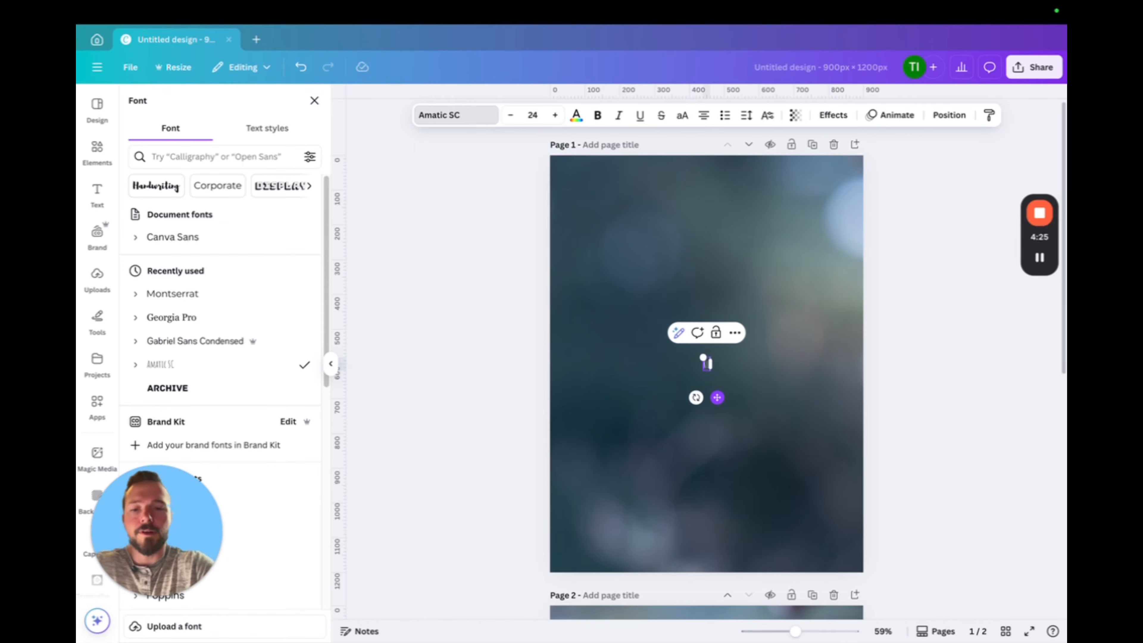
pyautogui.press('BackSpace')
pyautogui.press('BackSpace')
pyautogui.press('BackSpace')
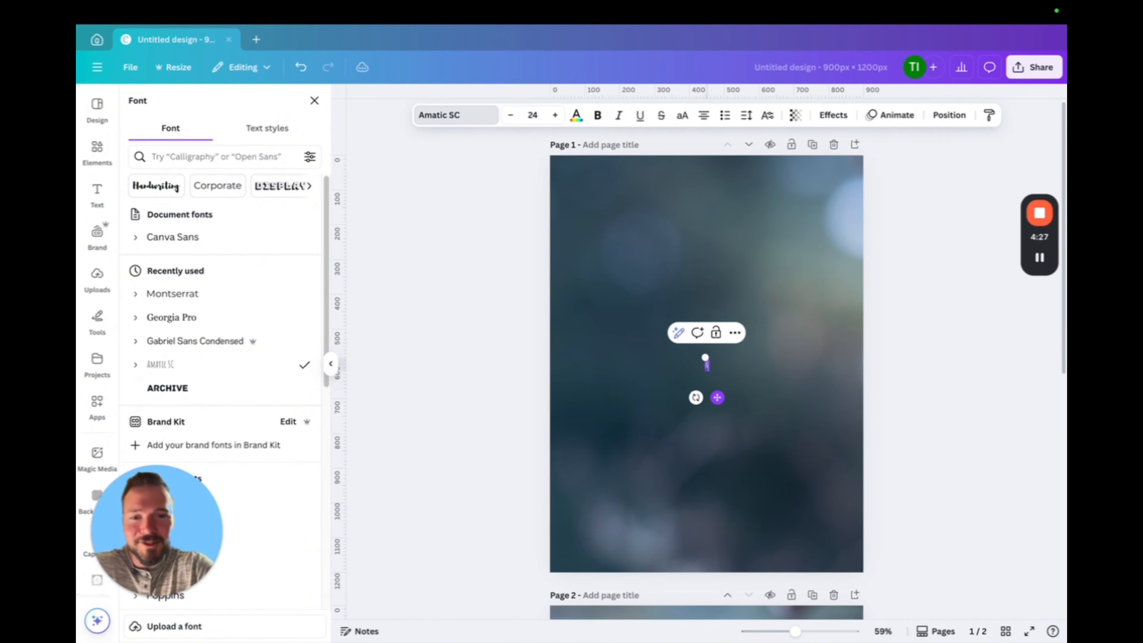
pyautogui.write('ugus')
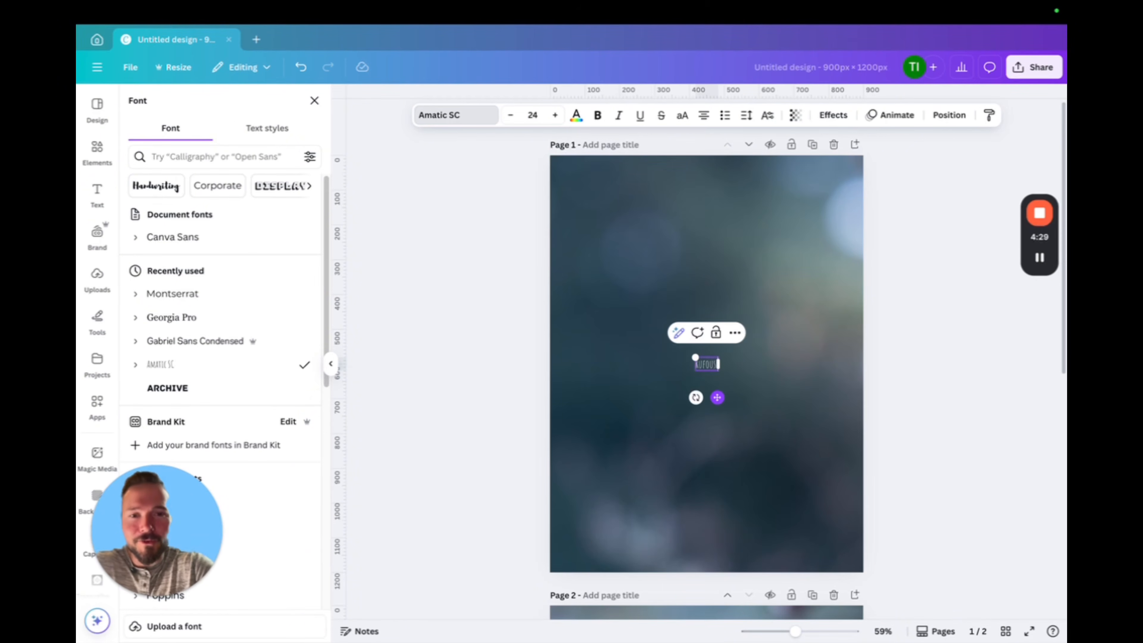
pyautogui.write(' Hummin')
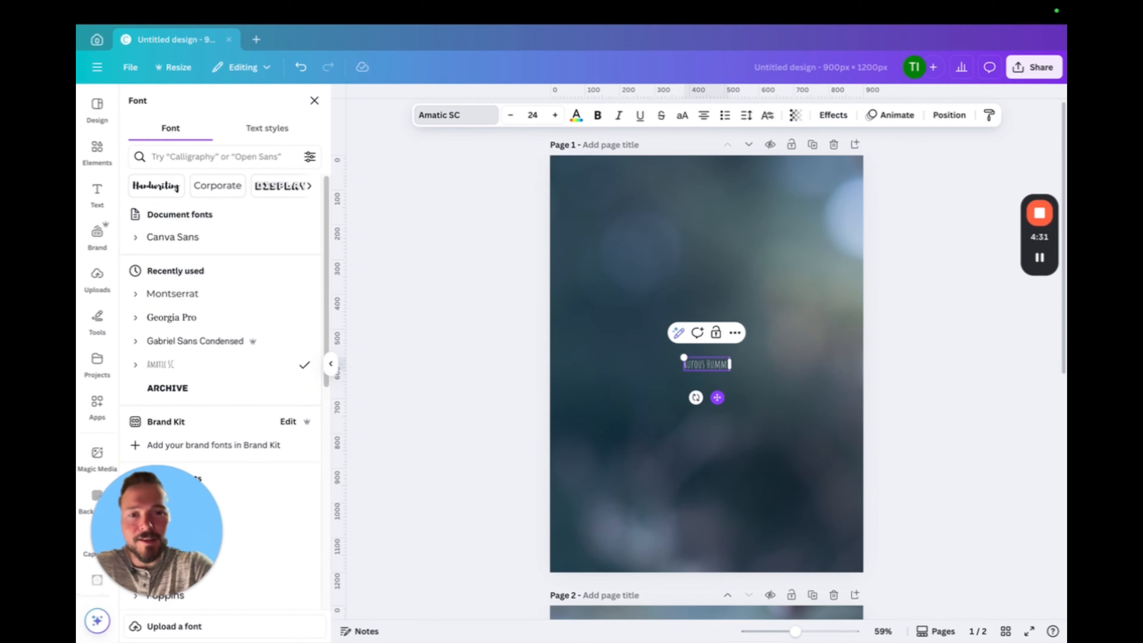
pyautogui.write('gbird')
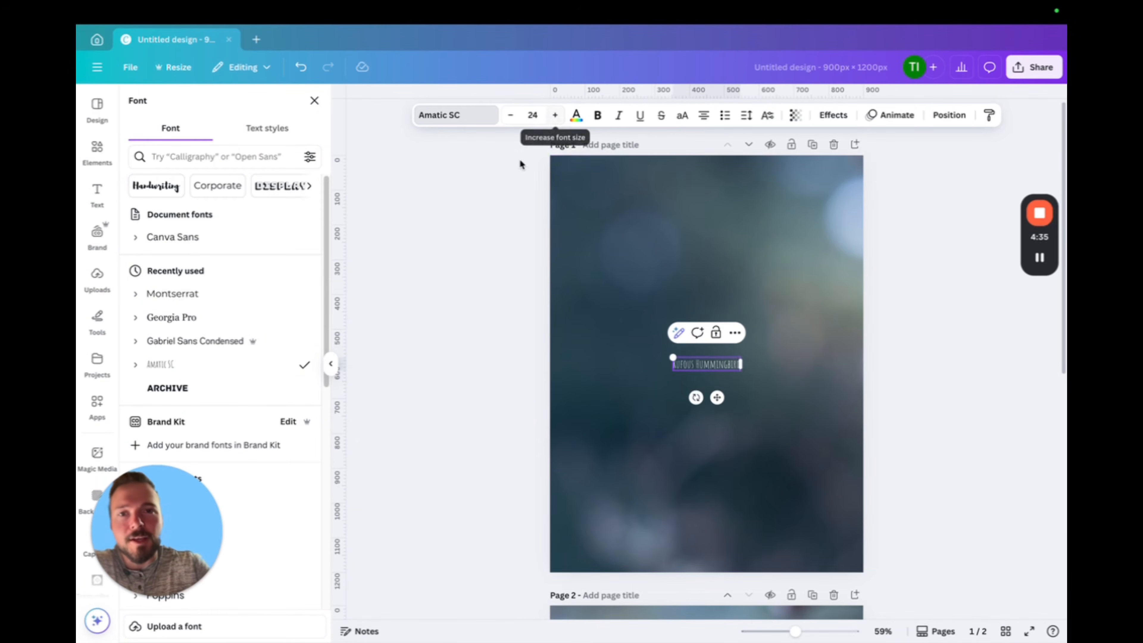
# Set the title's font size to 56 and move it to the upper part of page 1
pyautogui.click(532, 115)
pyautogui.click(525, 449)
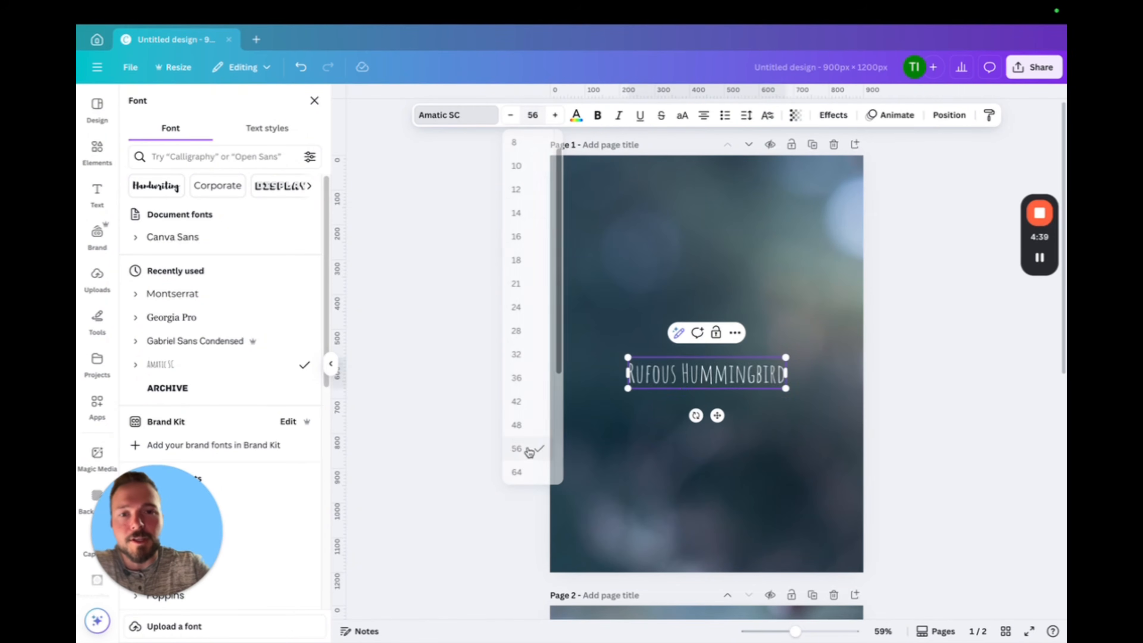
pyautogui.moveTo(717, 415); pyautogui.dragTo(673, 279)
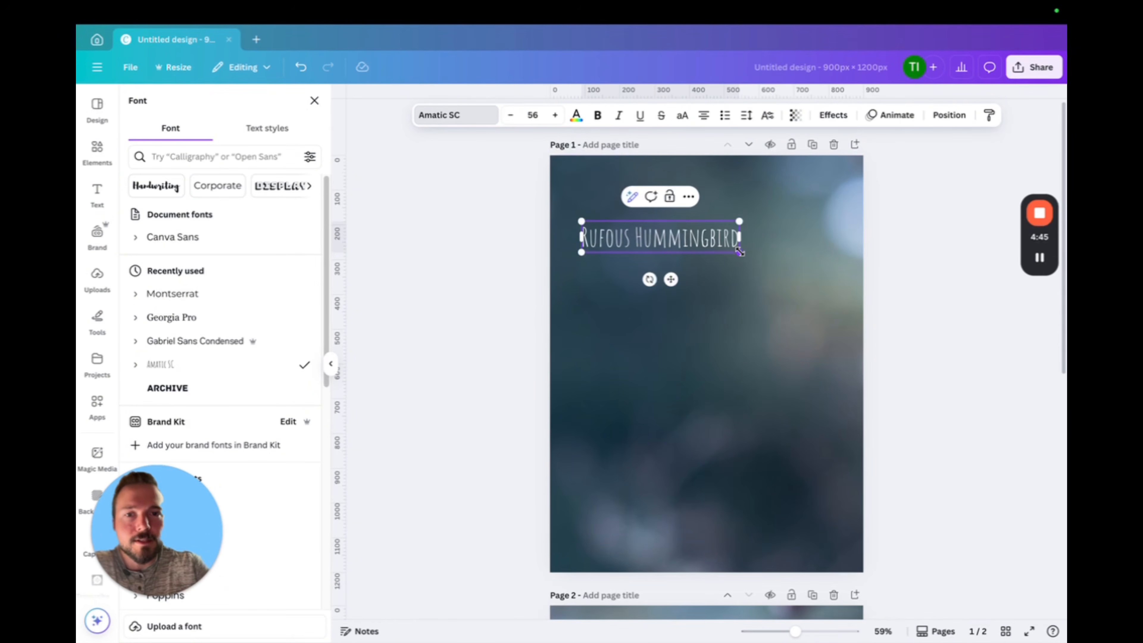
# Scale the "Rufous Hummingbird" title up to a font size of about 77.6 and nudge it slightly up and left
pyautogui.moveTo(739, 251); pyautogui.dragTo(769, 265)
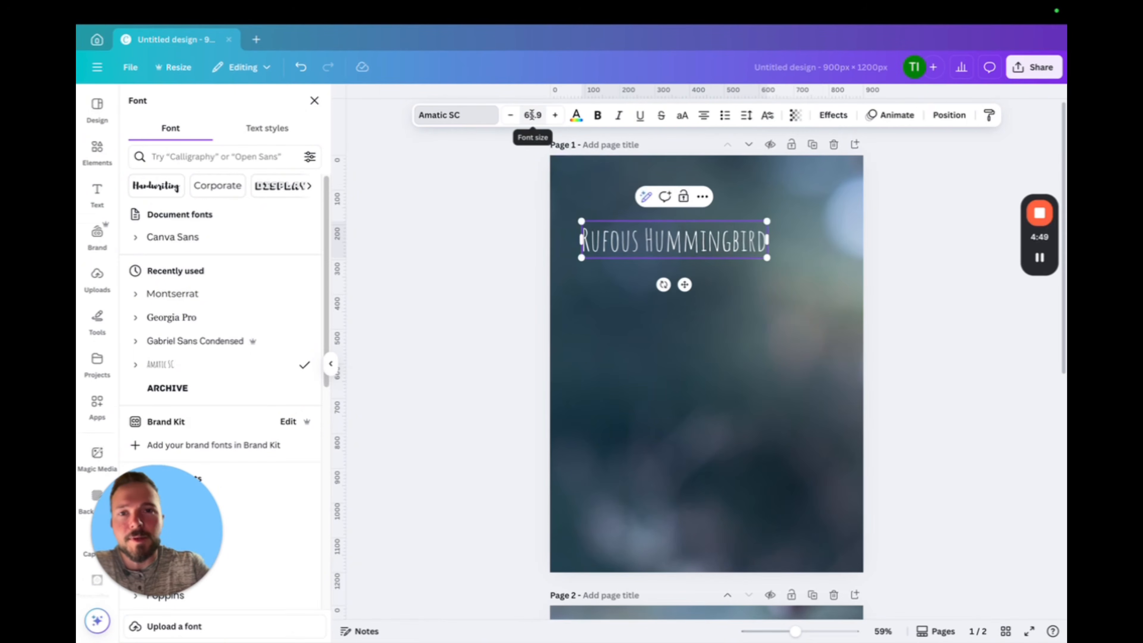
pyautogui.click(531, 115)
pyautogui.click(821, 298)
pyautogui.click(749, 264)
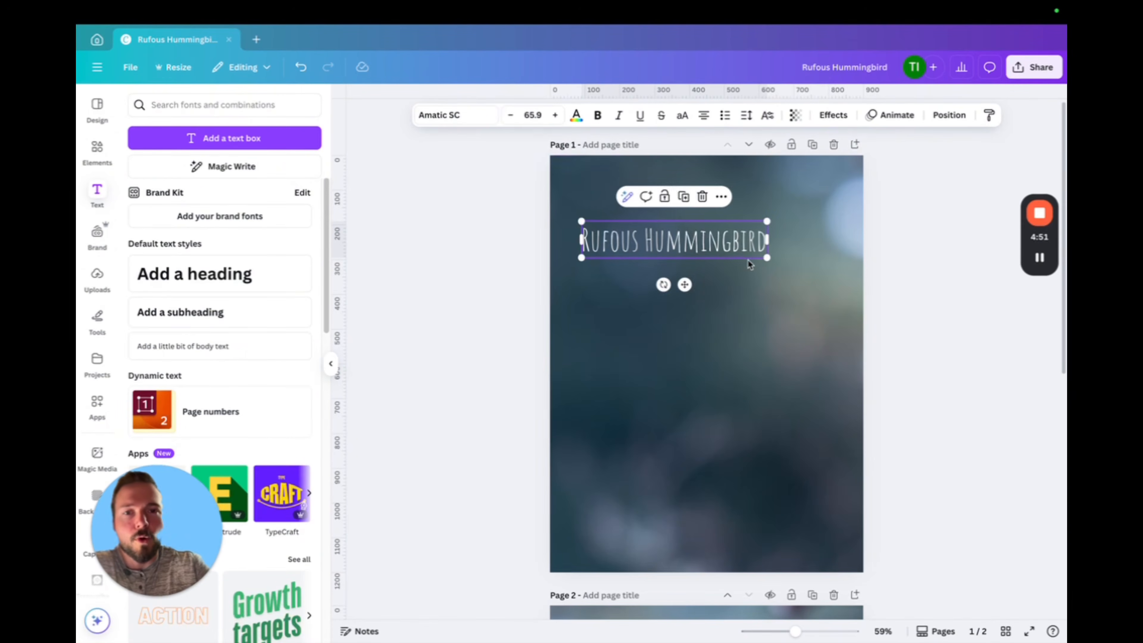
pyautogui.moveTo(766, 258); pyautogui.dragTo(799, 261)
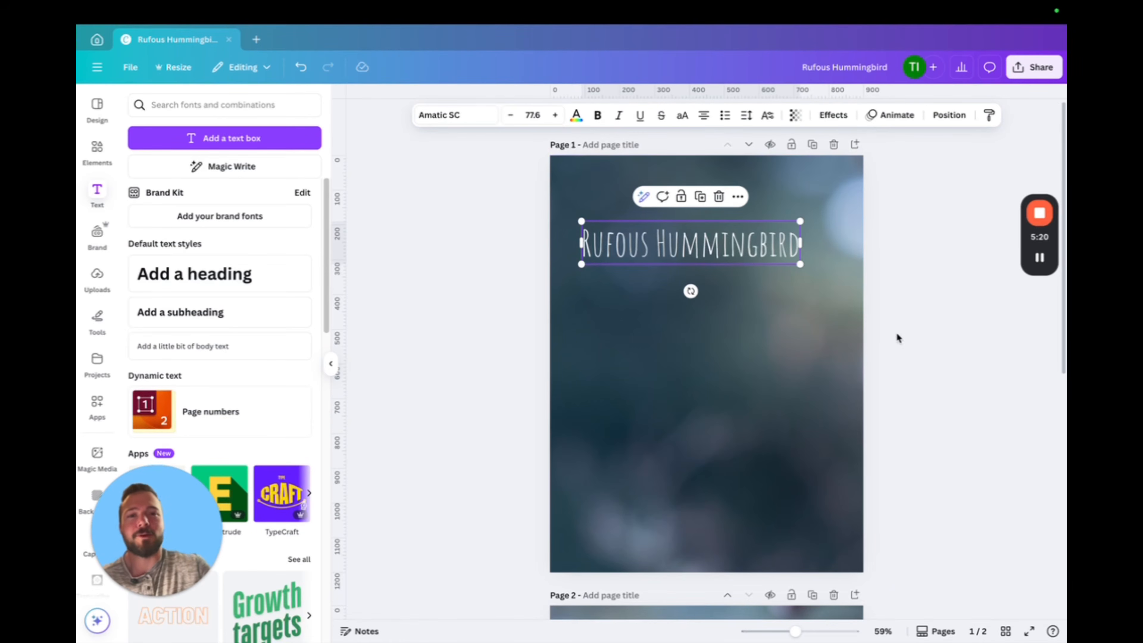
pyautogui.click(888, 327)
pyautogui.moveTo(726, 256); pyautogui.dragTo(722, 255)
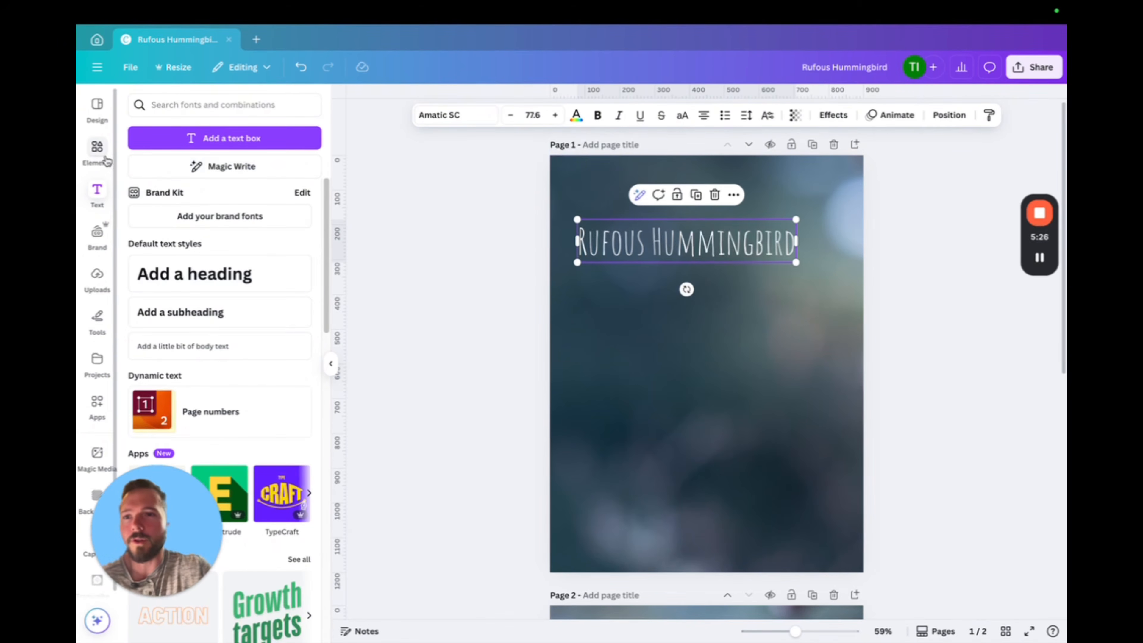
# Search the elements for "arrow" and add the black brush-stroke graphic arrow pointing left to page 1
pyautogui.click(96, 149)
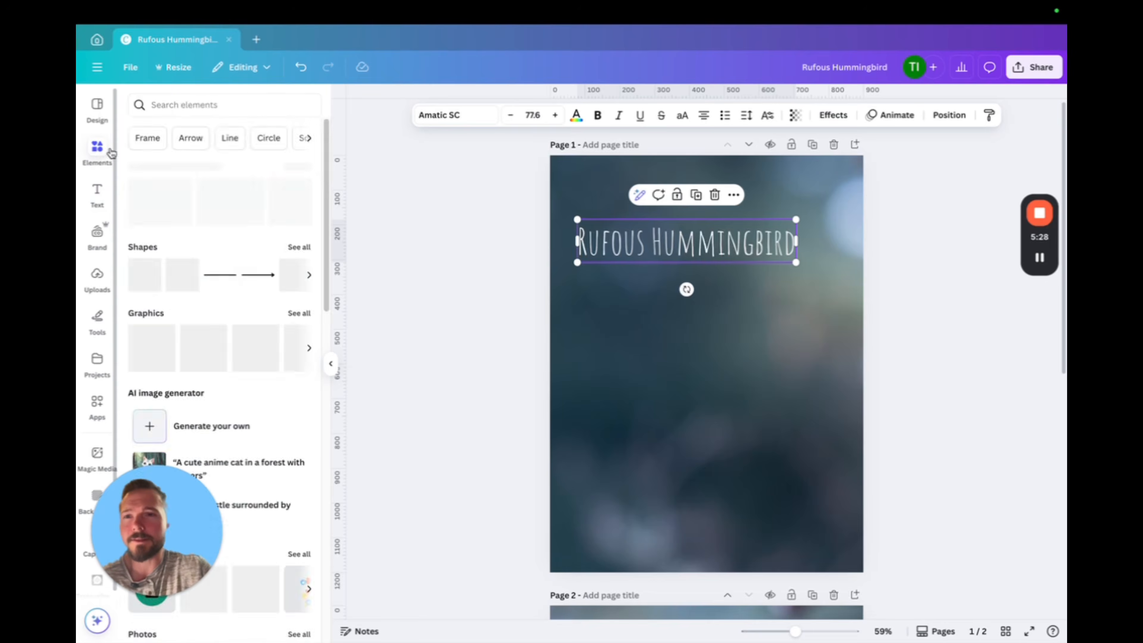
pyautogui.click(219, 105)
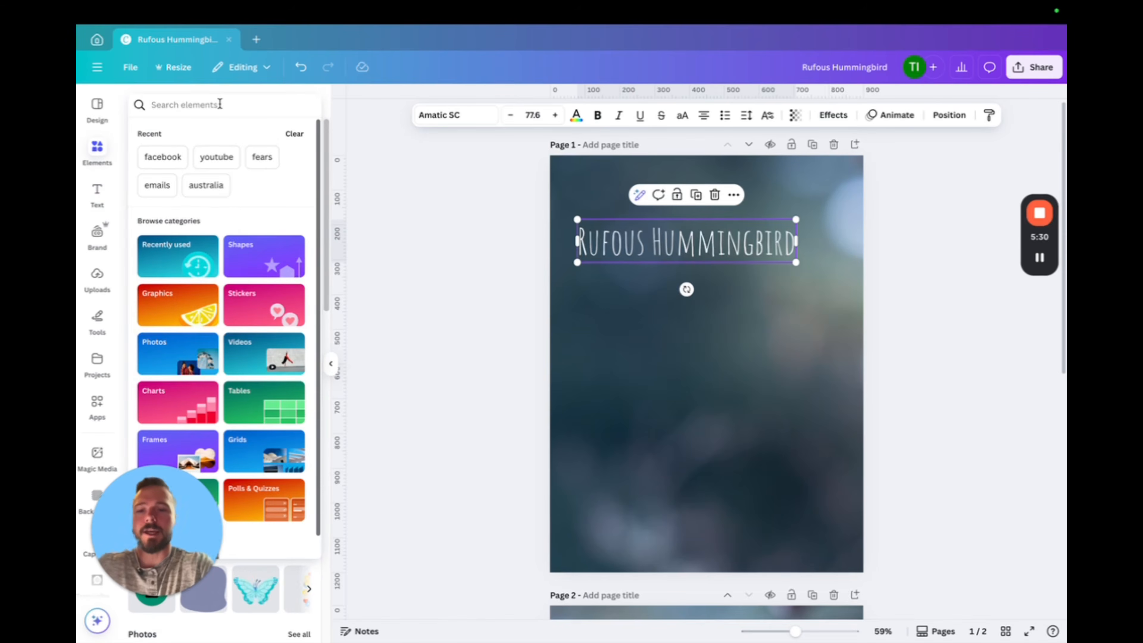
pyautogui.write('arrow')
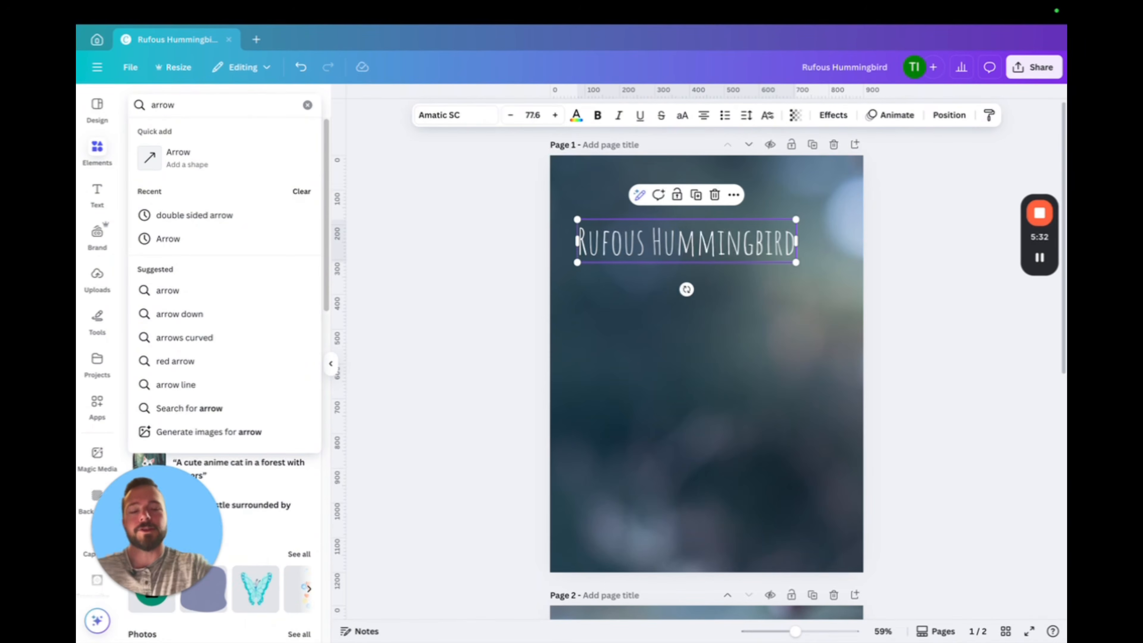
pyautogui.press('Return')
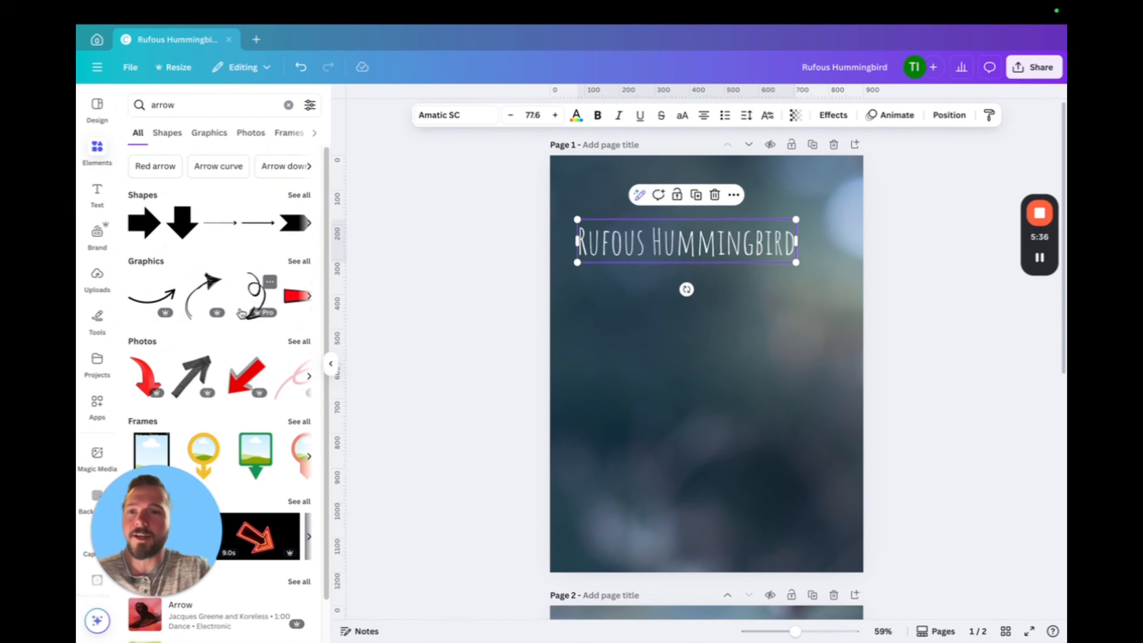
pyautogui.moveTo(158, 317)
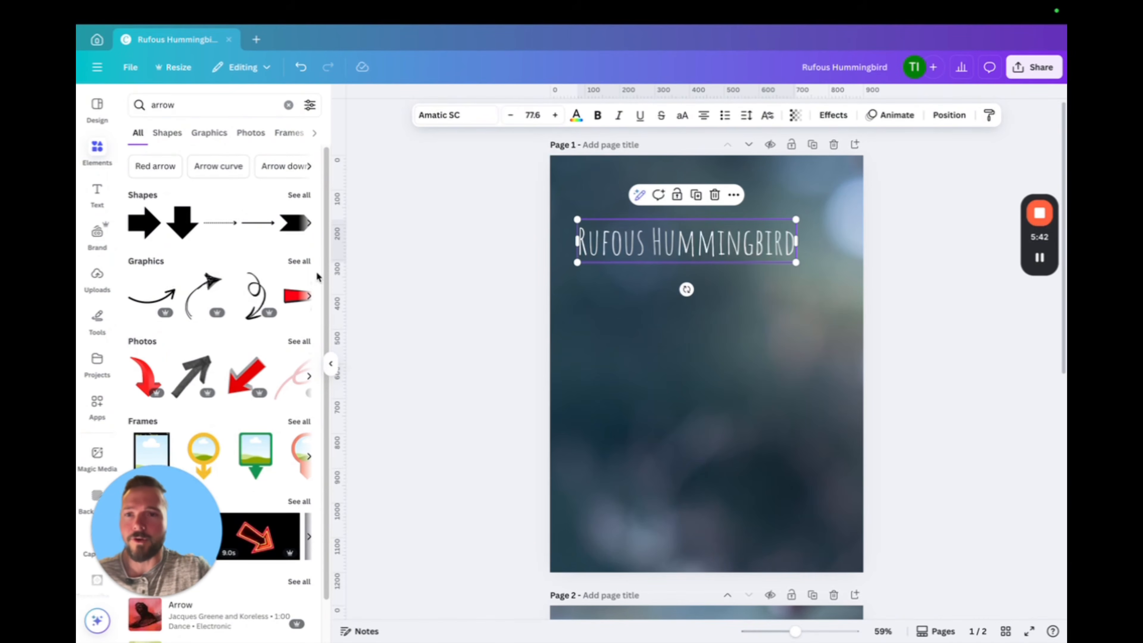
pyautogui.click(299, 261)
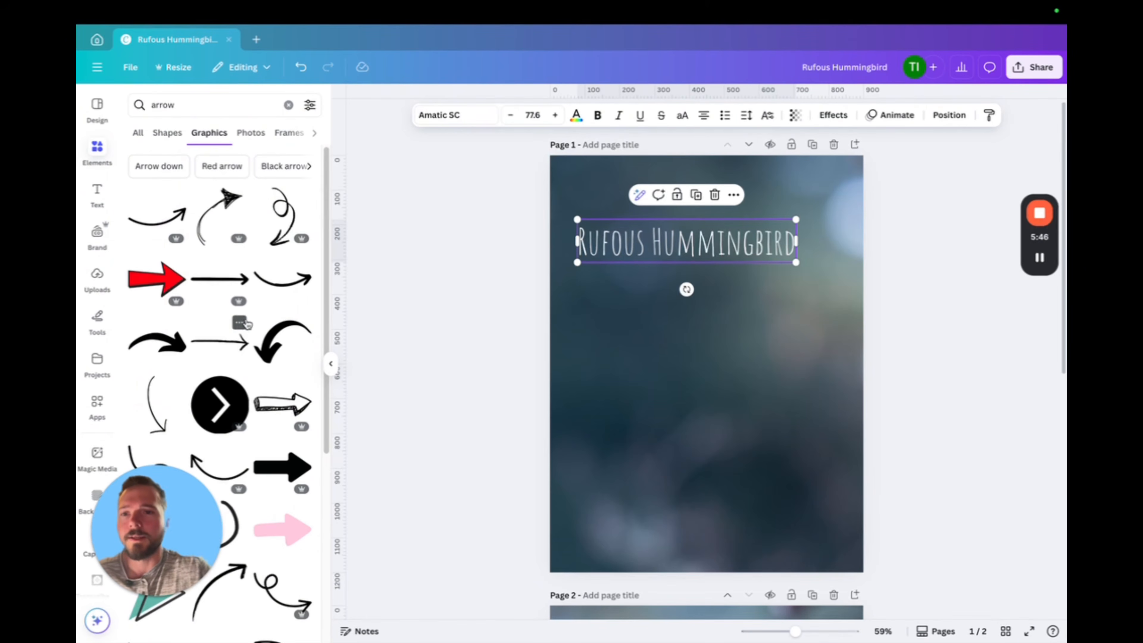
pyautogui.scroll(-4, 222, 311)
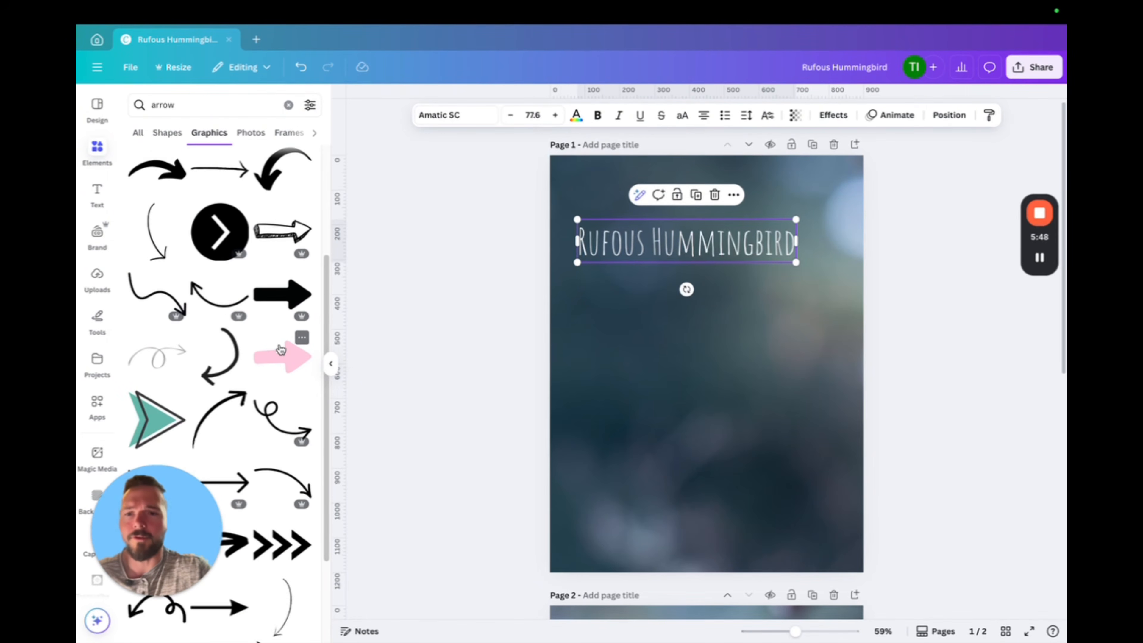
pyautogui.scroll(-2, 279, 352)
pyautogui.scroll(-5, 279, 351)
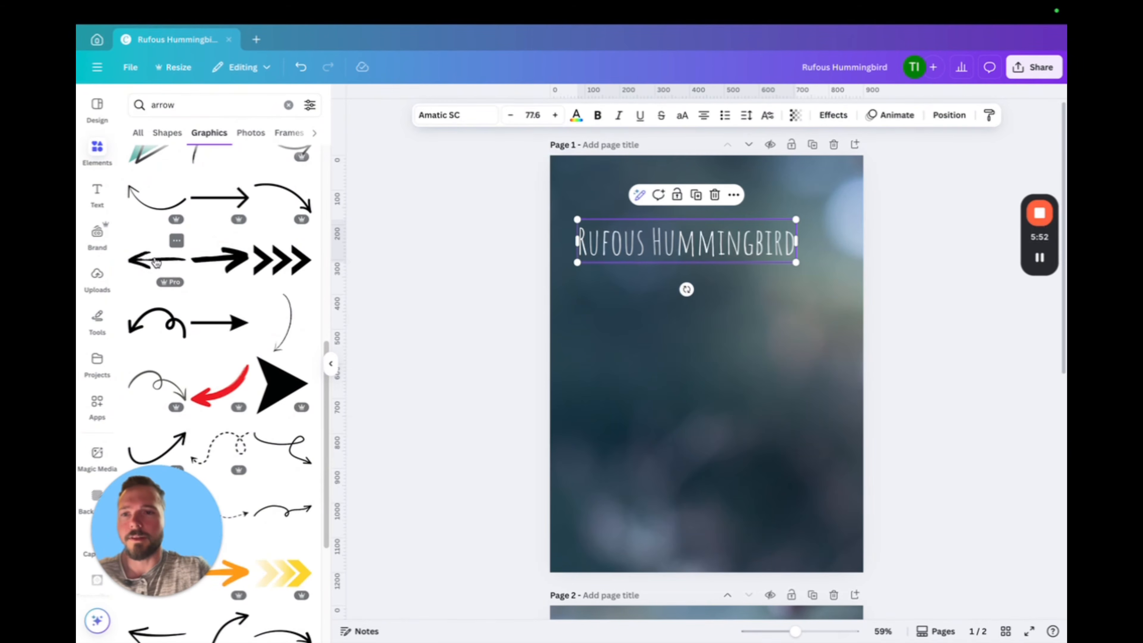
pyautogui.click(156, 263)
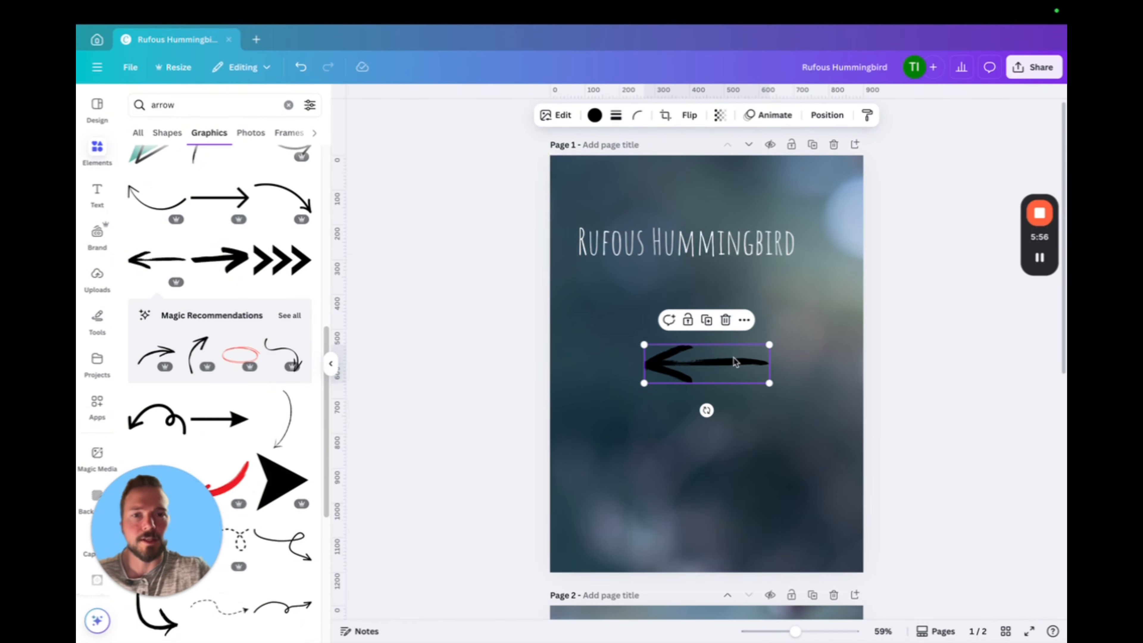
# Flip the arrow horizontally so it points right and shrink it to about 60% of its size
pyautogui.moveTo(709, 412); pyautogui.dragTo(713, 414)
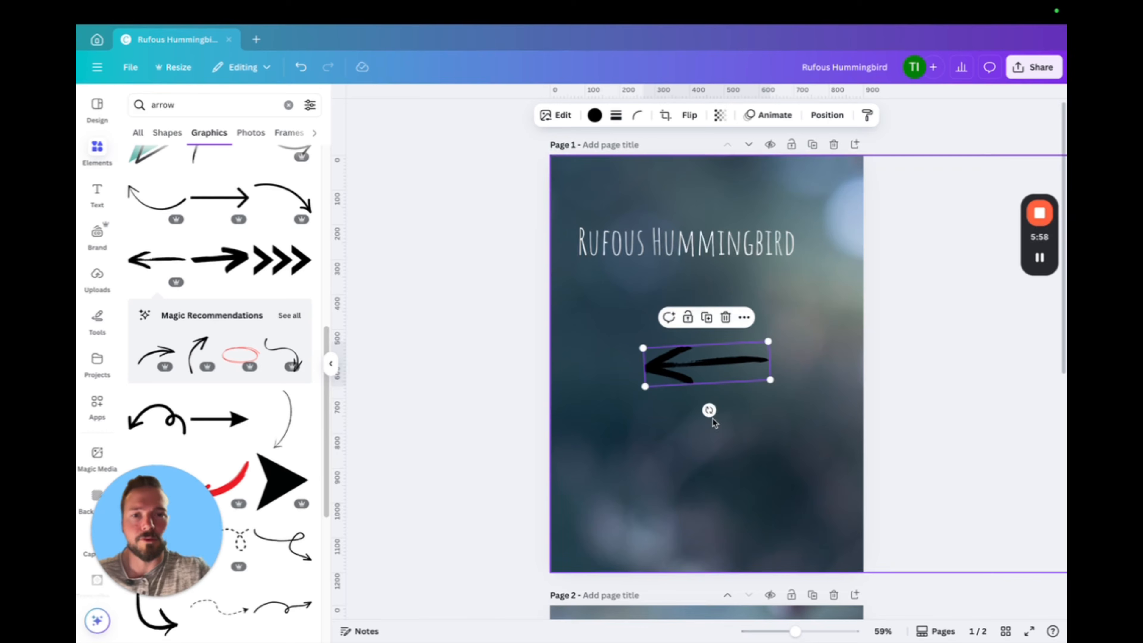
pyautogui.press('super+z')
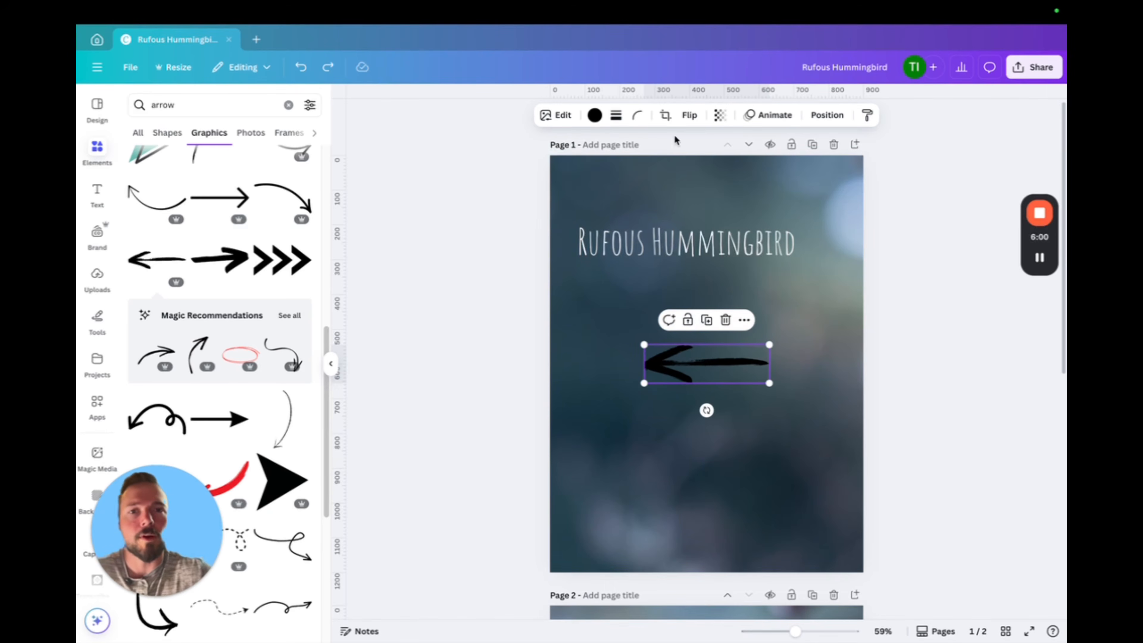
pyautogui.click(689, 115)
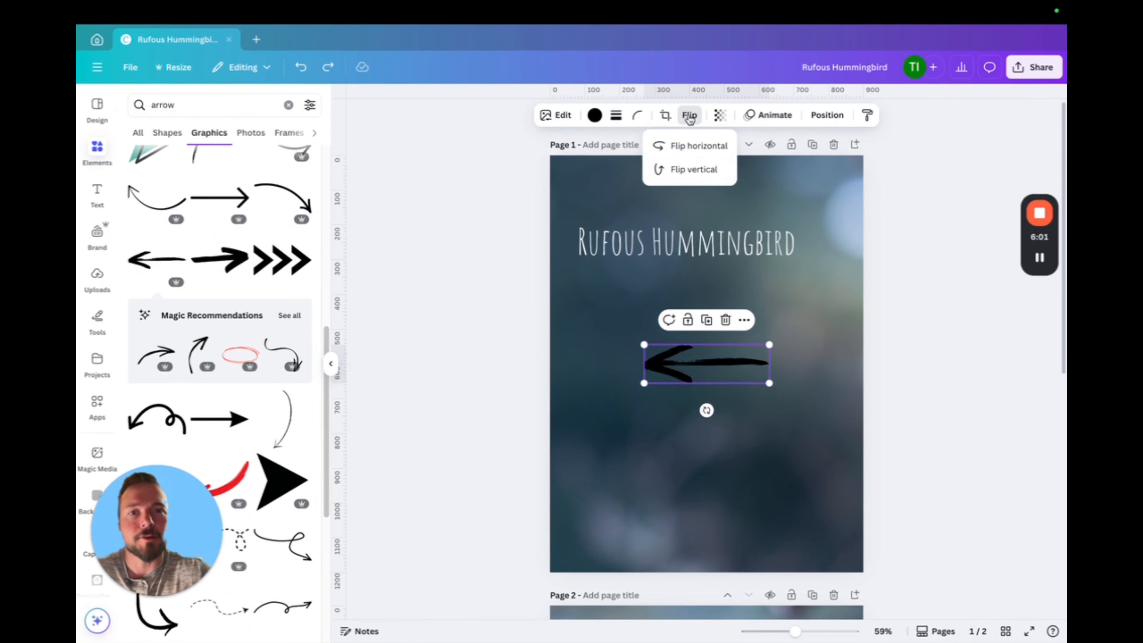
pyautogui.click(702, 145)
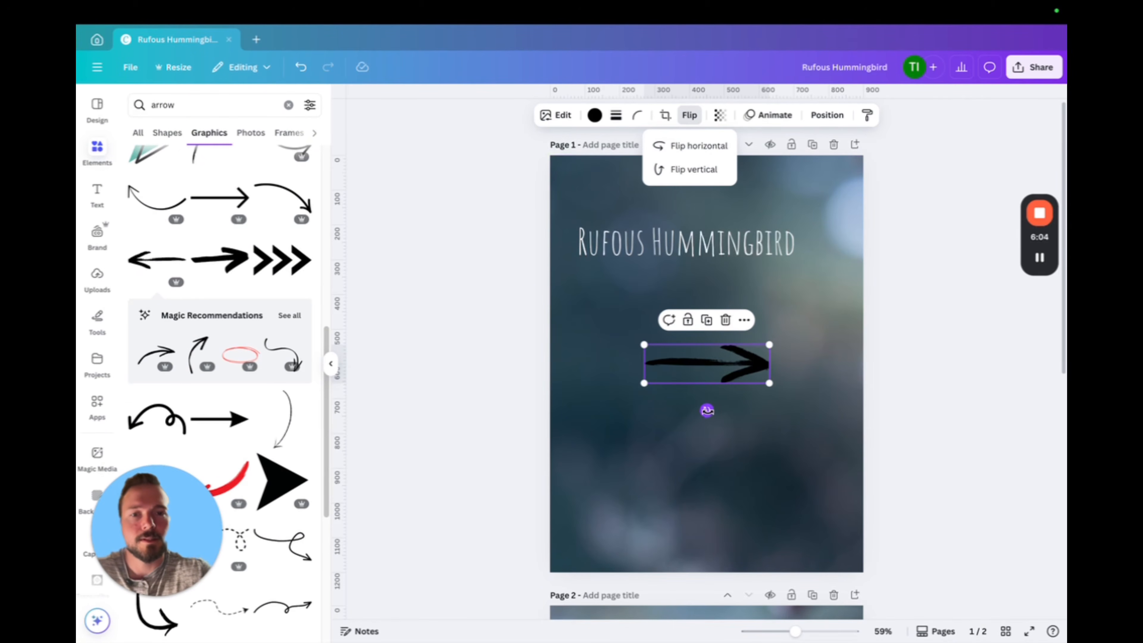
pyautogui.moveTo(706, 410)
pyautogui.mouseDown()
pyautogui.moveTo(749, 420)
pyautogui.moveTo(706, 408)
pyautogui.mouseUp()
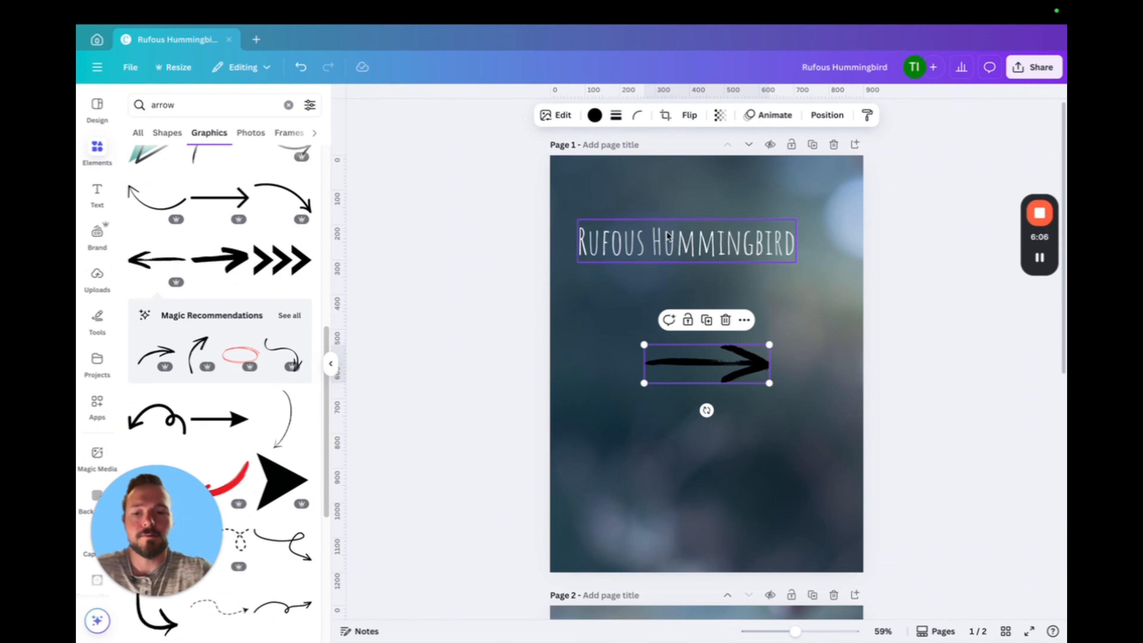
pyautogui.moveTo(770, 346); pyautogui.dragTo(722, 359)
# Recolor the arrow white and place it just below the right end of the "Rufous Hummingbird" title
pyautogui.click(593, 118)
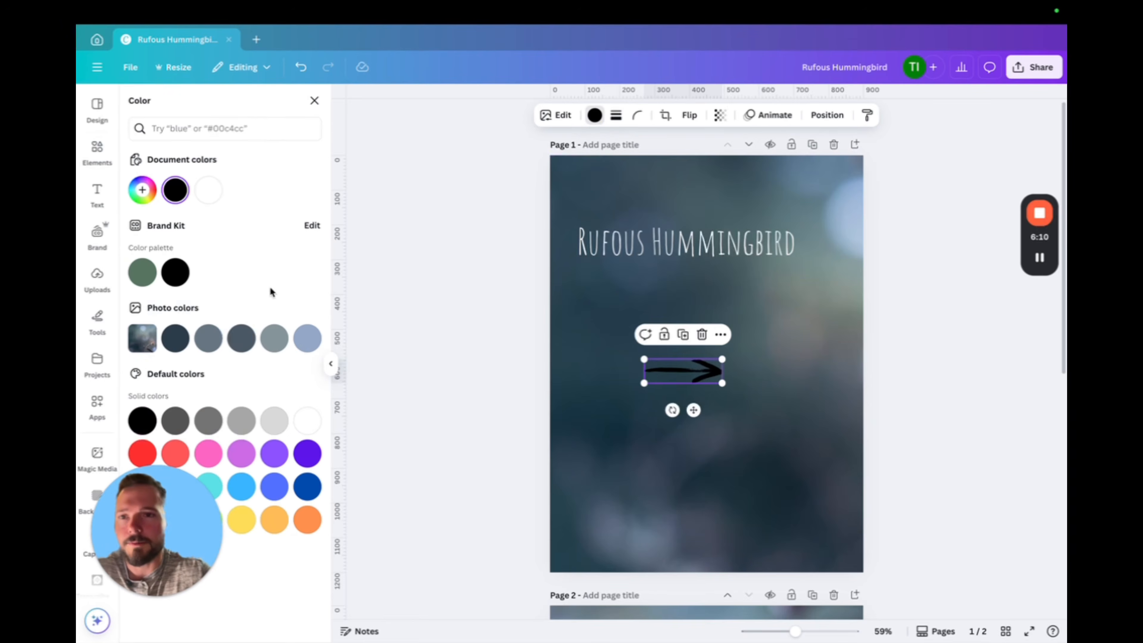
pyautogui.click(209, 196)
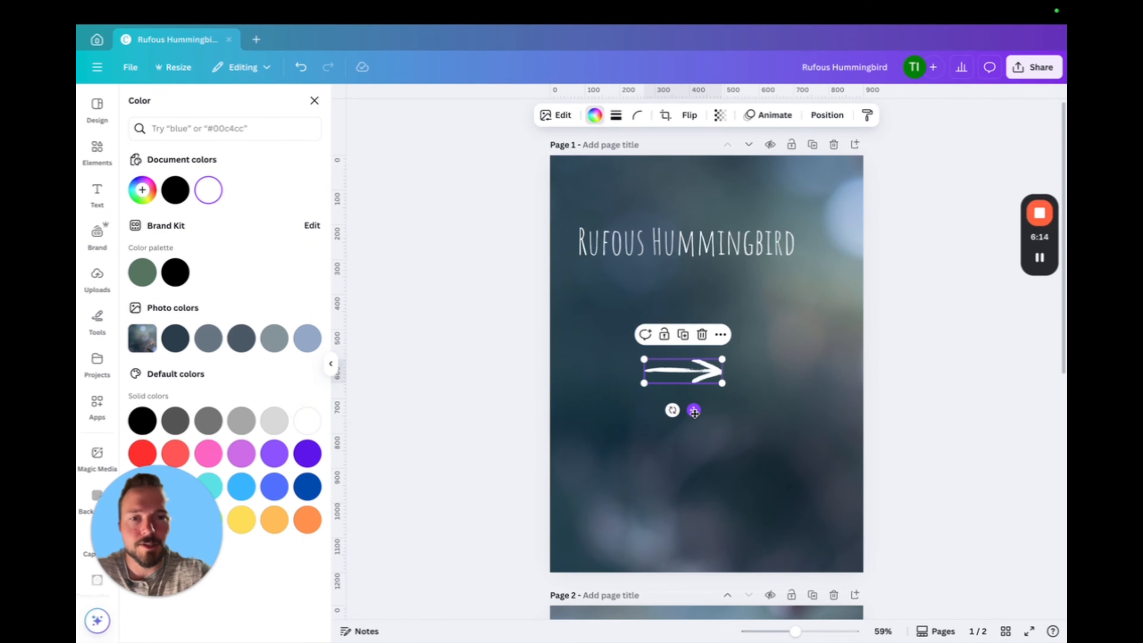
pyautogui.moveTo(694, 412); pyautogui.dragTo(788, 332)
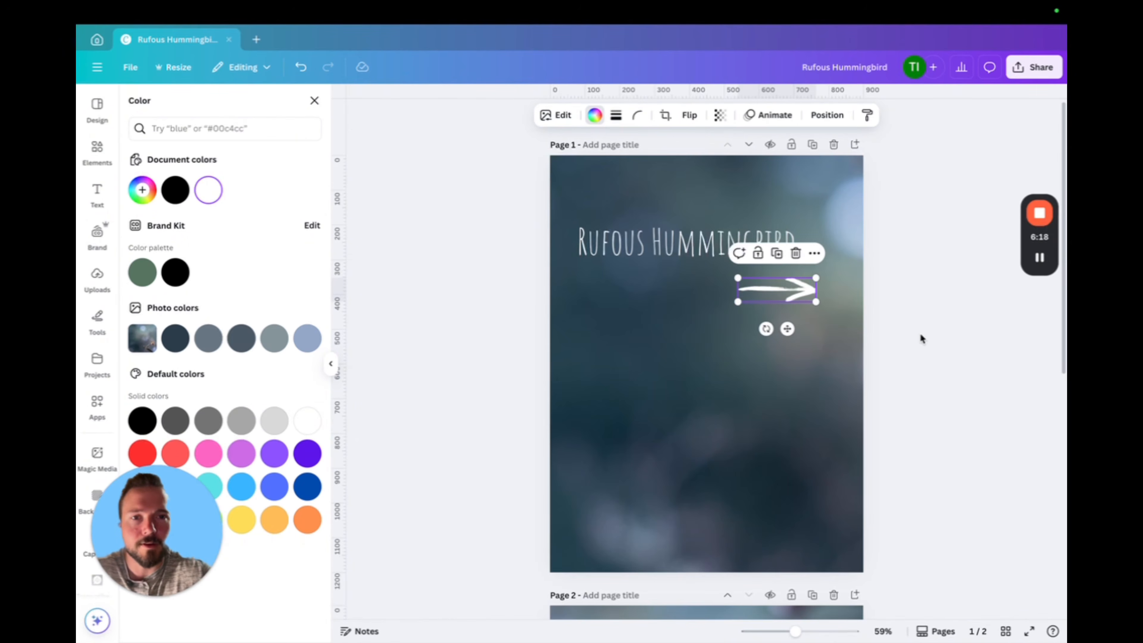
pyautogui.click(913, 382)
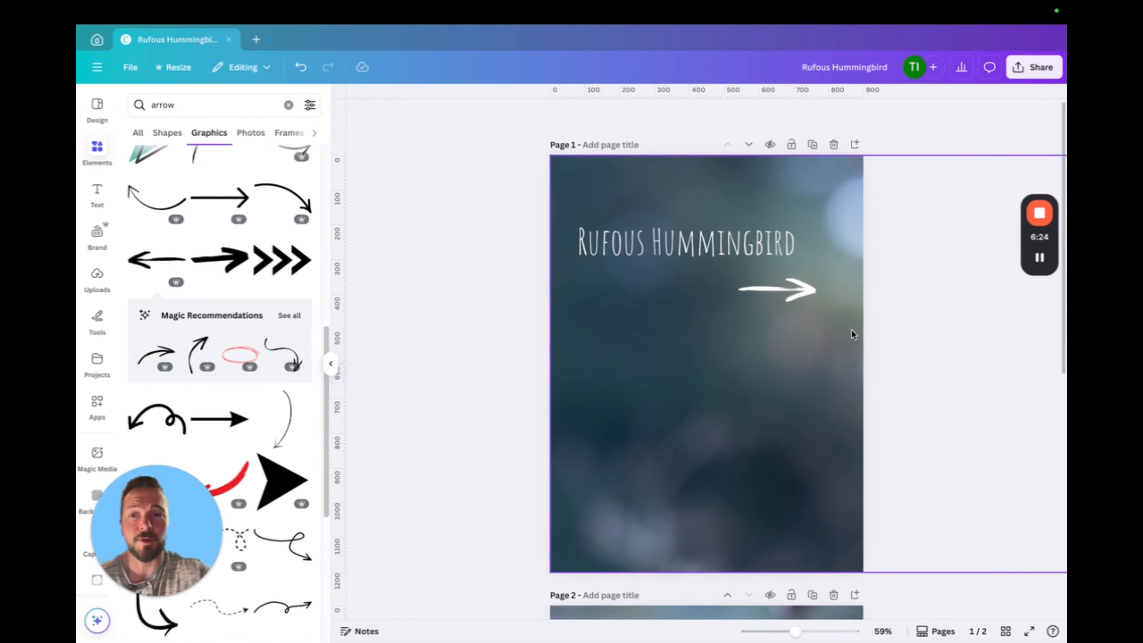
# Set the white arrow's transparency to 79
pyautogui.click(794, 293)
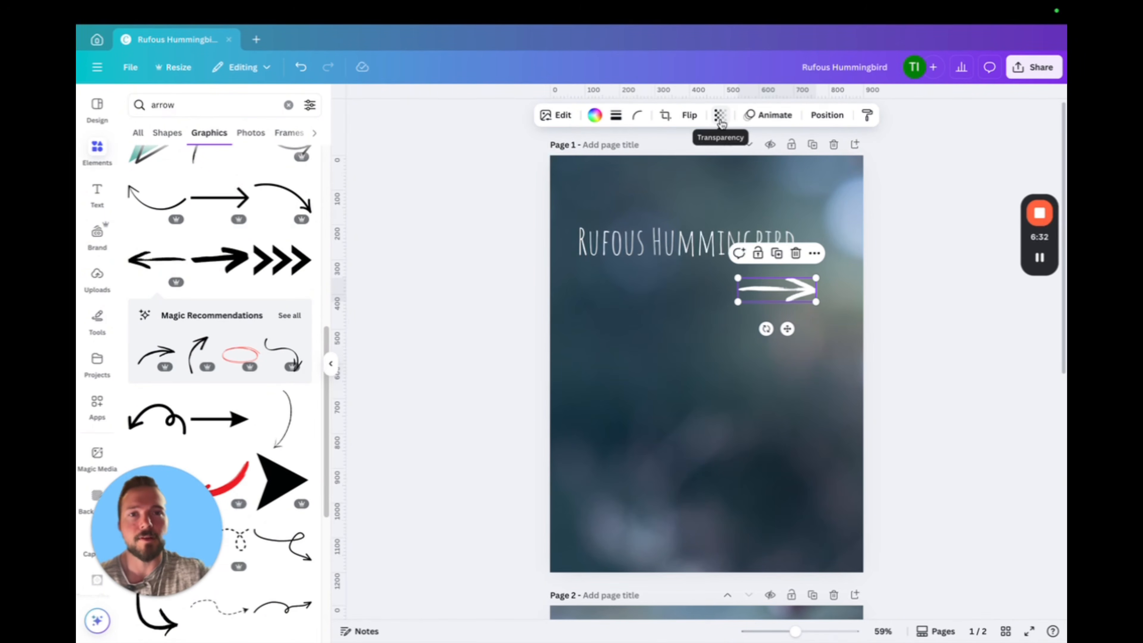
pyautogui.click(720, 118)
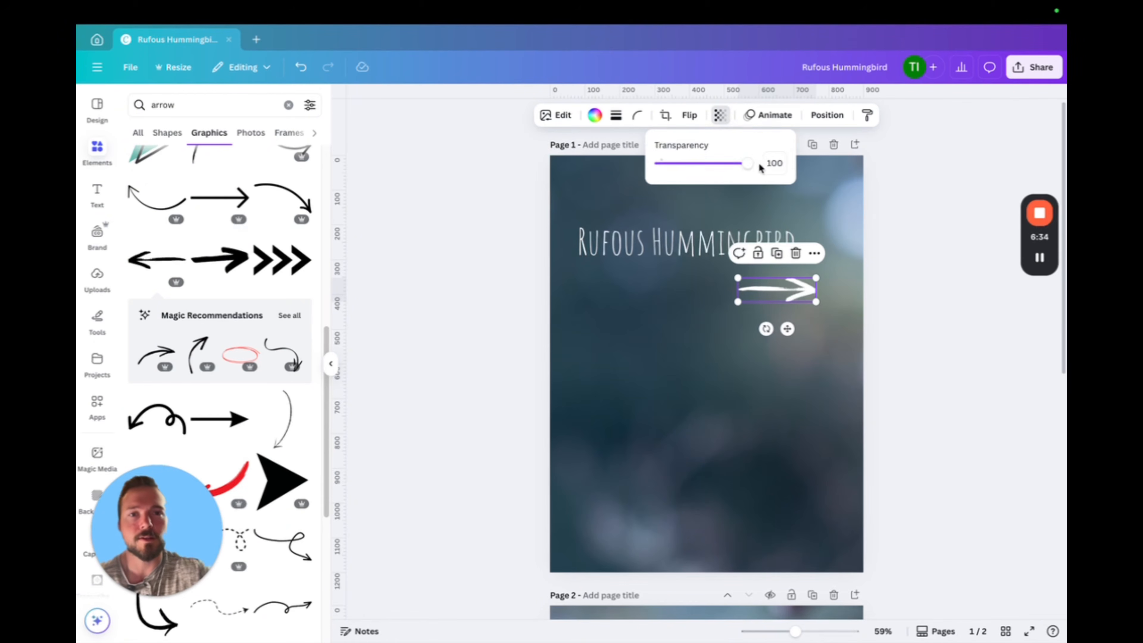
pyautogui.moveTo(757, 162); pyautogui.dragTo(733, 167)
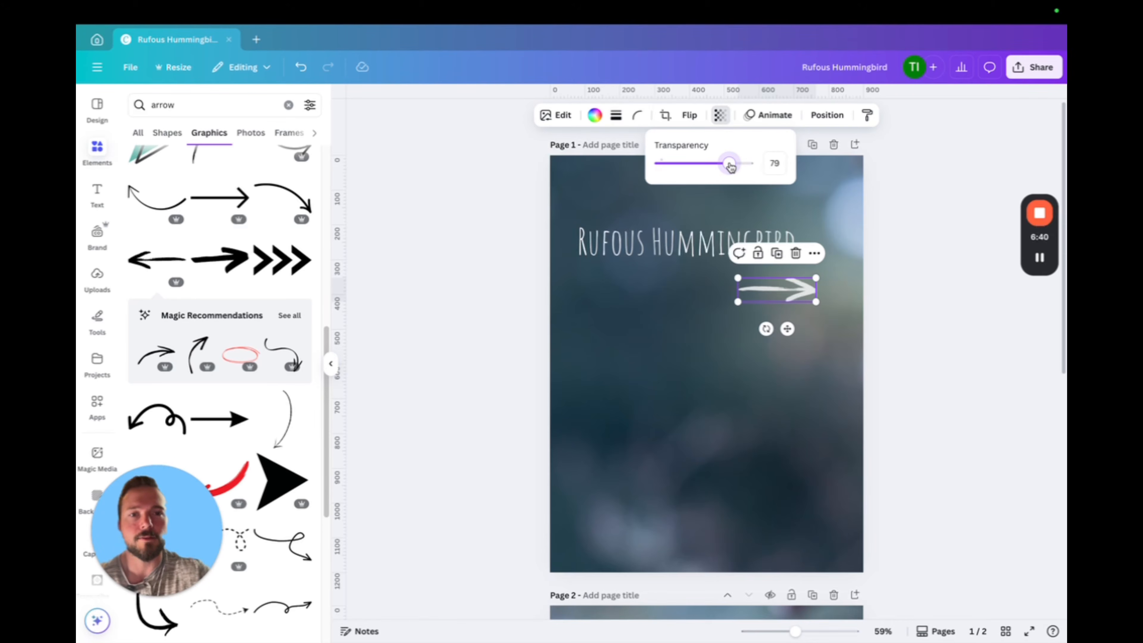
pyautogui.click(906, 344)
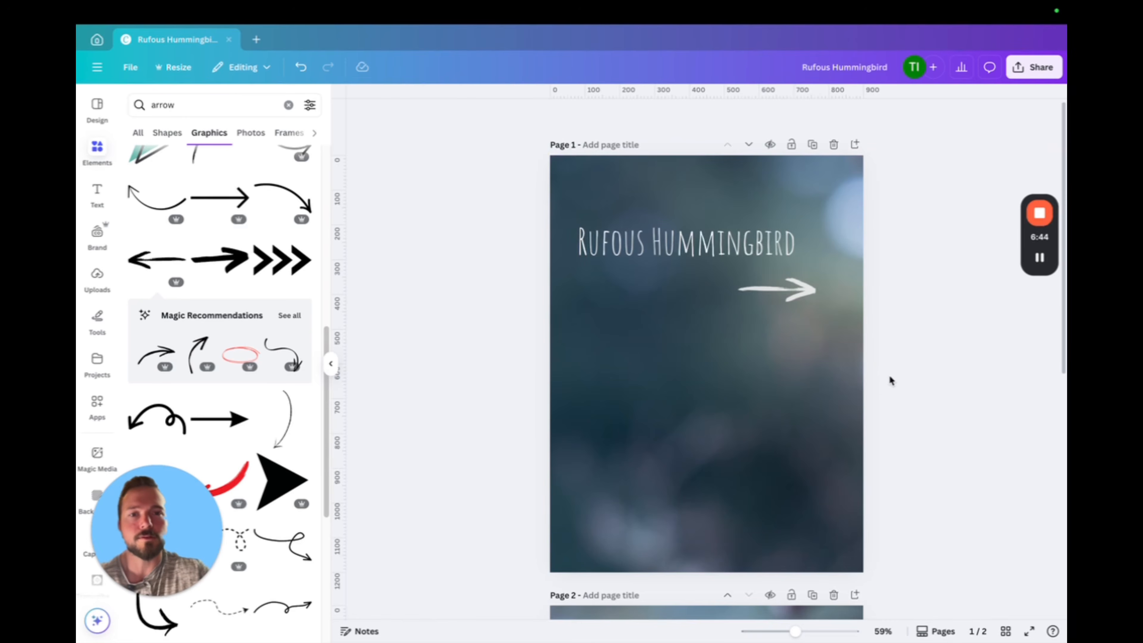
# Add a blank third page after the hummingbird photo page
pyautogui.scroll(-5, 889, 378)
pyautogui.scroll(-5, 889, 378)
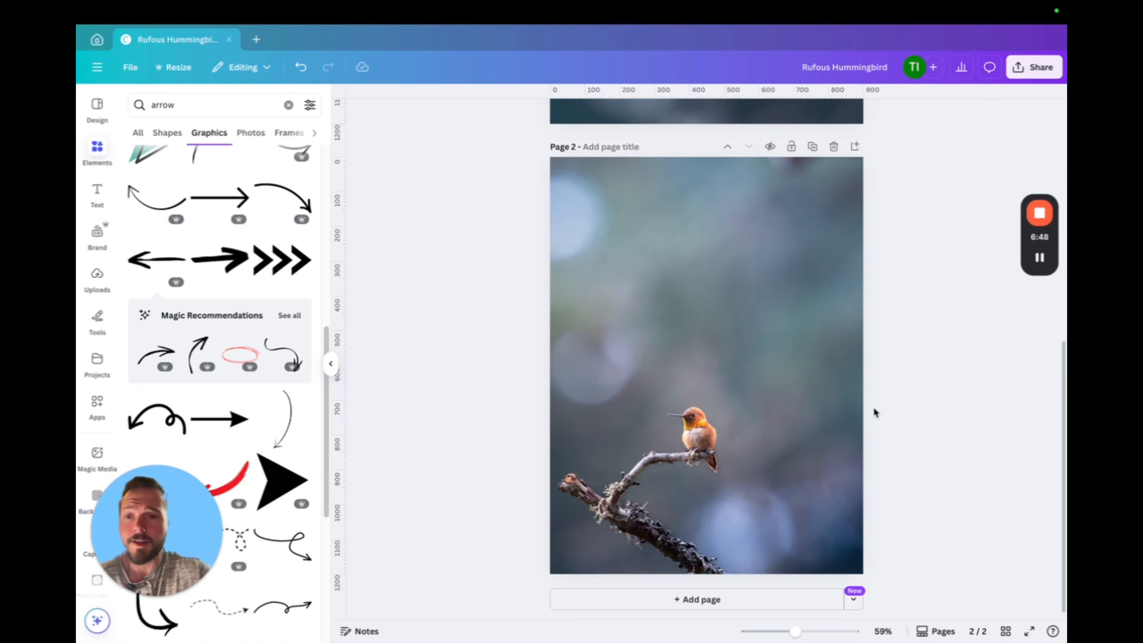
pyautogui.click(697, 600)
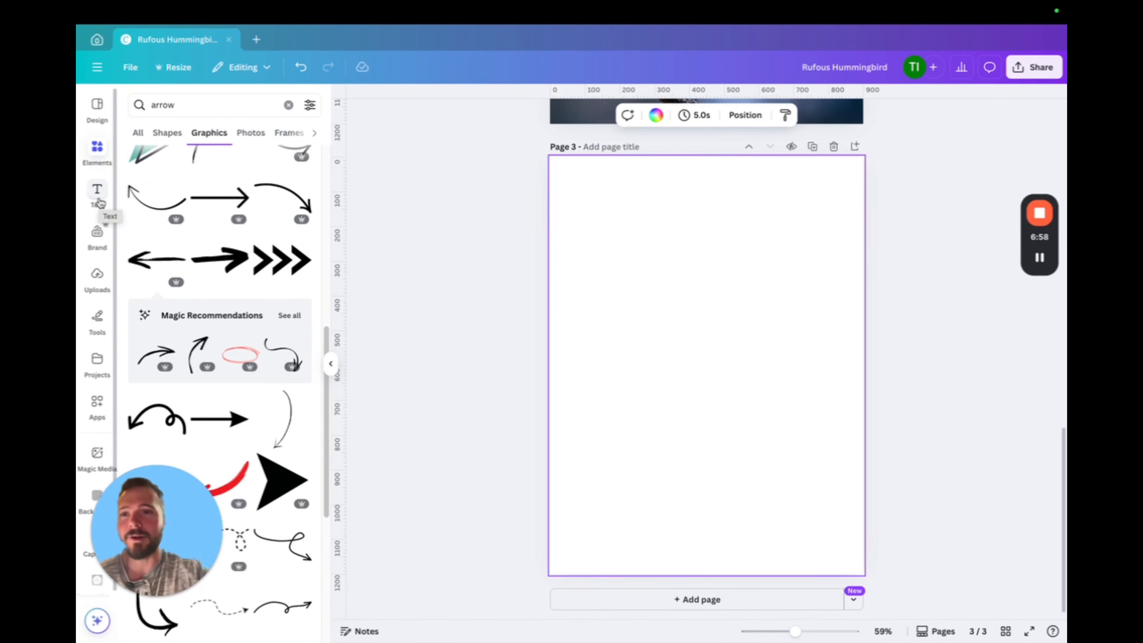
# Search the elements for "photo grid" and show all the matching frames
pyautogui.click(289, 104)
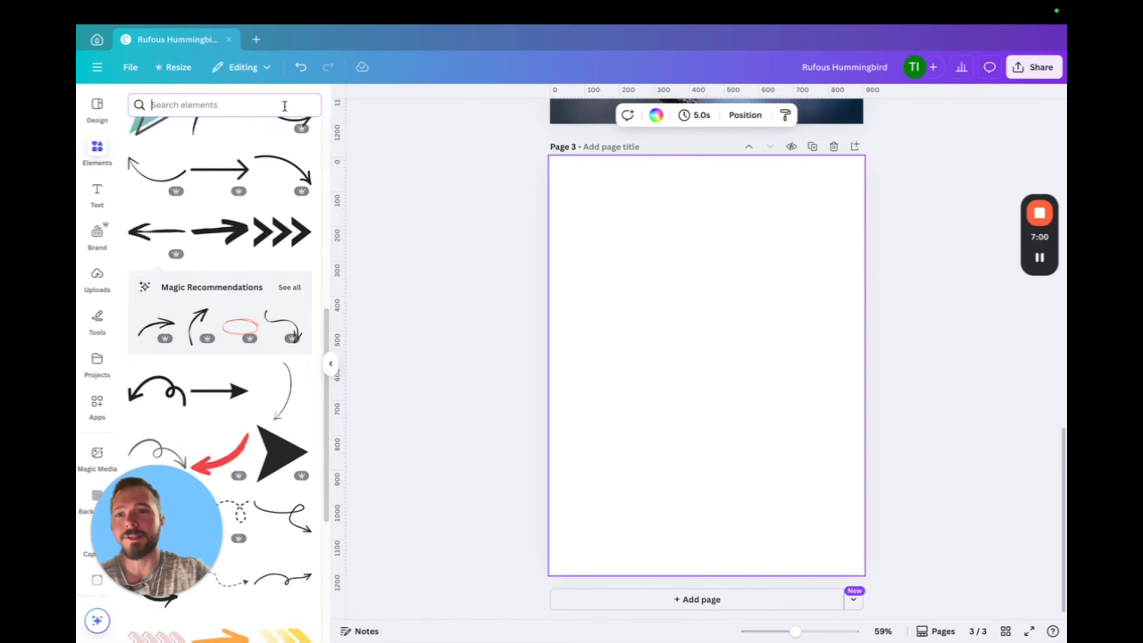
pyautogui.write('p')
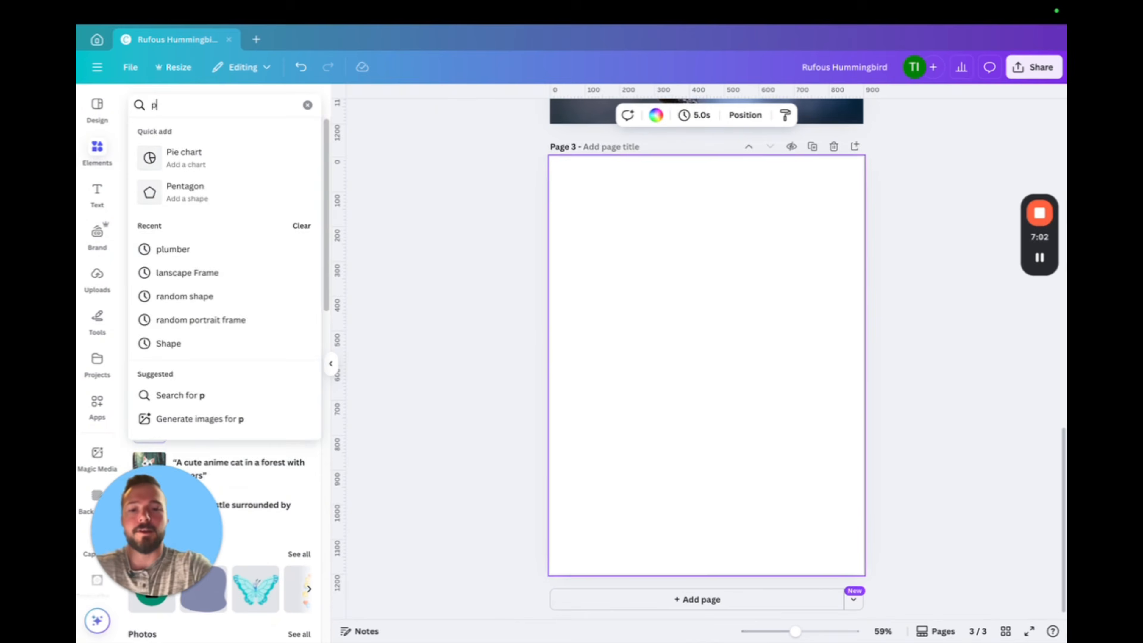
pyautogui.write('hoto grid')
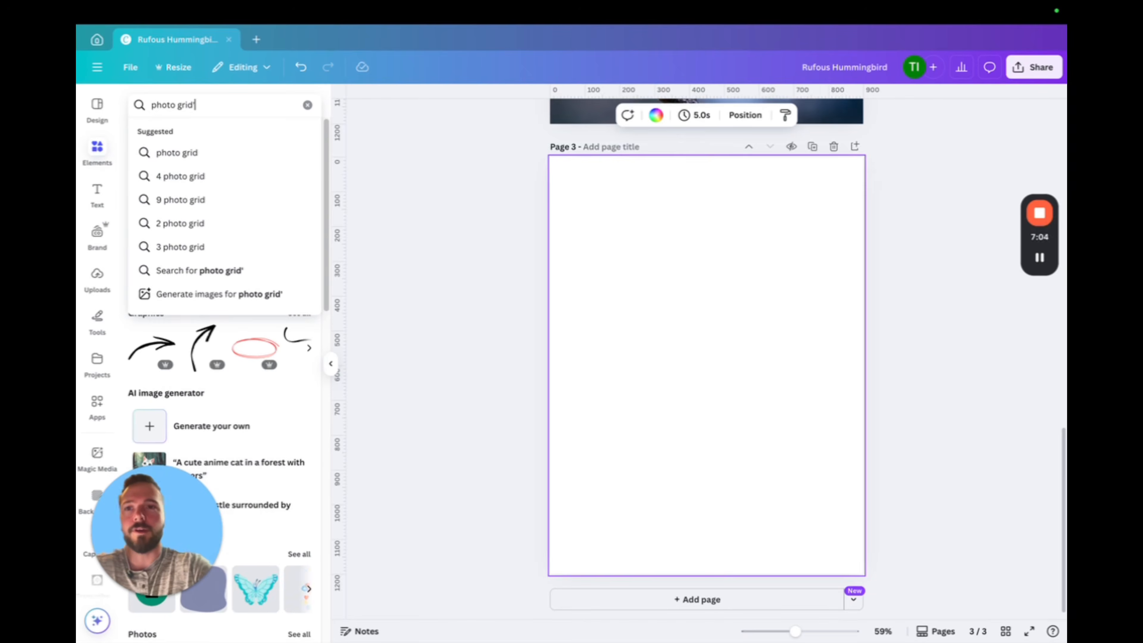
pyautogui.press('Return')
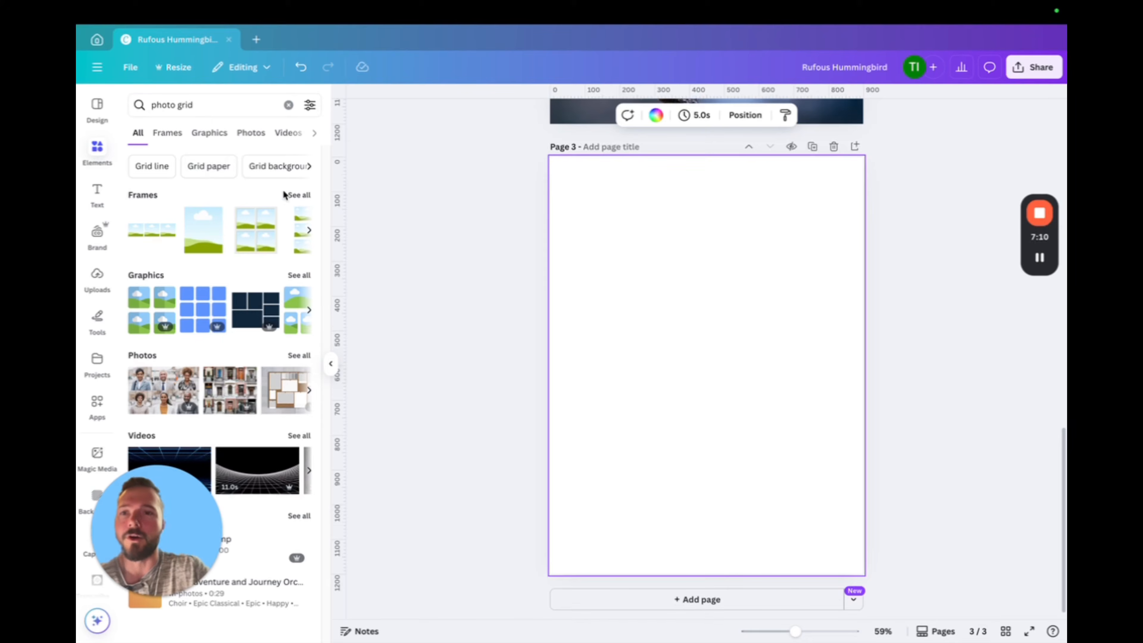
pyautogui.click(300, 197)
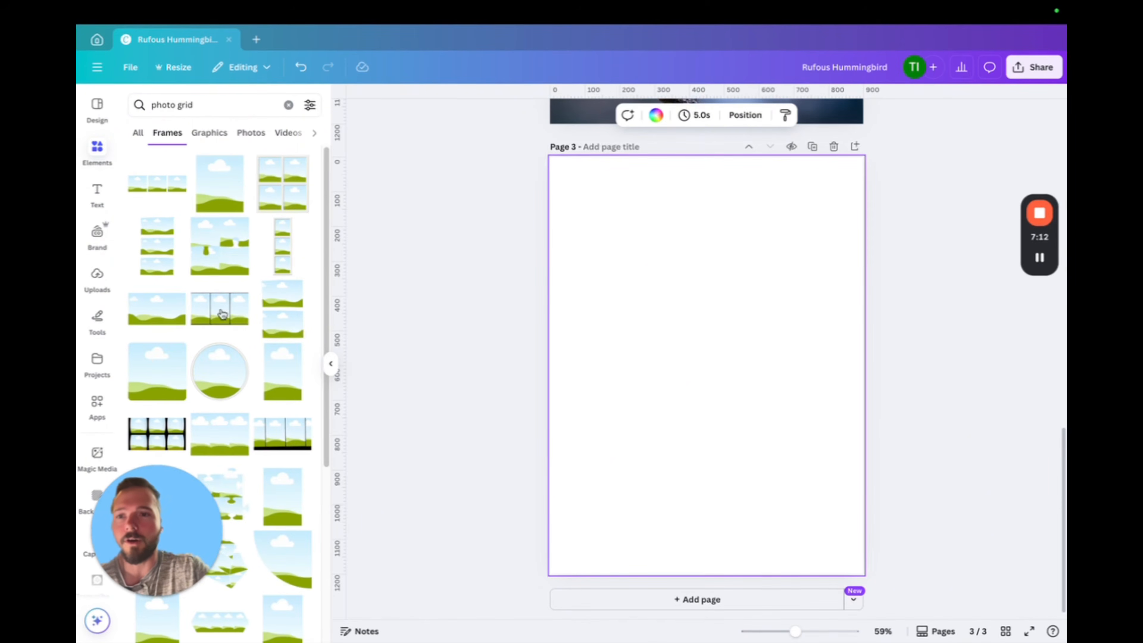
# Add the grid of three stacked landscape frames to page 3 and align it so it fills the page
pyautogui.scroll(-3, 239, 356)
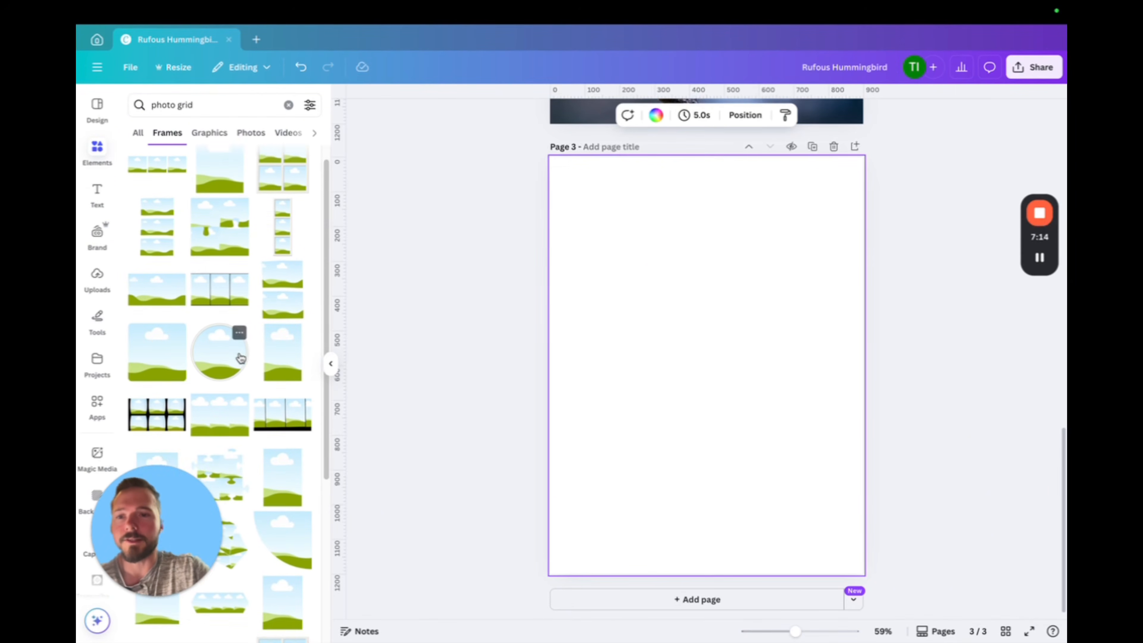
pyautogui.scroll(-4, 242, 391)
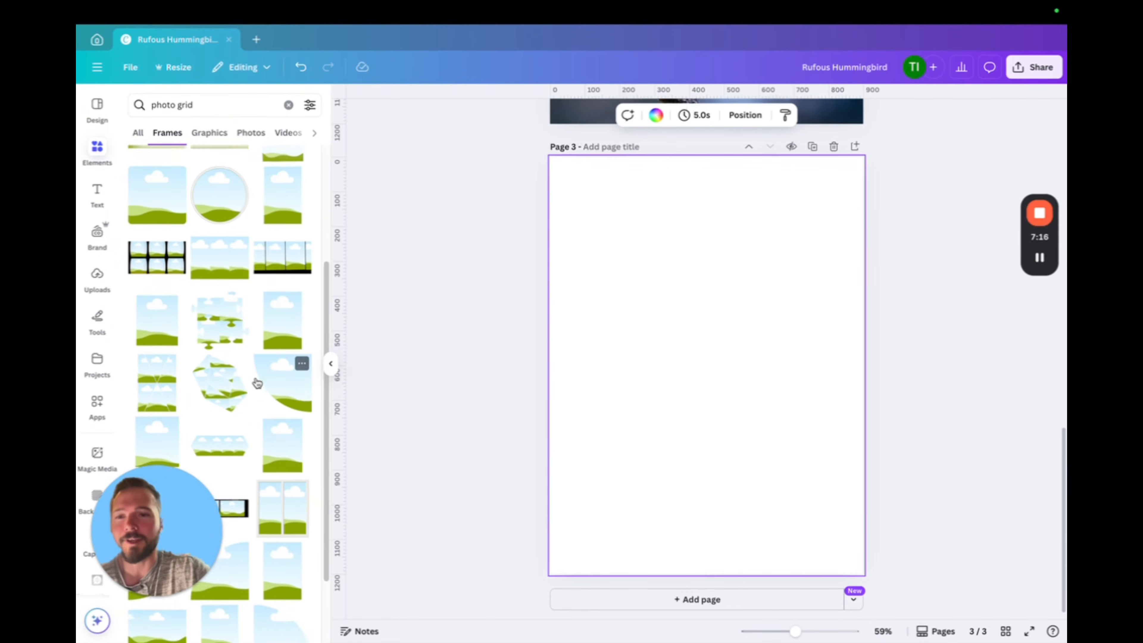
pyautogui.scroll(-4, 237, 396)
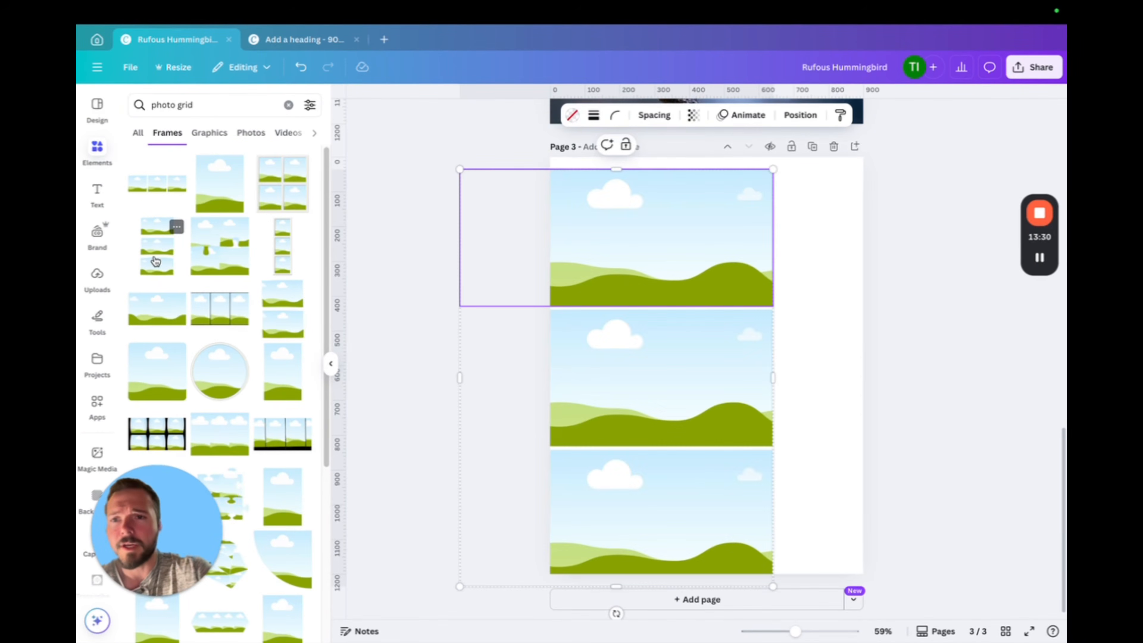
pyautogui.moveTo(630, 389); pyautogui.dragTo(670, 386)
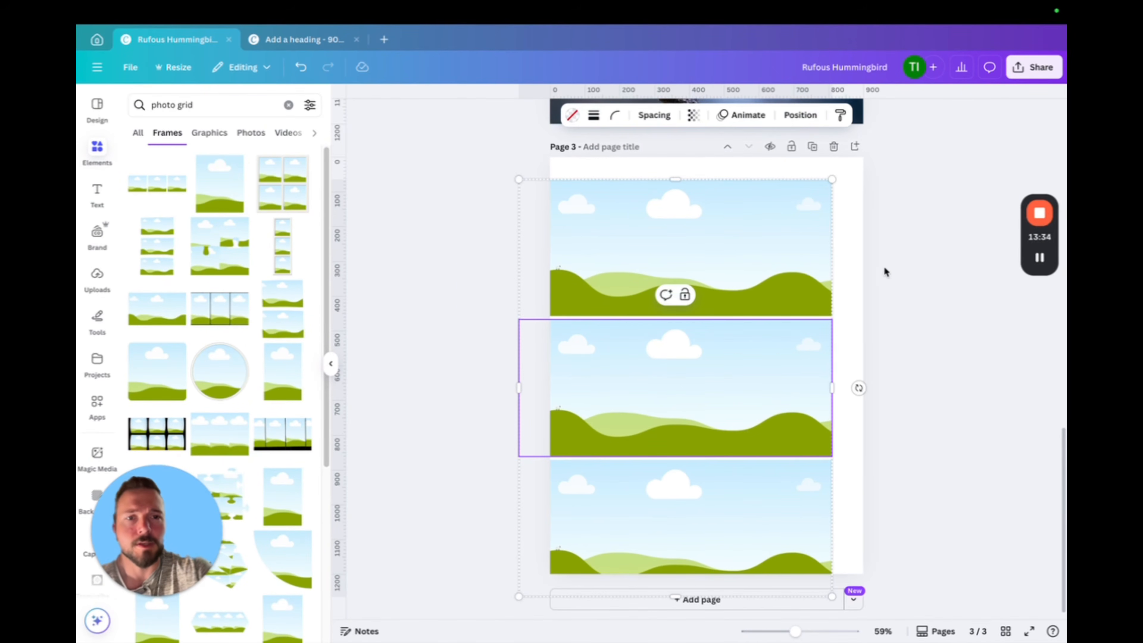
pyautogui.moveTo(750, 254); pyautogui.dragTo(772, 230)
pyautogui.click(991, 376)
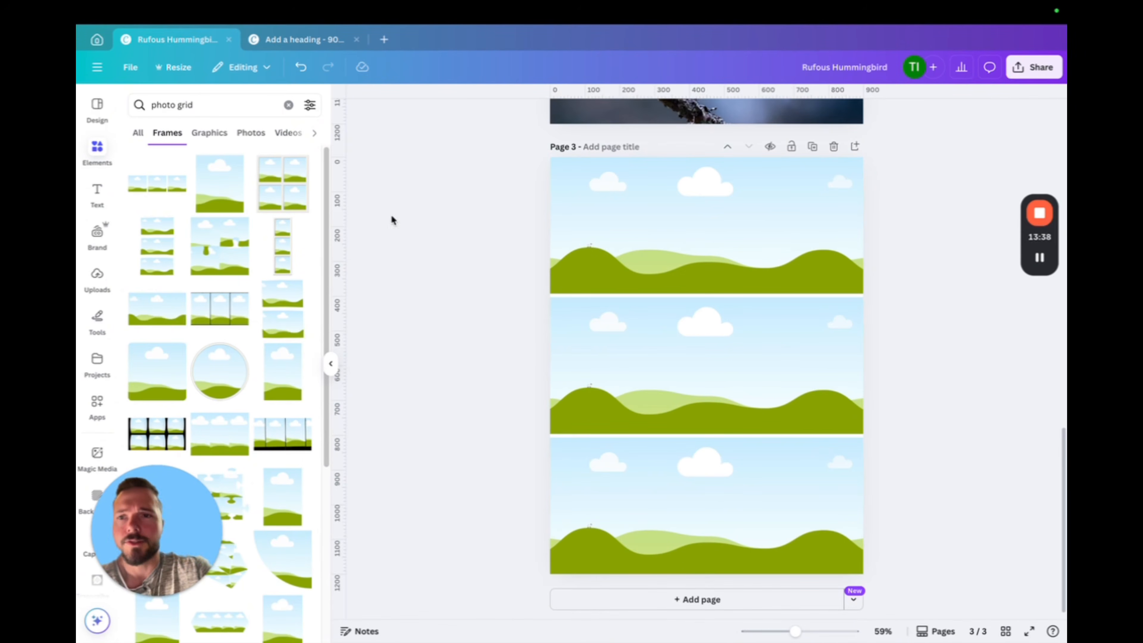
# Place the uploaded red parrot photo in the top frame of page 3
pyautogui.click(96, 276)
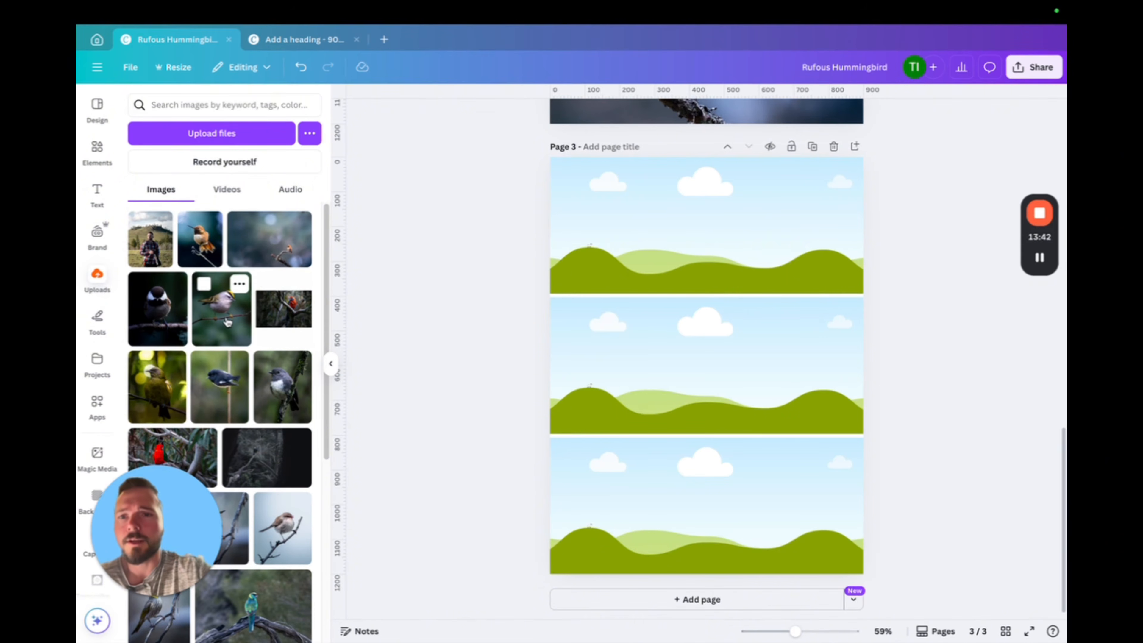
pyautogui.scroll(-1, 229, 318)
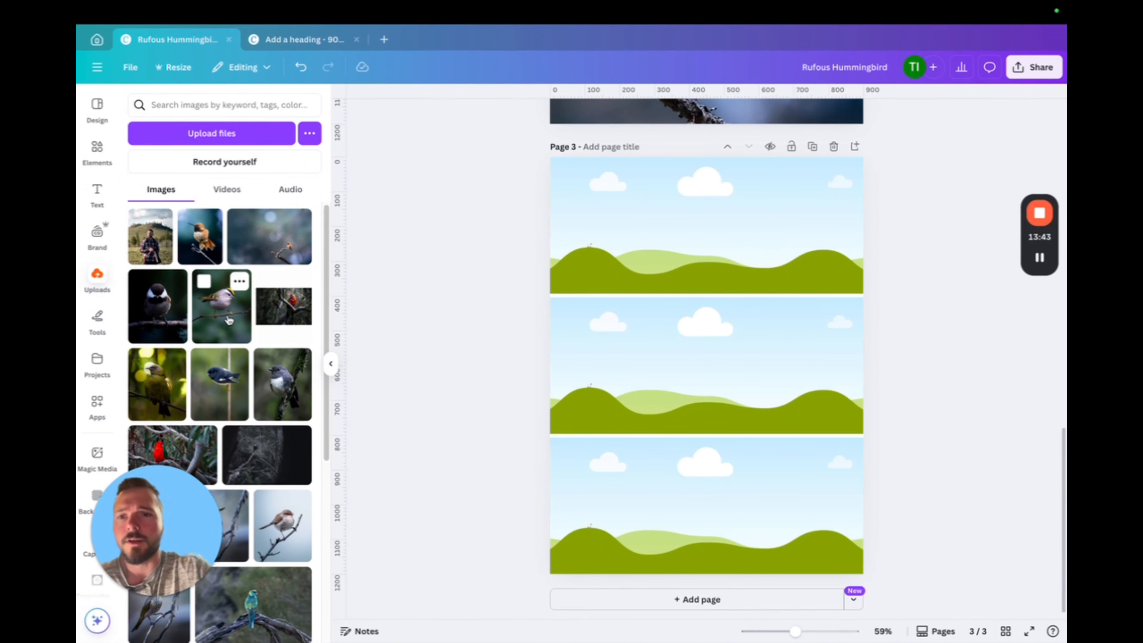
pyautogui.click(170, 440)
pyautogui.moveTo(679, 369); pyautogui.dragTo(673, 288)
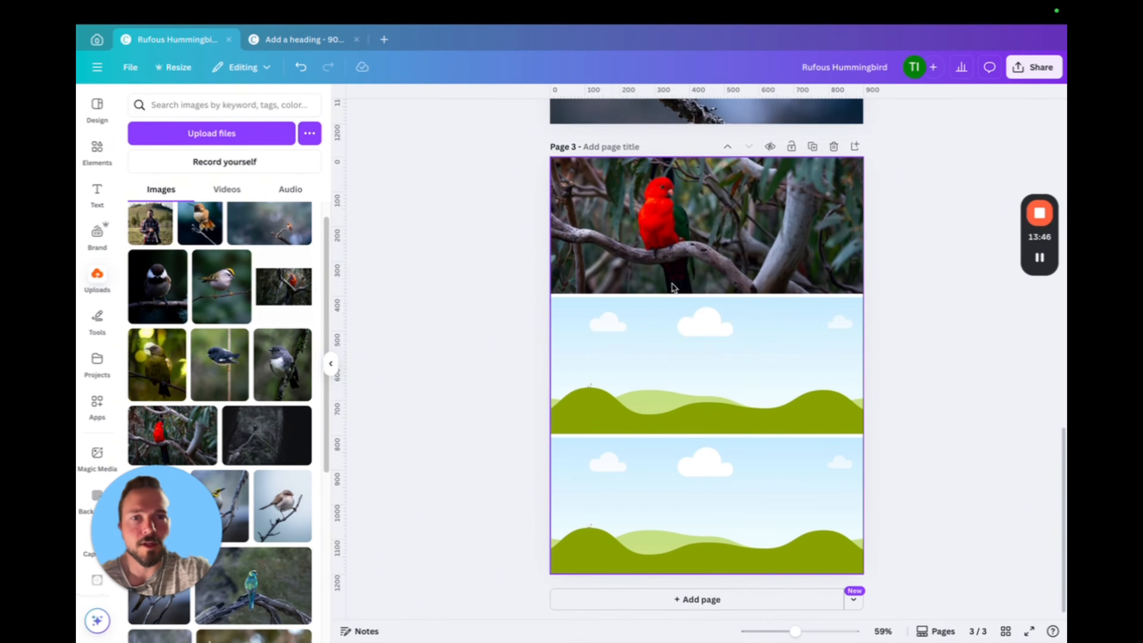
# Shift the red parrot photo slightly down within its frame, then remove it from the grid
pyautogui.doubleClick(754, 234)
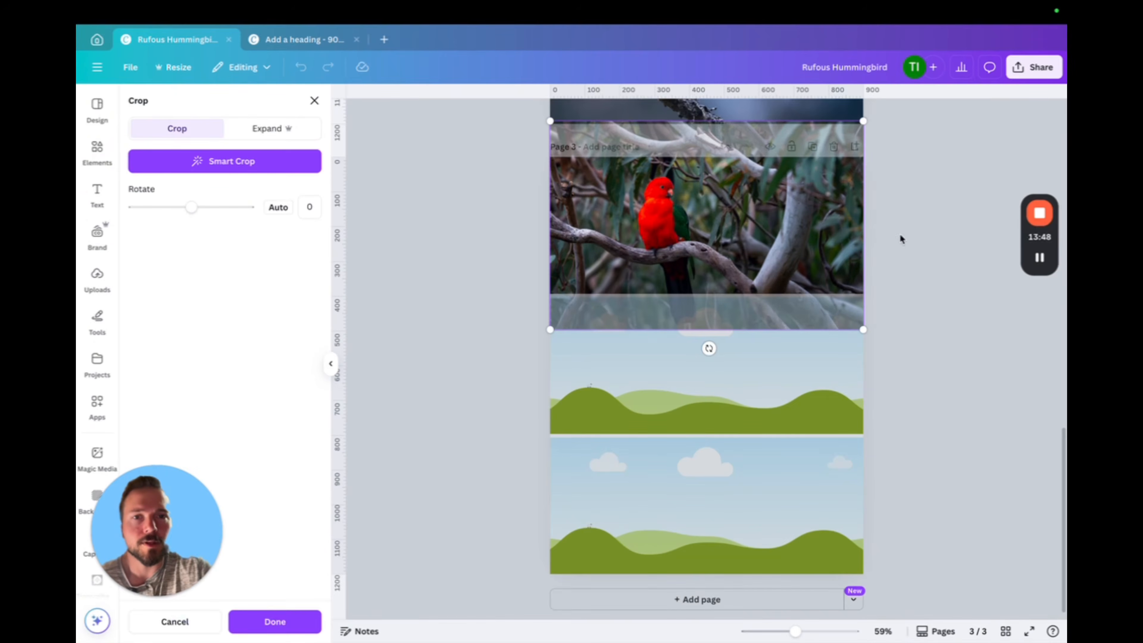
pyautogui.click(901, 239)
pyautogui.doubleClick(706, 210)
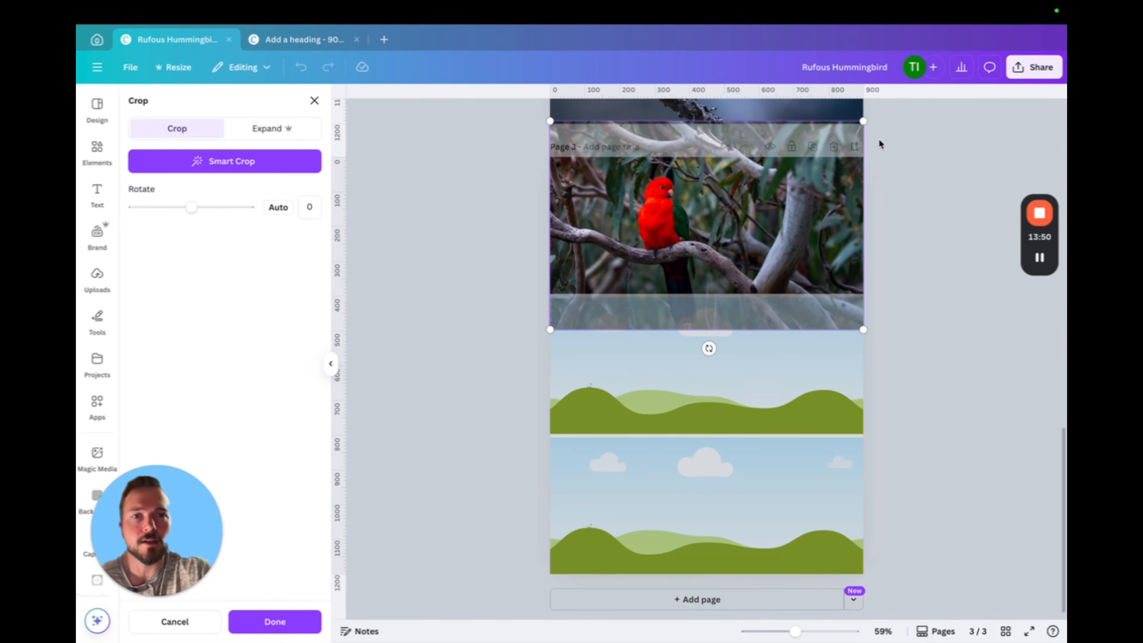
pyautogui.moveTo(786, 203); pyautogui.dragTo(787, 217)
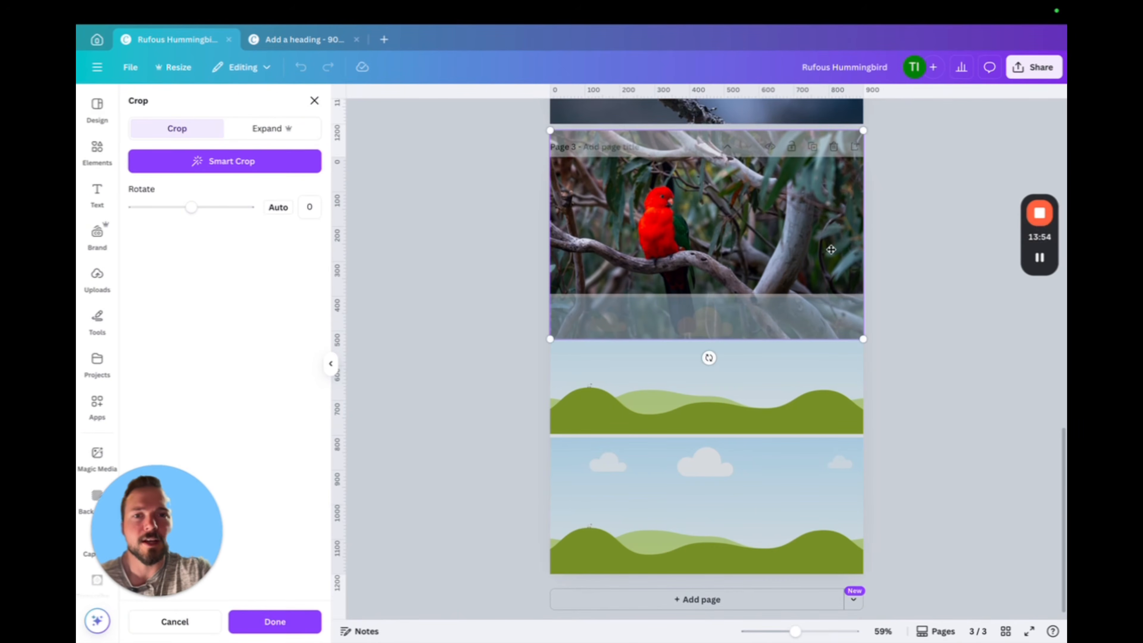
pyautogui.press('Delete')
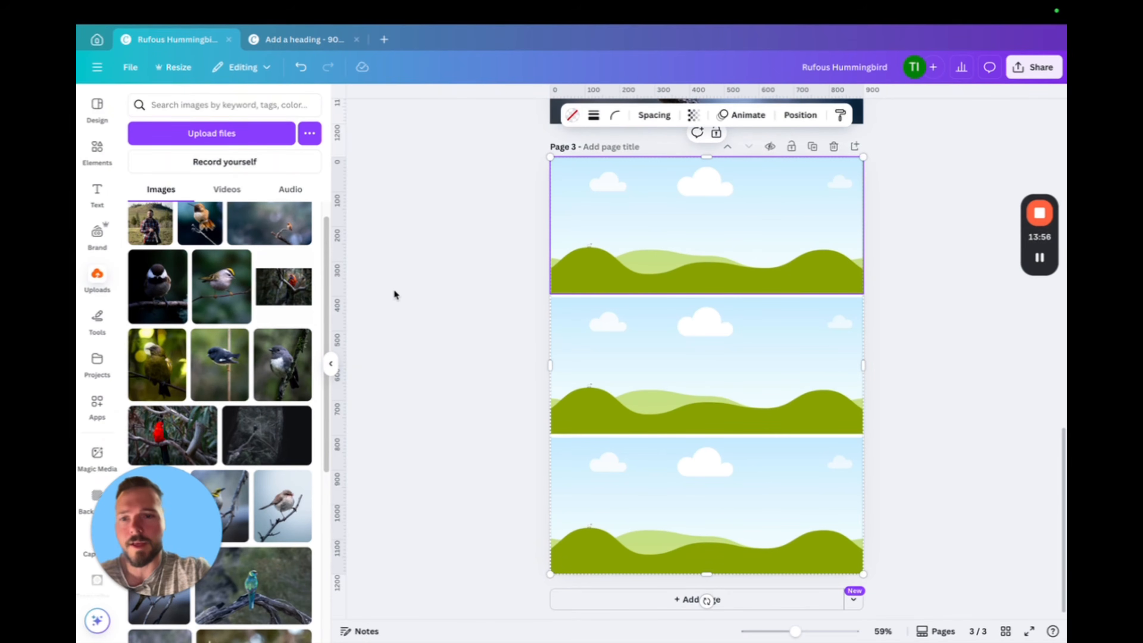
# Place the uploaded landscape fairywren photo in the top frame of page 3 and shift it slightly down within the frame
pyautogui.scroll(-6, 270, 356)
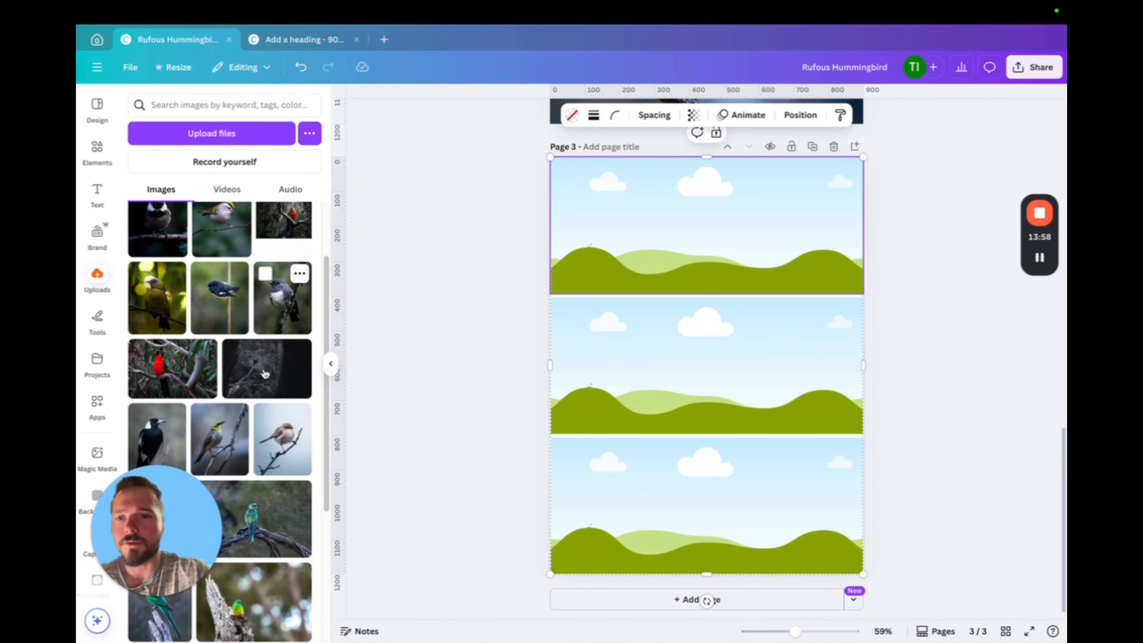
pyautogui.scroll(-2, 249, 380)
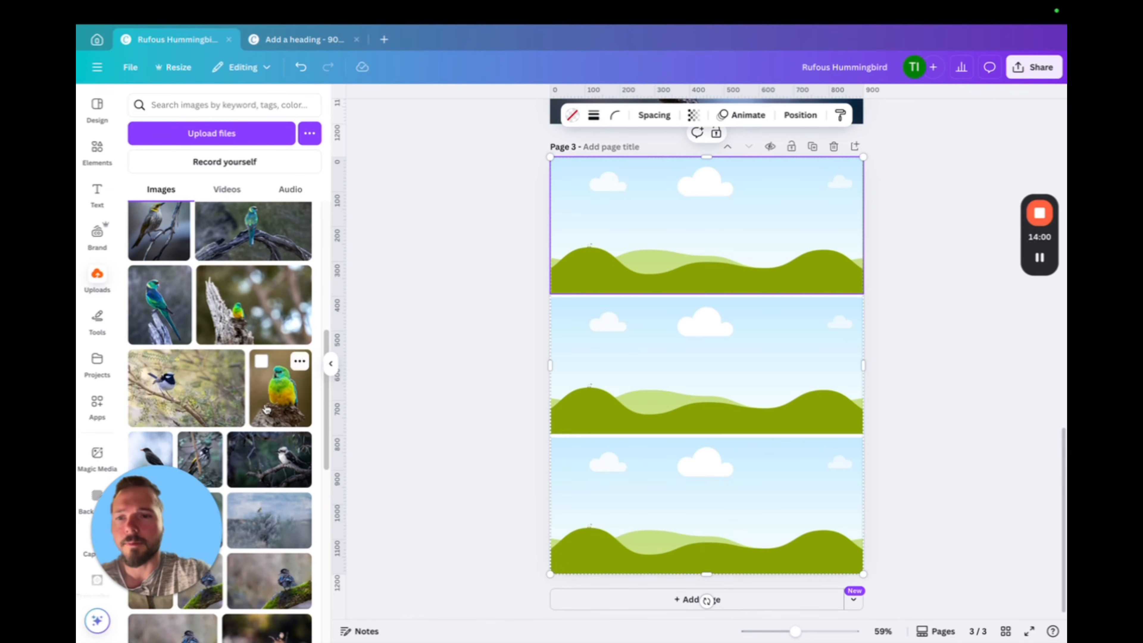
pyautogui.click(180, 396)
pyautogui.moveTo(720, 355); pyautogui.dragTo(756, 252)
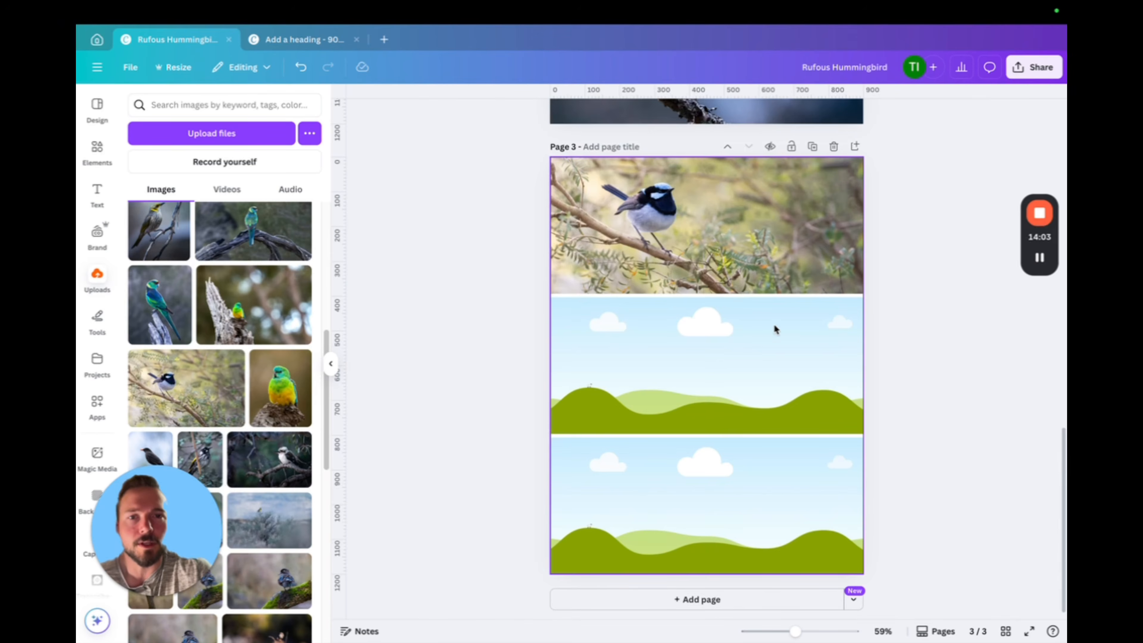
pyautogui.doubleClick(739, 232)
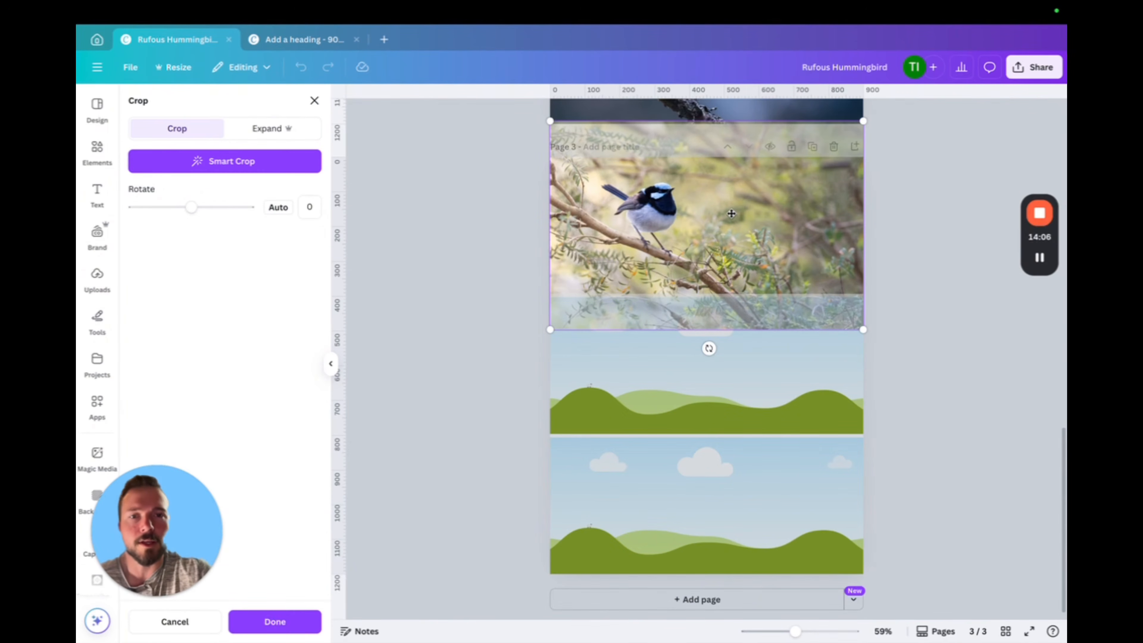
pyautogui.moveTo(729, 215); pyautogui.dragTo(731, 225)
pyautogui.click(919, 291)
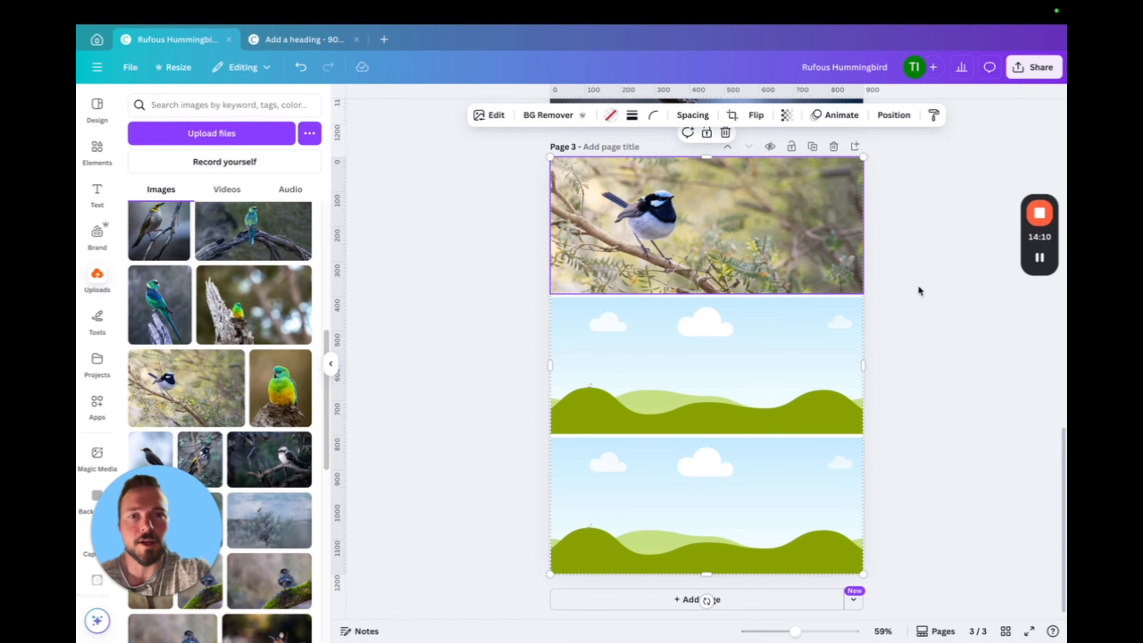
pyautogui.click(433, 272)
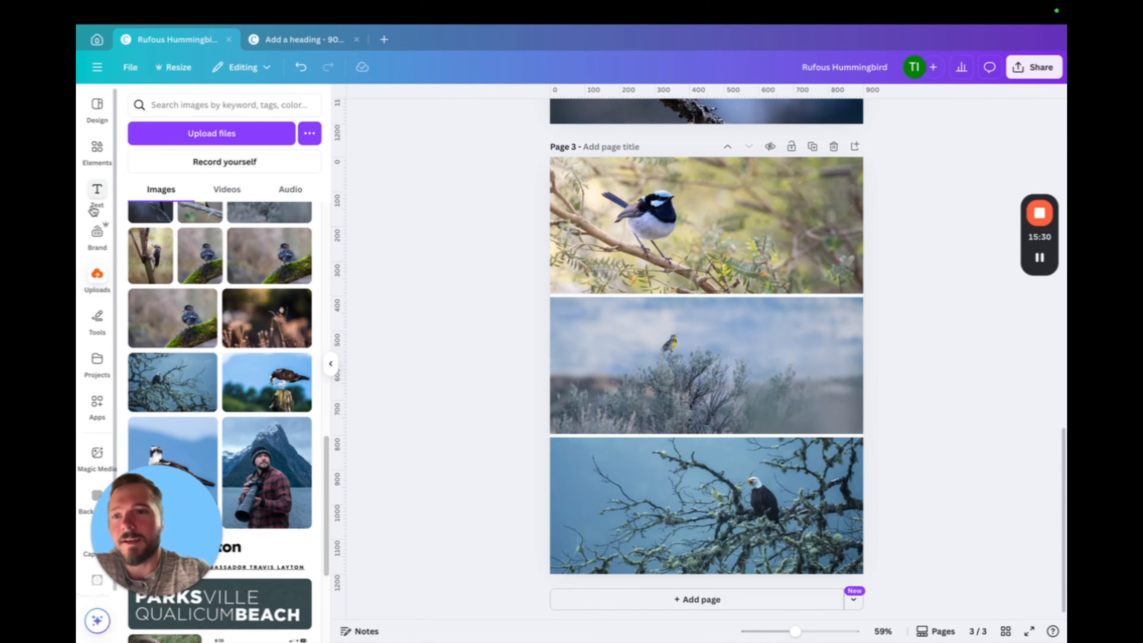
# Add the text label "Superb Fairywren" at font size 40.9 in the upper-right area of the top photo on page 3
pyautogui.click(97, 194)
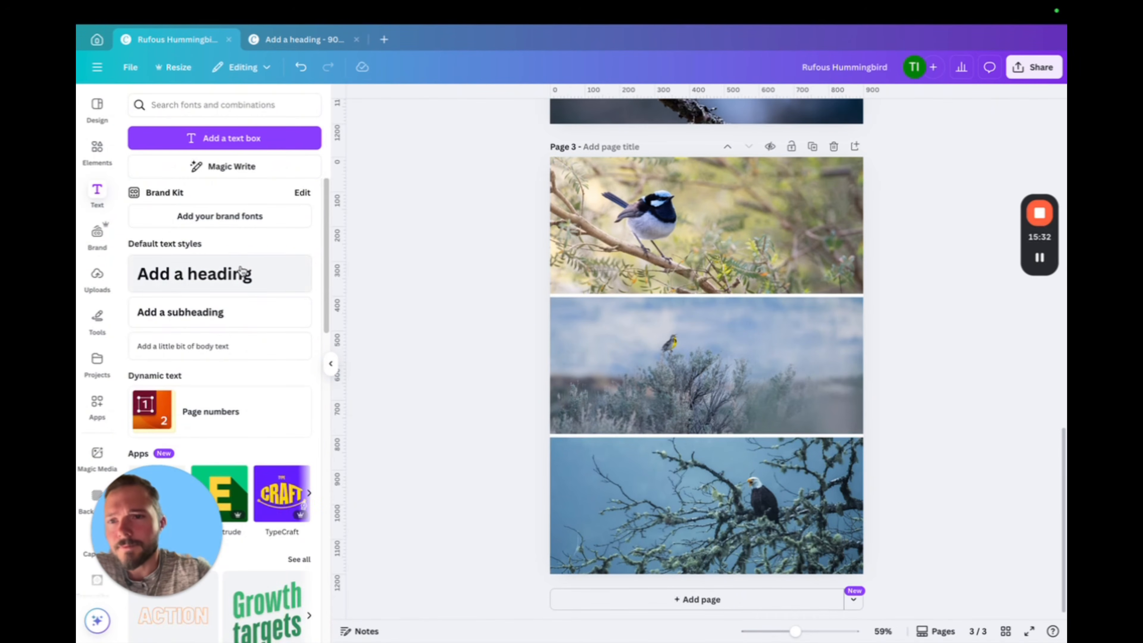
pyautogui.click(238, 149)
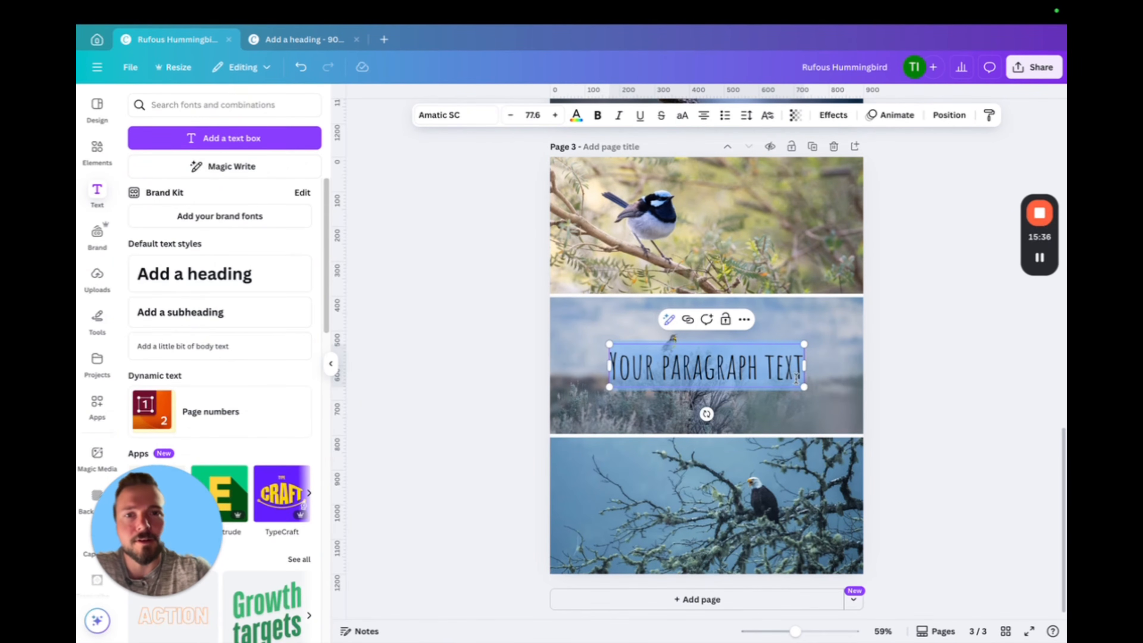
pyautogui.write('S')
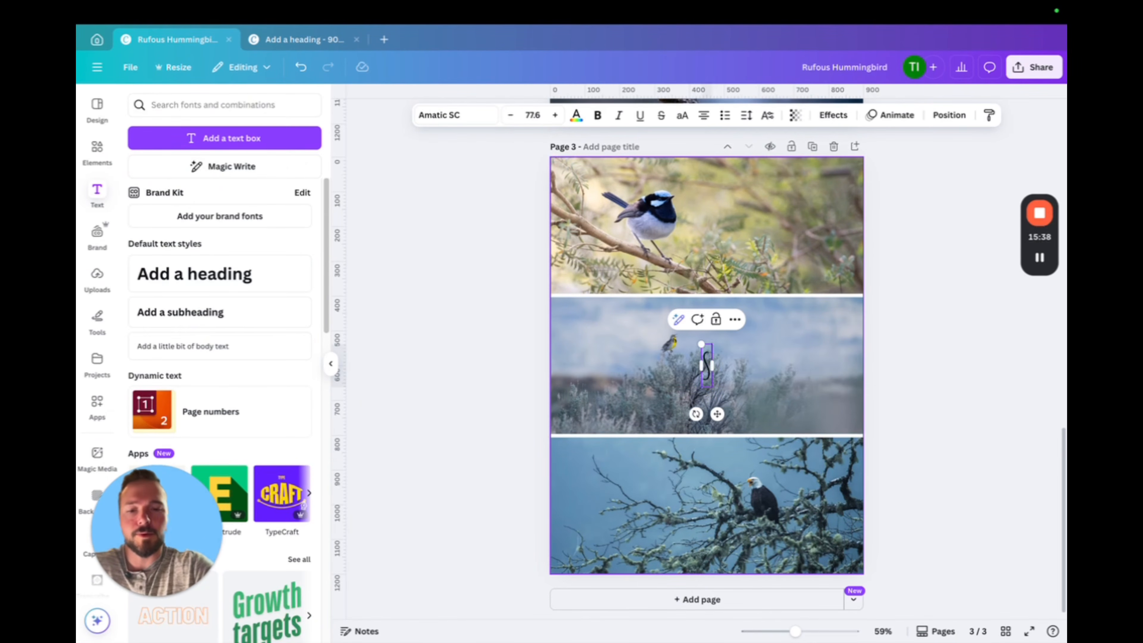
pyautogui.write('uperb')
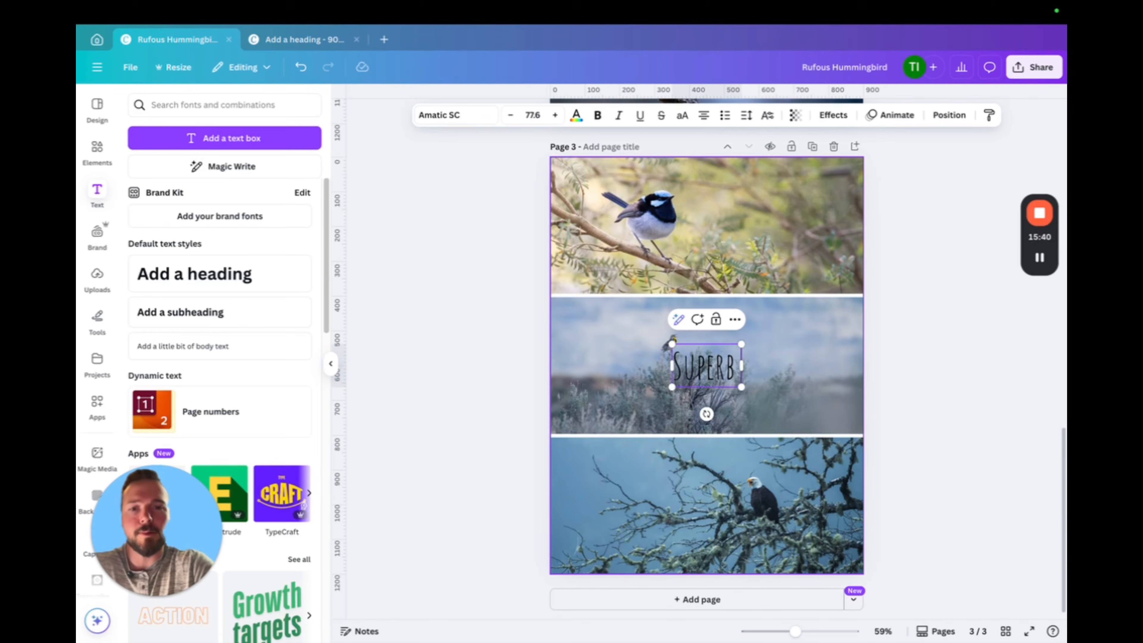
pyautogui.write('Fairy')
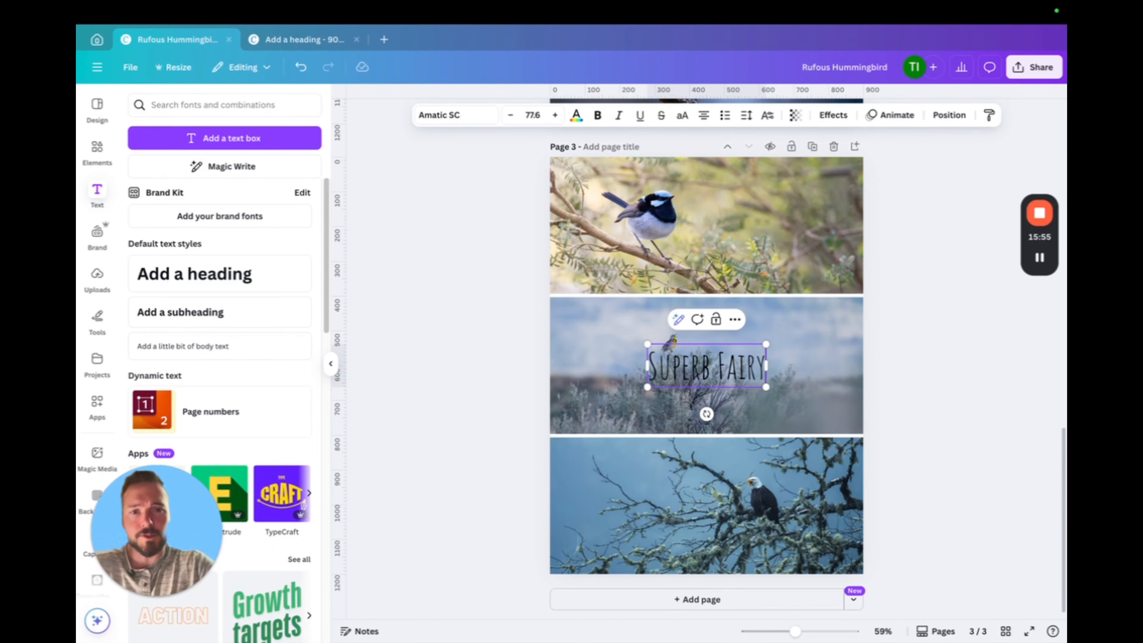
pyautogui.write('wren')
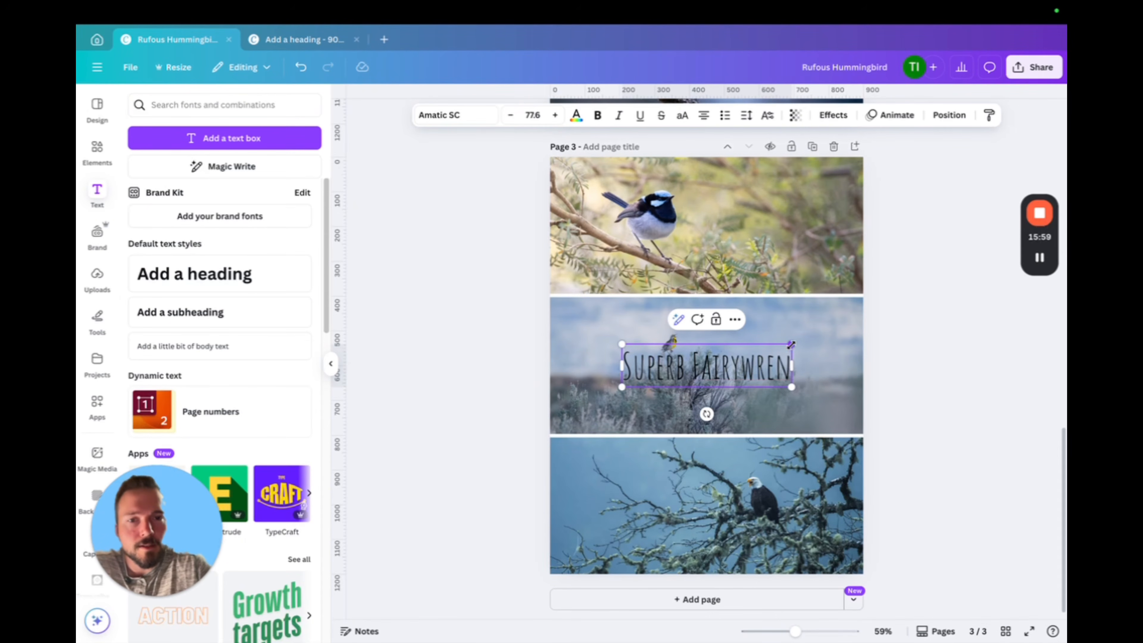
pyautogui.moveTo(795, 347); pyautogui.dragTo(712, 365)
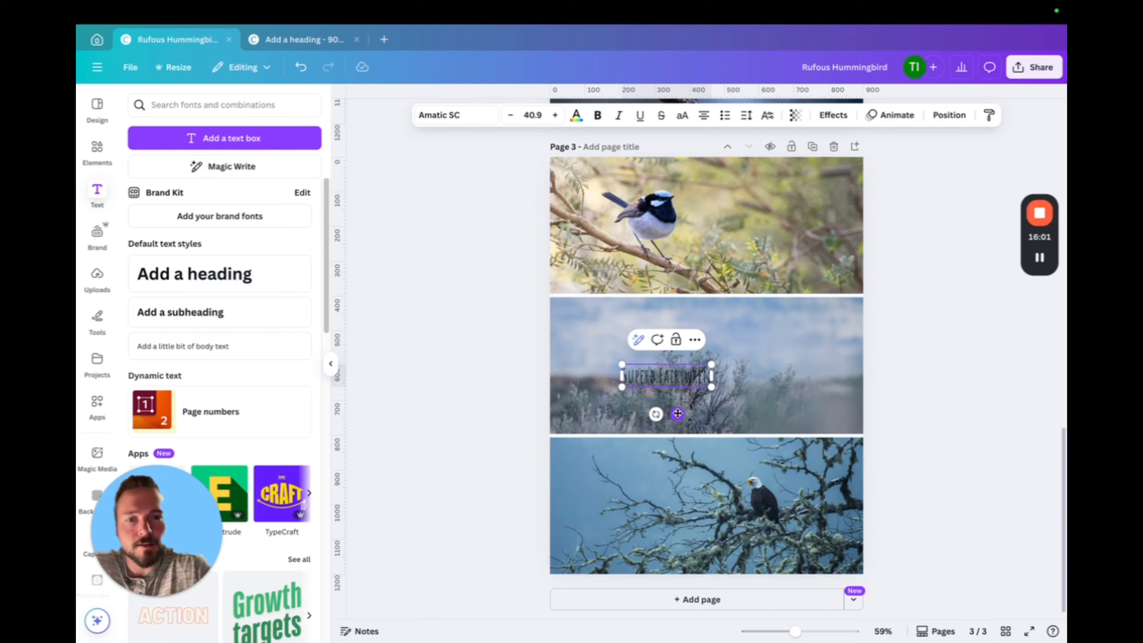
pyautogui.moveTo(677, 414); pyautogui.dragTo(788, 231)
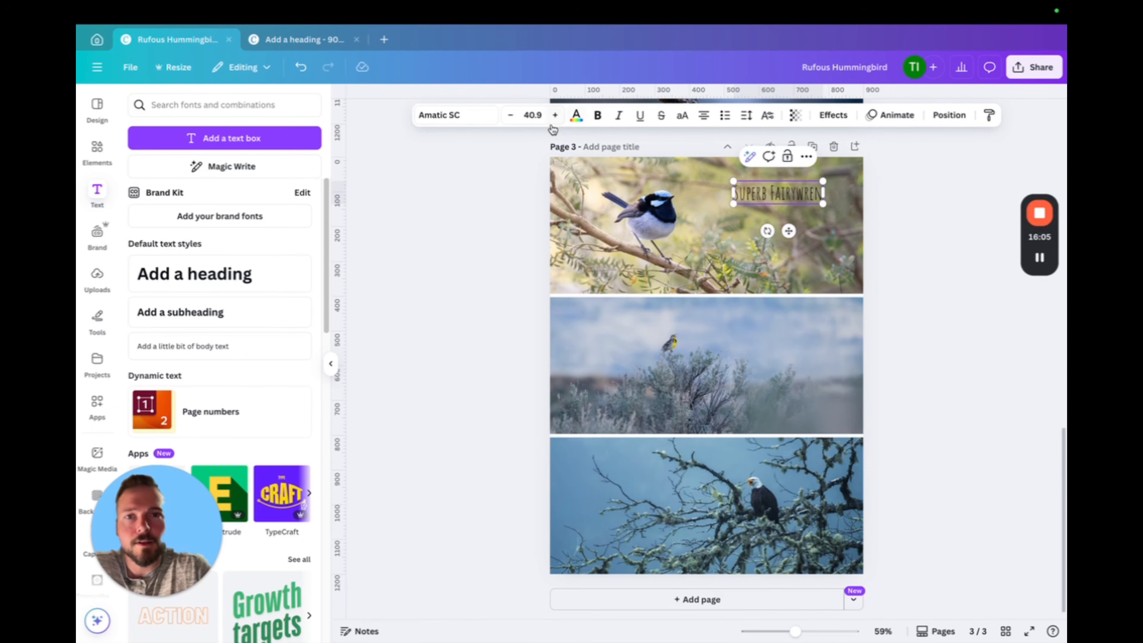
# Change the "Superb Fairywren" label's text color to white and nudge it slightly up and to the left
pyautogui.click(576, 115)
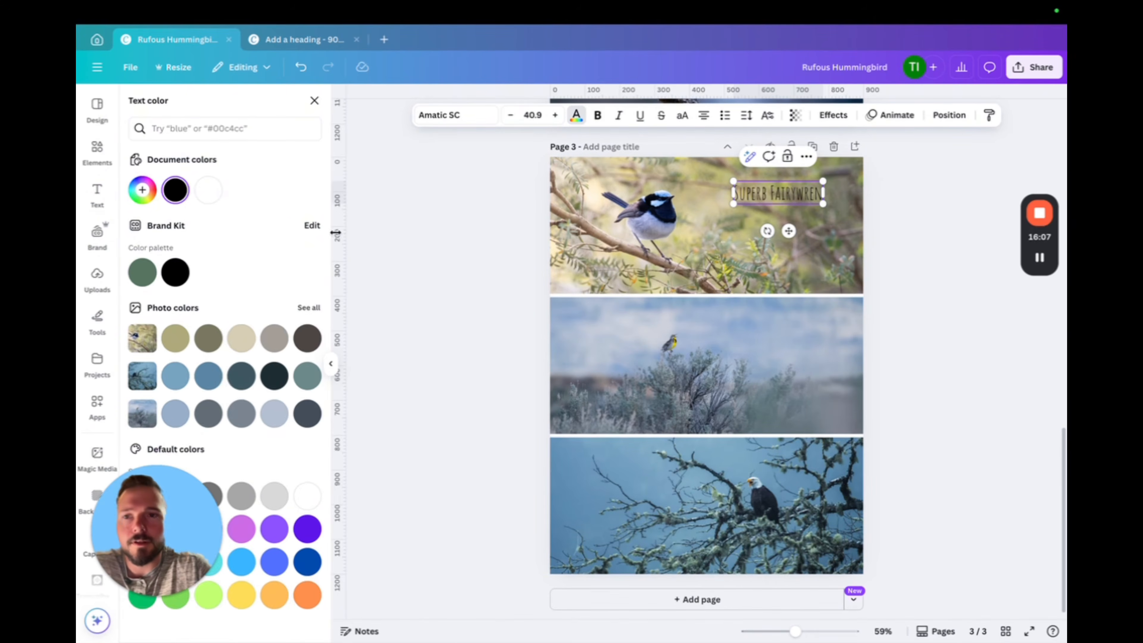
pyautogui.click(206, 188)
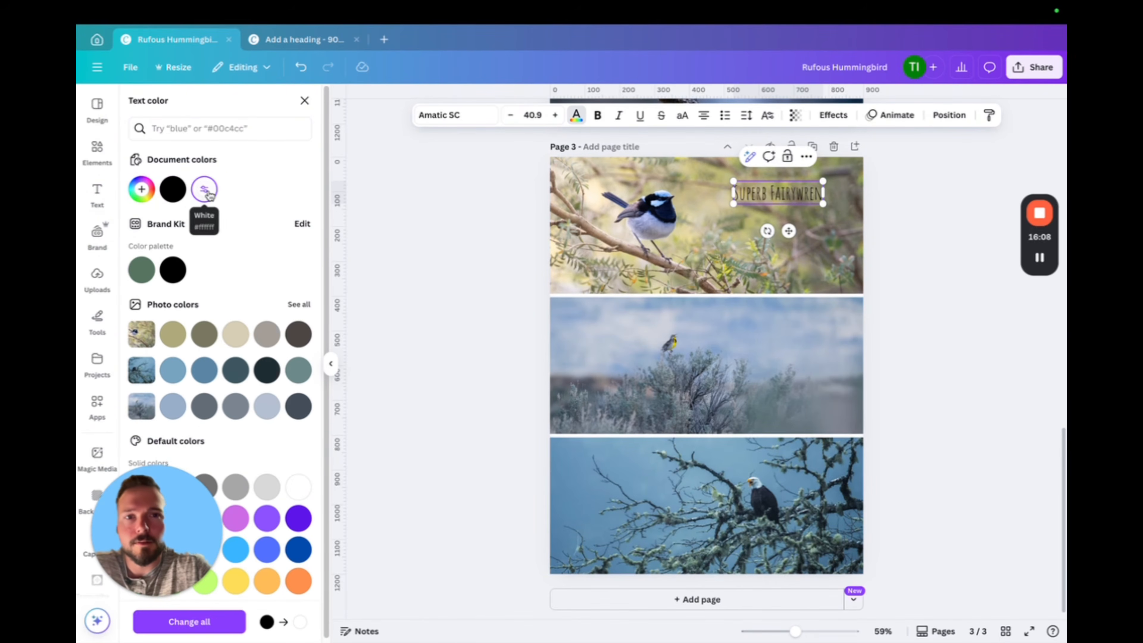
pyautogui.click(769, 193)
pyautogui.click(205, 192)
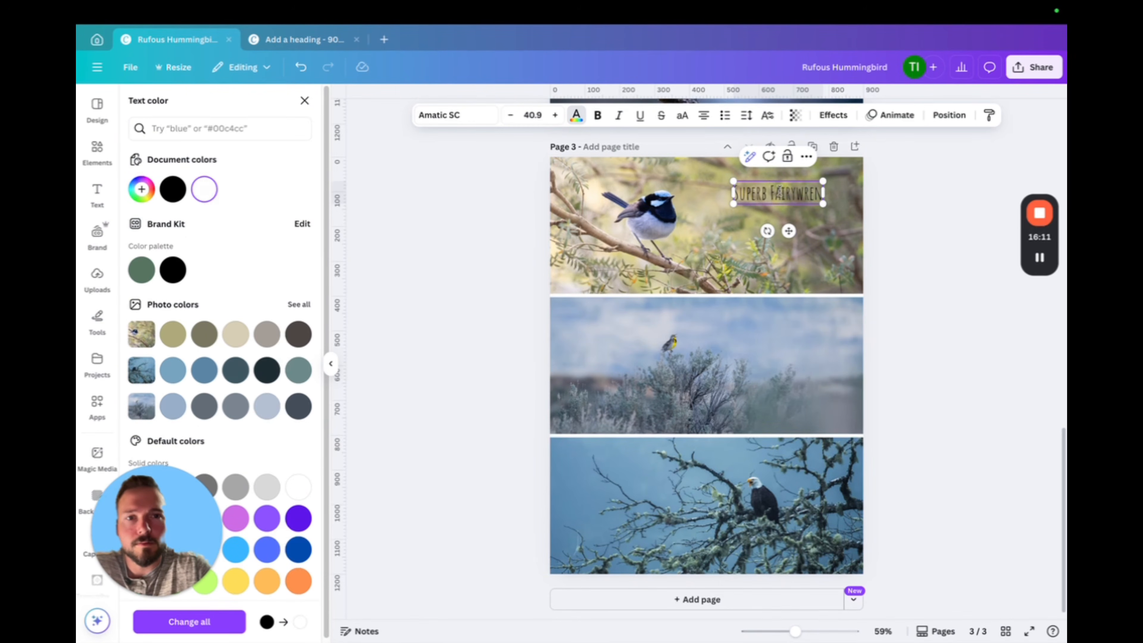
pyautogui.click(737, 193)
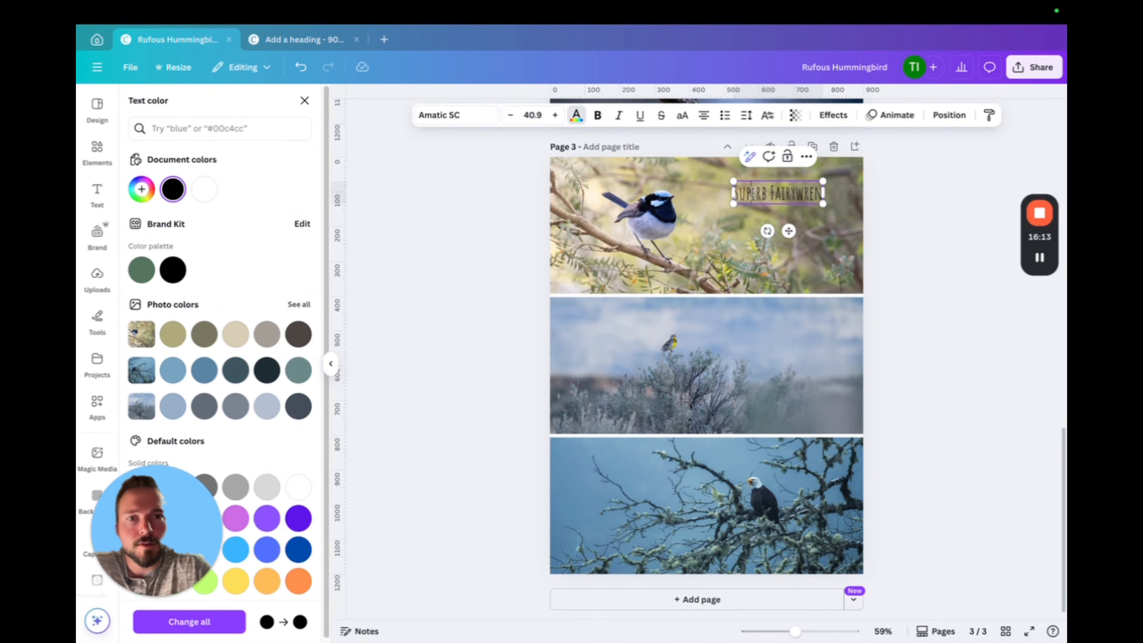
pyautogui.tripleClick(814, 194)
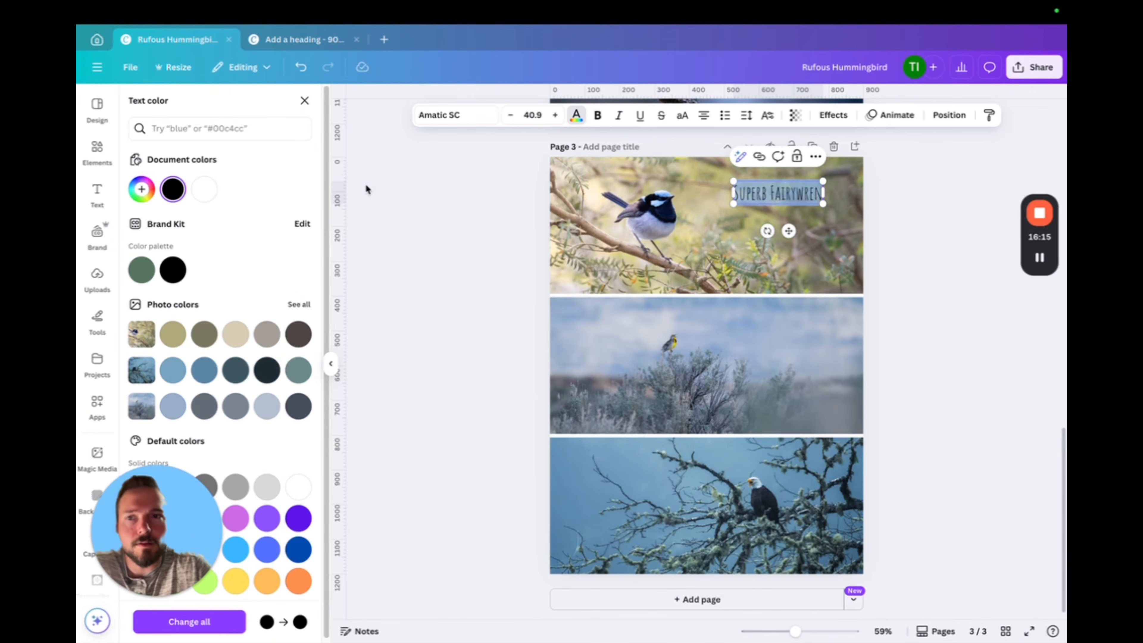
pyautogui.click(205, 193)
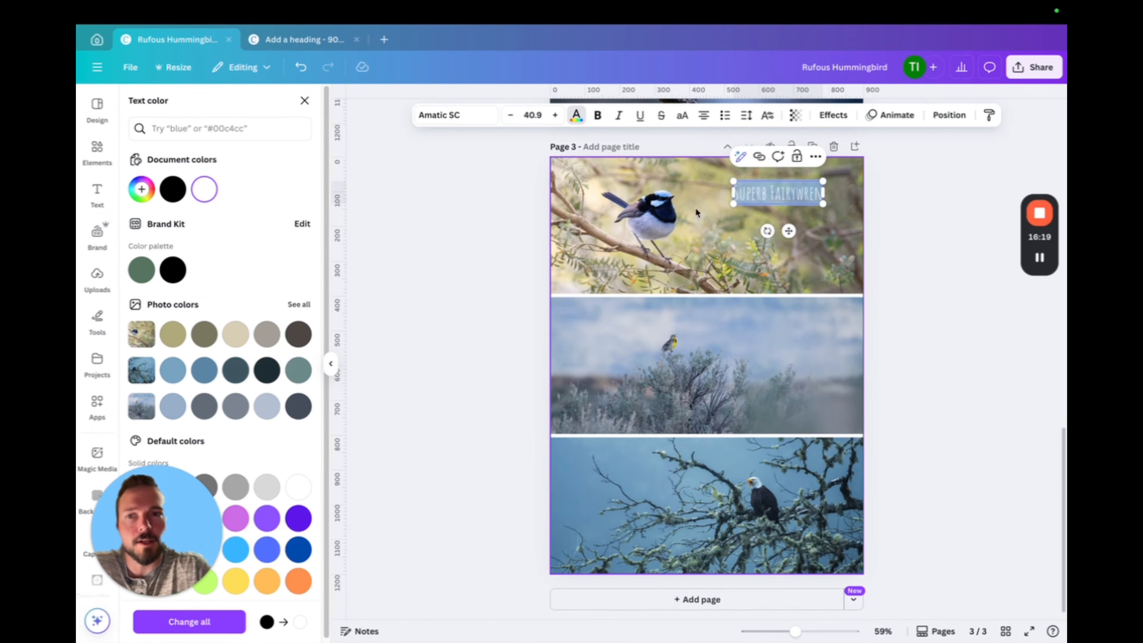
pyautogui.click(911, 239)
pyautogui.click(892, 230)
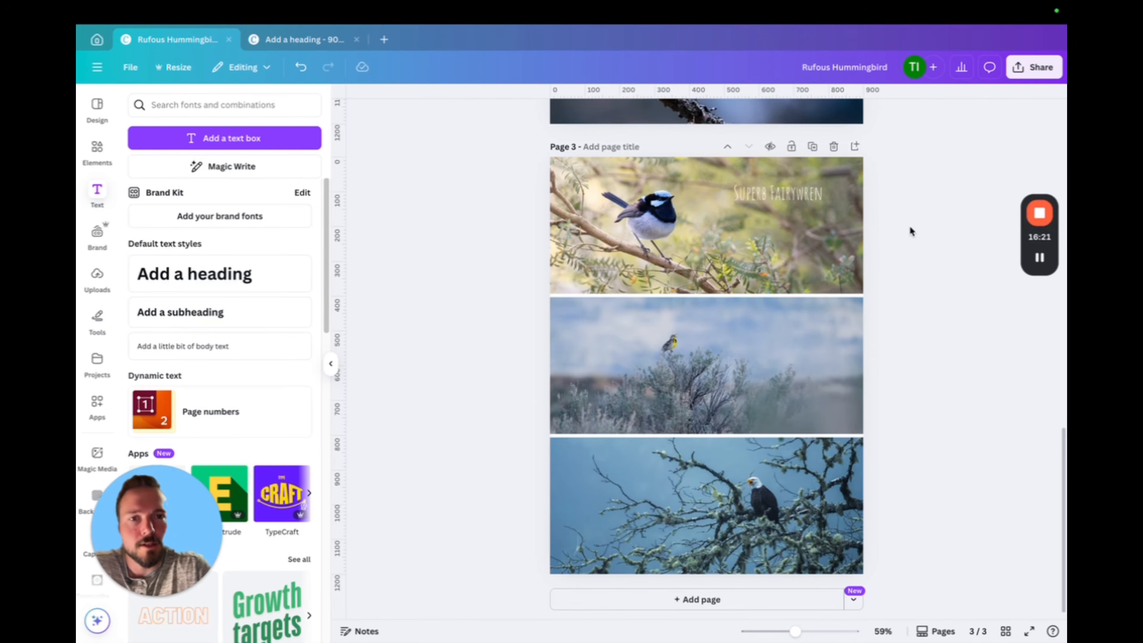
pyautogui.click(799, 195)
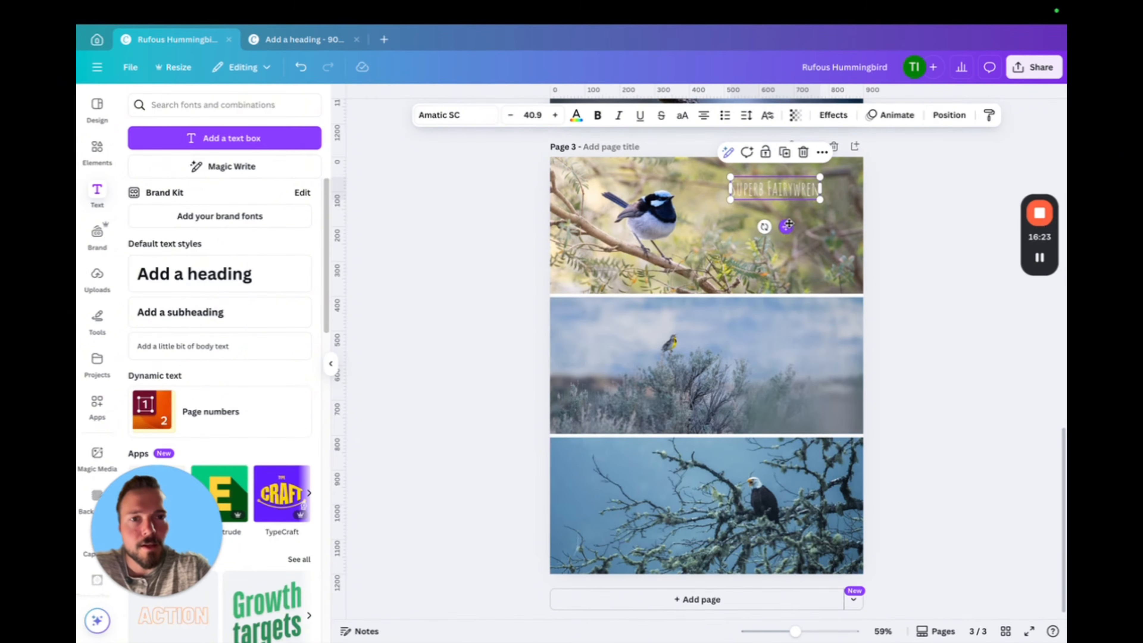
pyautogui.click(953, 270)
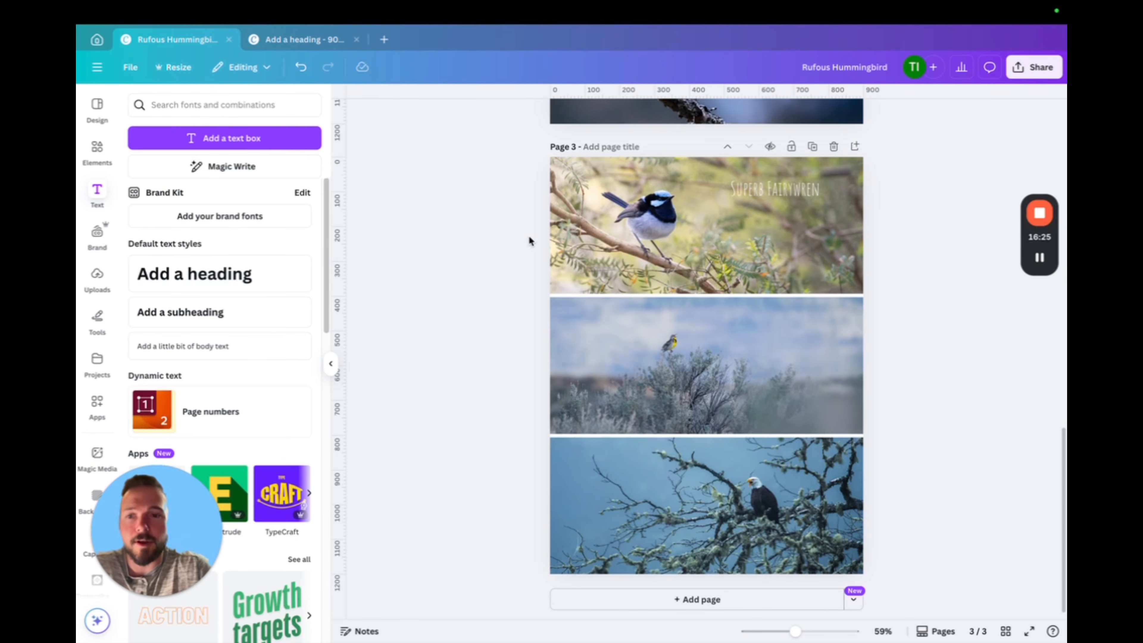
# Duplicate the "Superb Fairywren" label onto the middle photo of page 3 and change the copy's text to "Western Meadowlark"
pyautogui.click(788, 190)
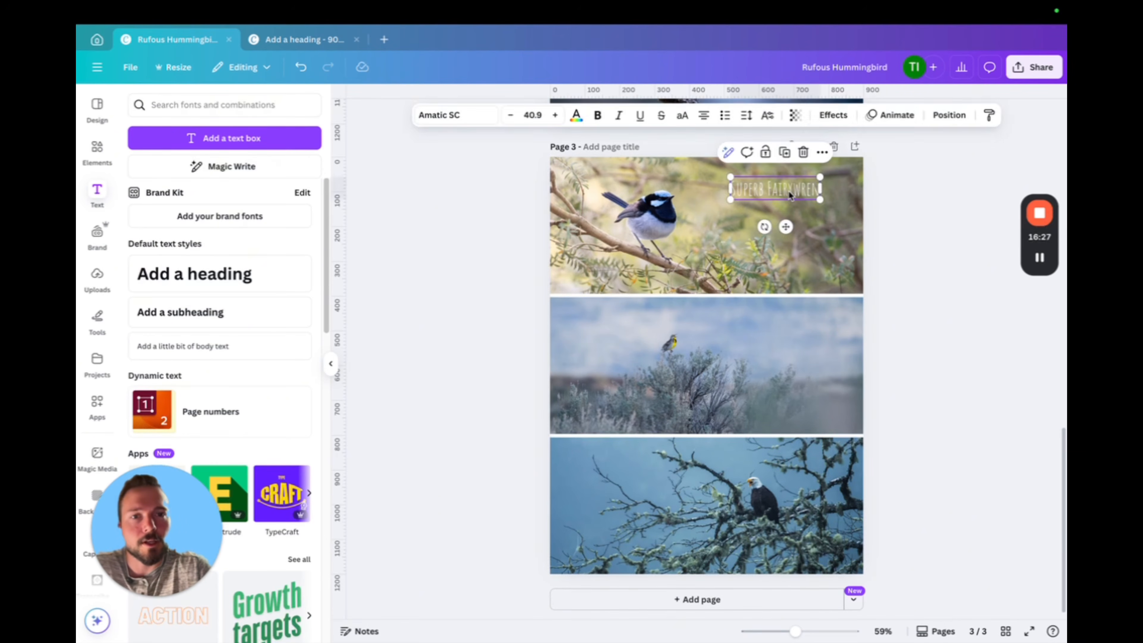
pyautogui.click(785, 154)
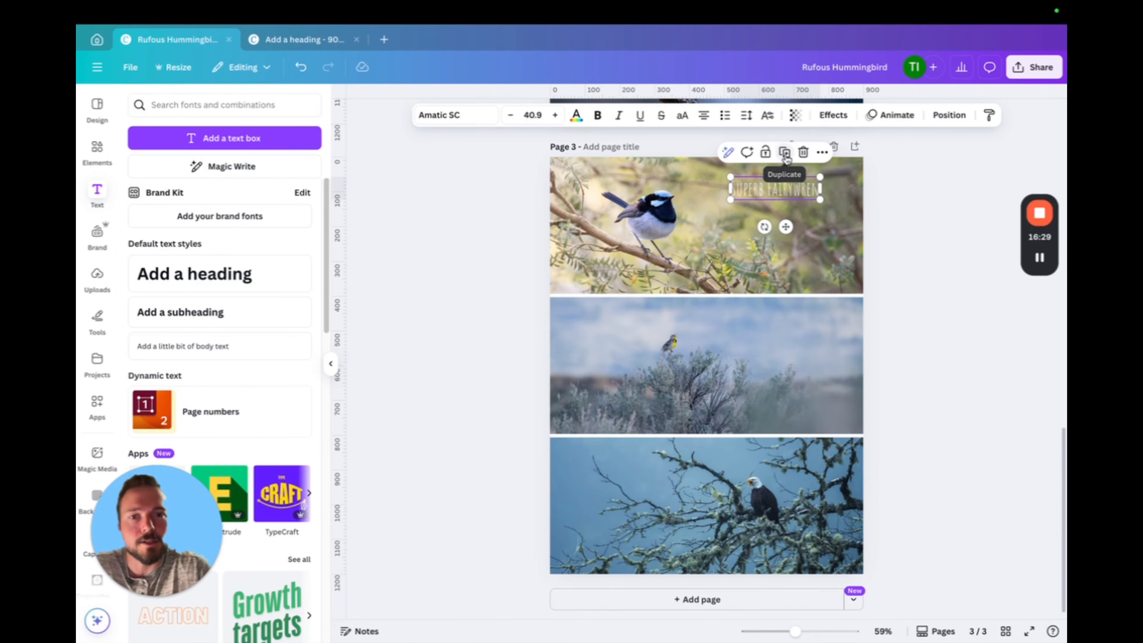
pyautogui.moveTo(790, 234); pyautogui.dragTo(793, 369)
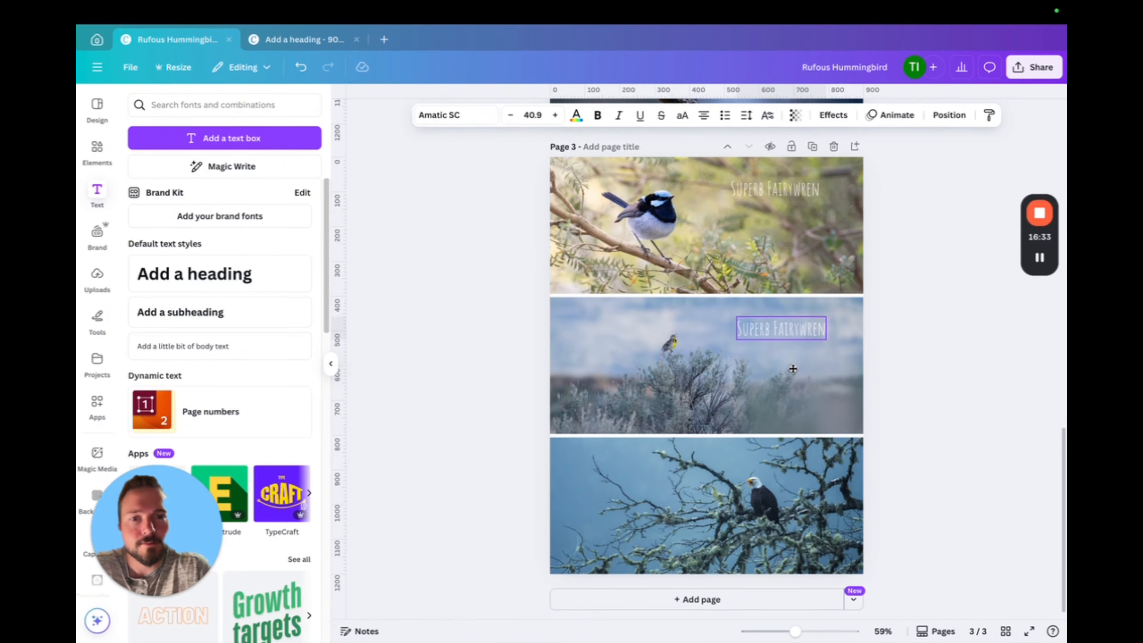
pyautogui.doubleClick(809, 329)
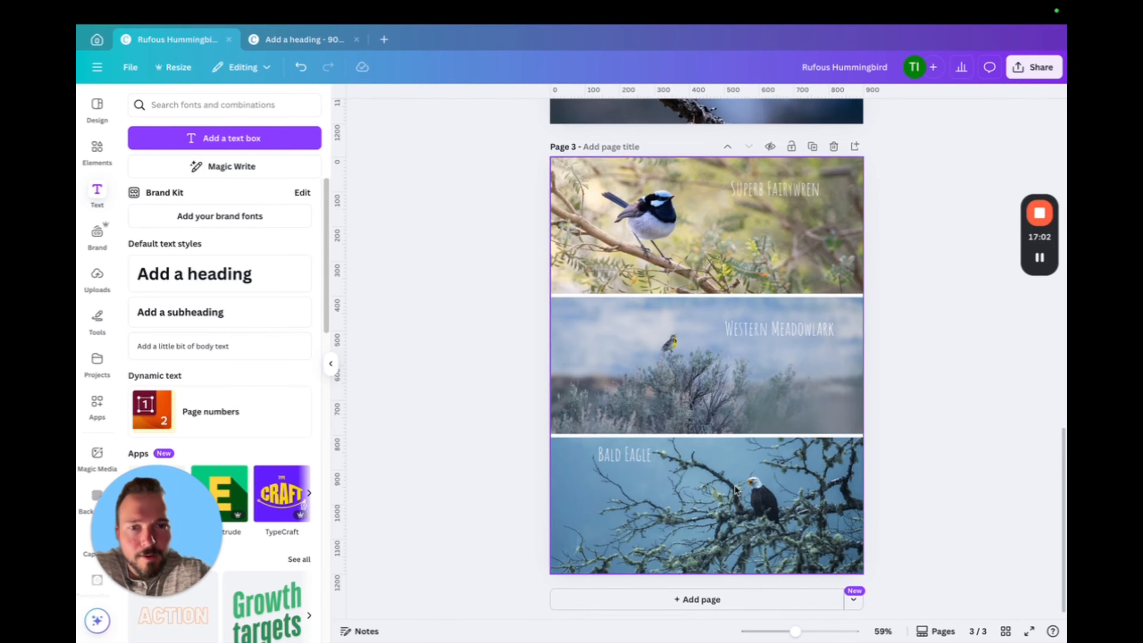
# Shrink the "Bald Eagle" label on the bottom photo of page 3 to font size 33.6 and shift it slightly right
pyautogui.click(629, 454)
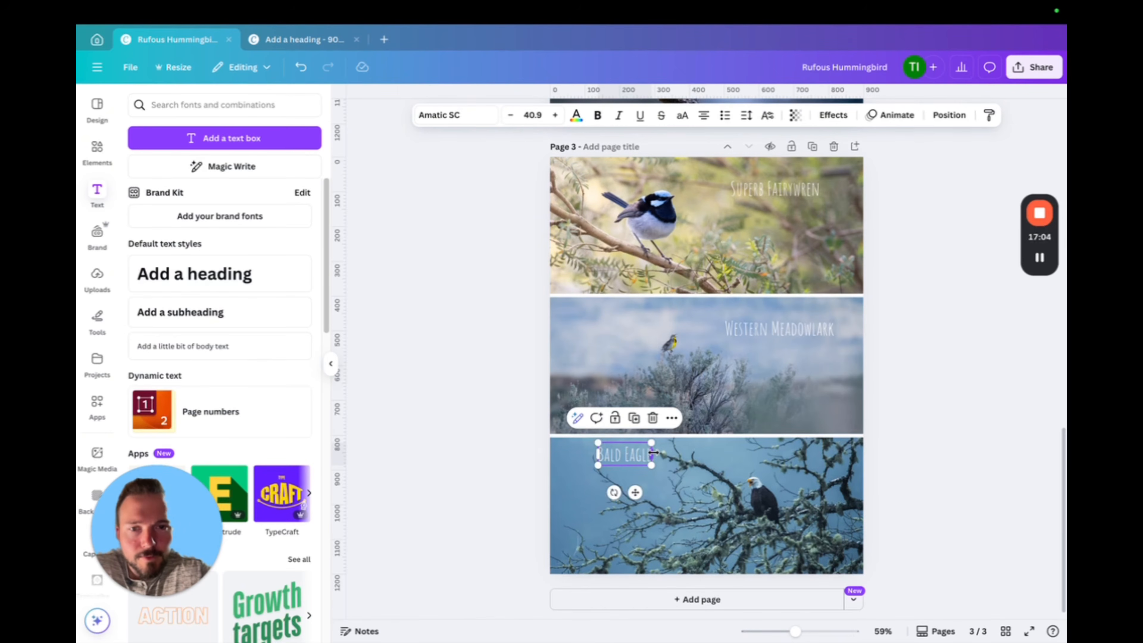
pyautogui.moveTo(651, 444); pyautogui.dragTo(641, 447)
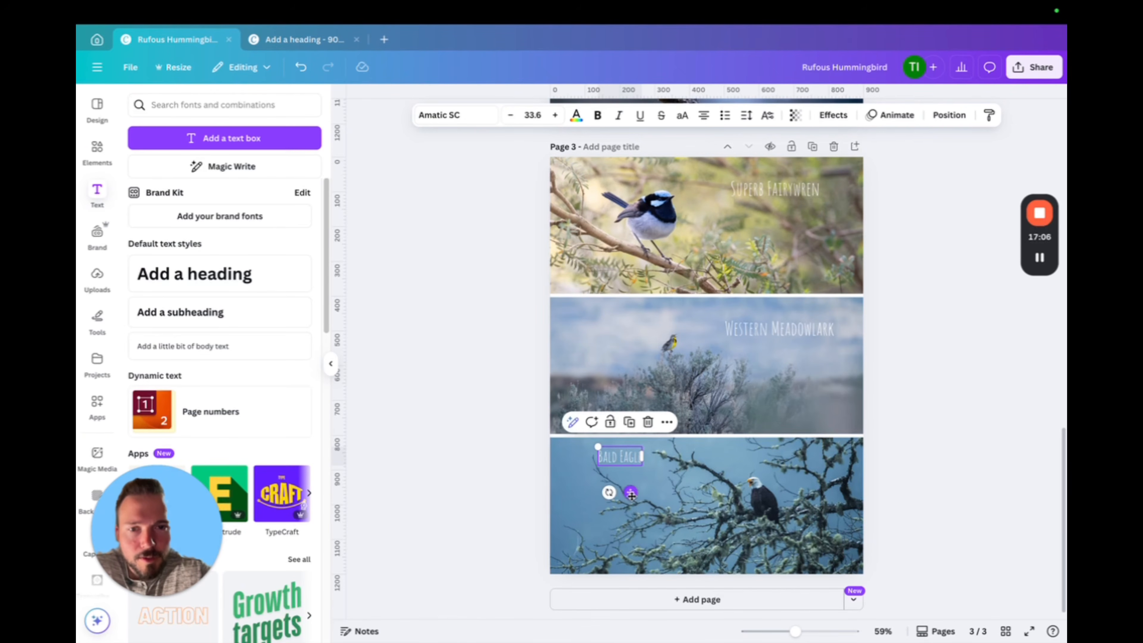
pyautogui.moveTo(630, 492); pyautogui.dragTo(635, 495)
pyautogui.click(943, 438)
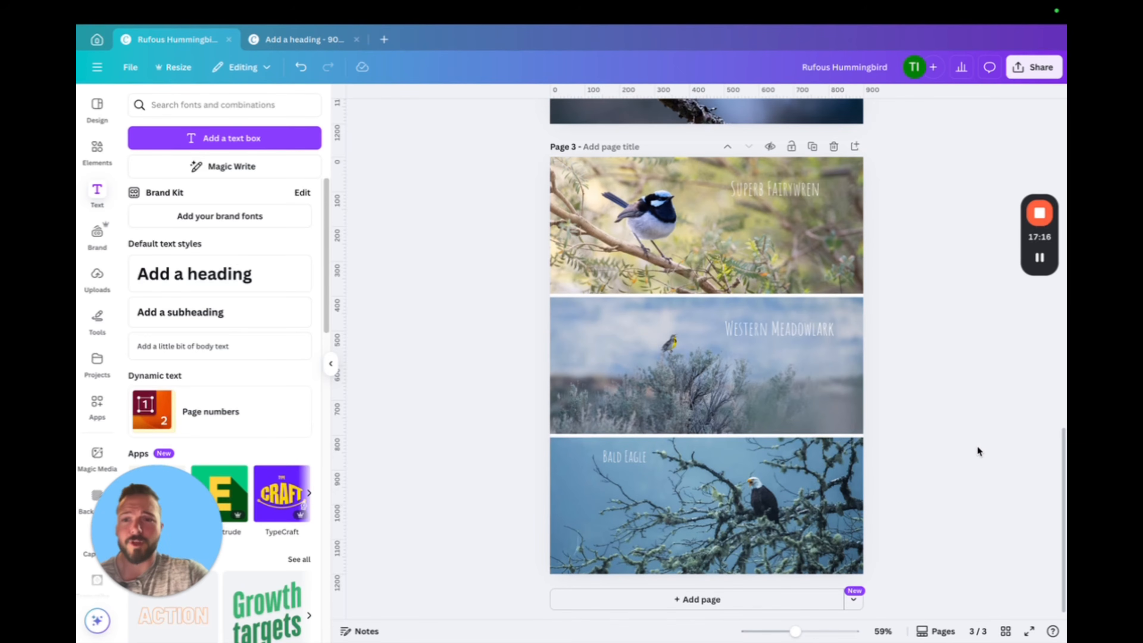
# Duplicate page 3 and delete the three-photo grid from the copy on page 4
pyautogui.scroll(5, 963, 415)
pyautogui.scroll(10, 956, 408)
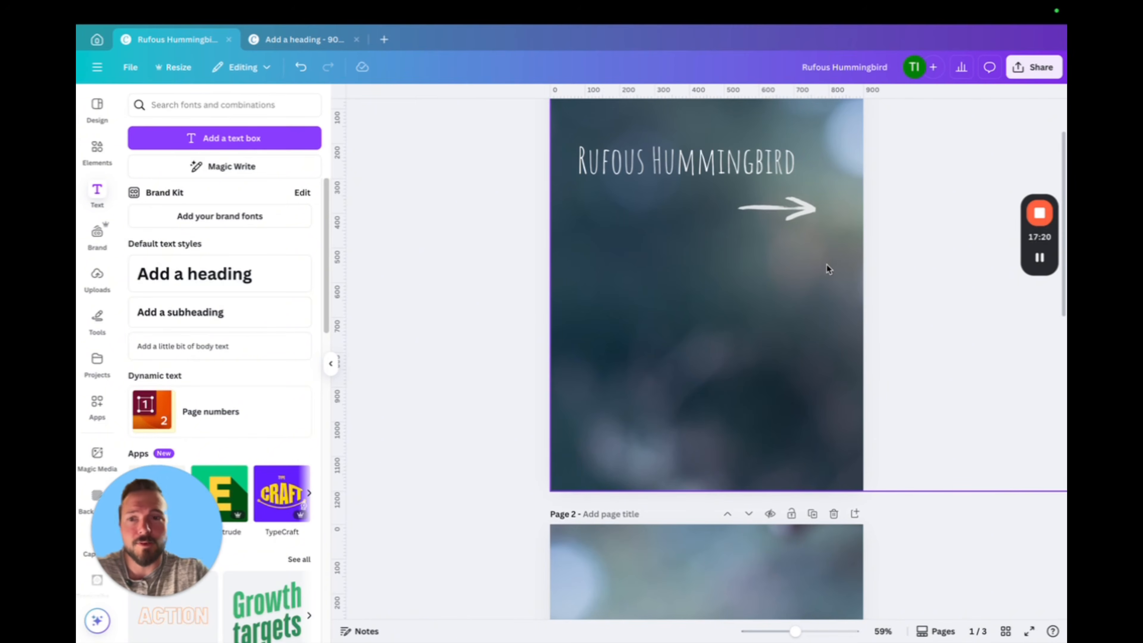
pyautogui.scroll(-15, 877, 369)
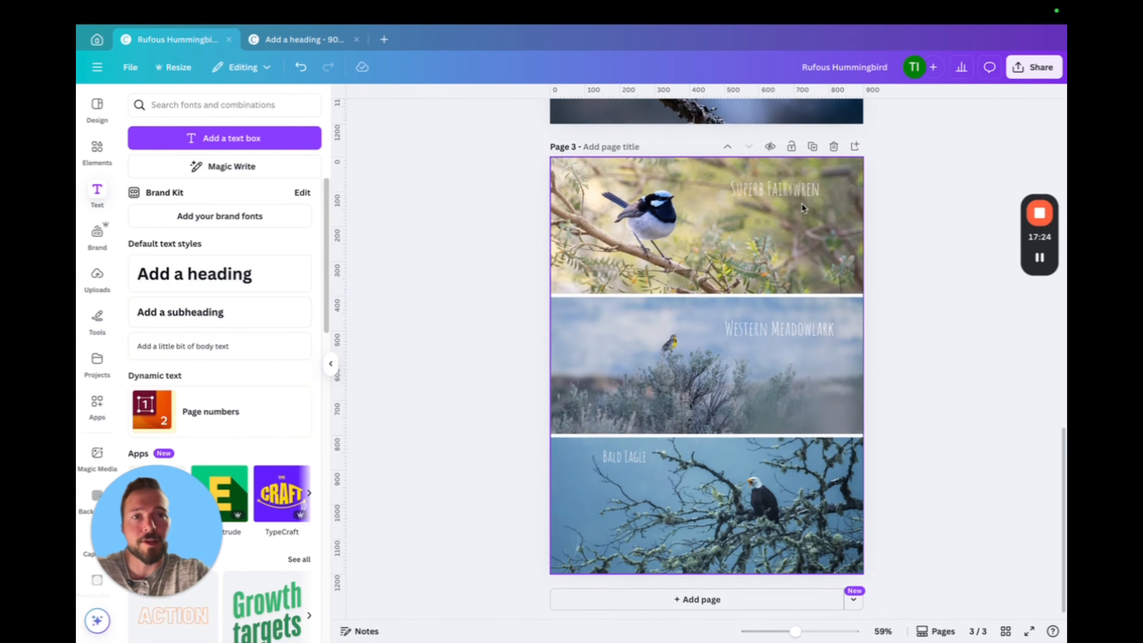
pyautogui.click(812, 149)
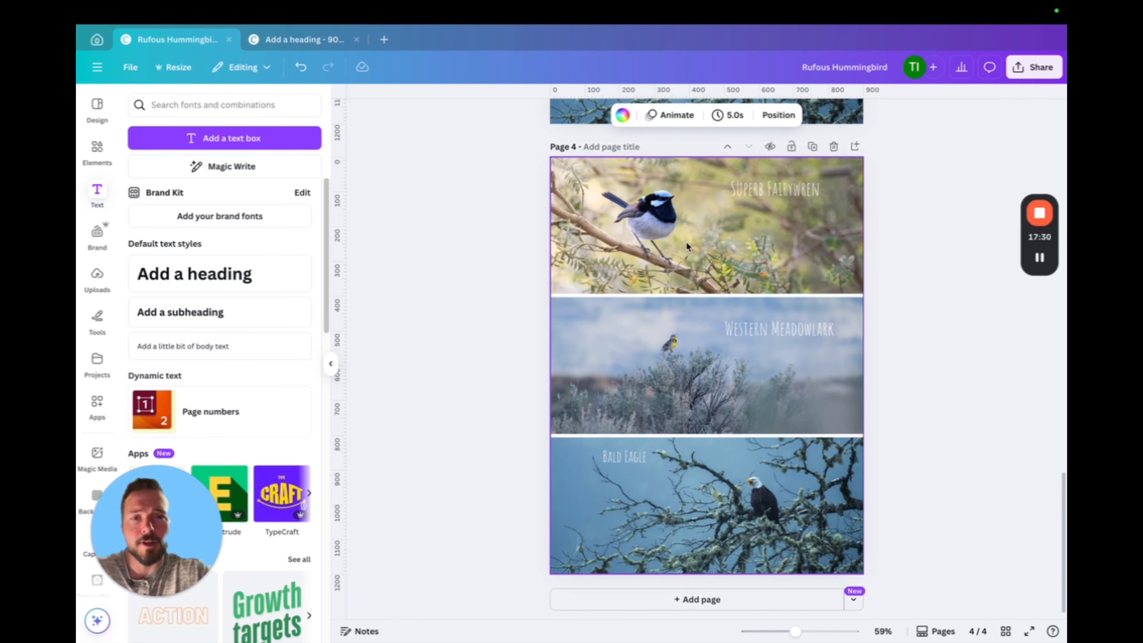
pyautogui.click(730, 241)
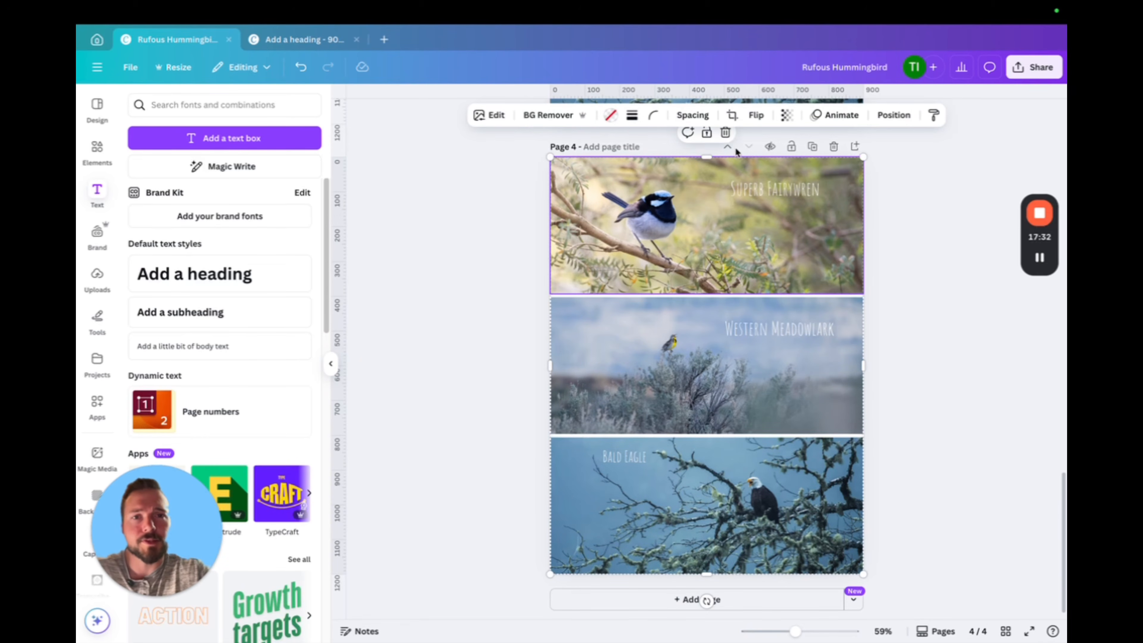
pyautogui.click(725, 132)
pyautogui.click(740, 187)
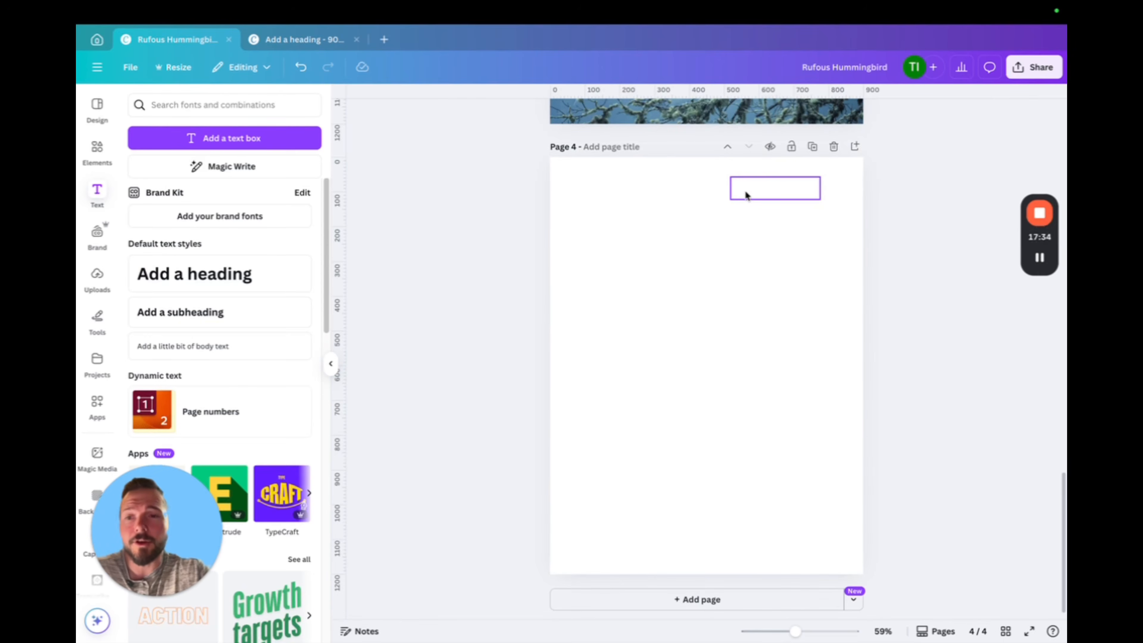
# Add a photo grid with two portrait frames above one wide frame to page 4 and fit it over the whole page
pyautogui.click(97, 149)
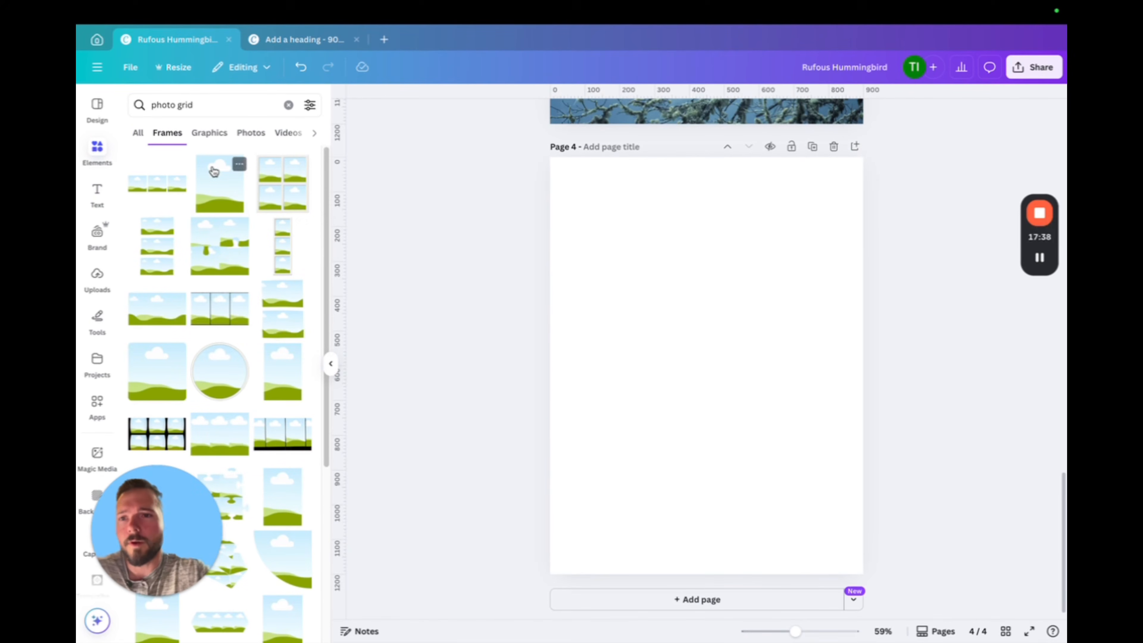
pyautogui.scroll(-3, 270, 279)
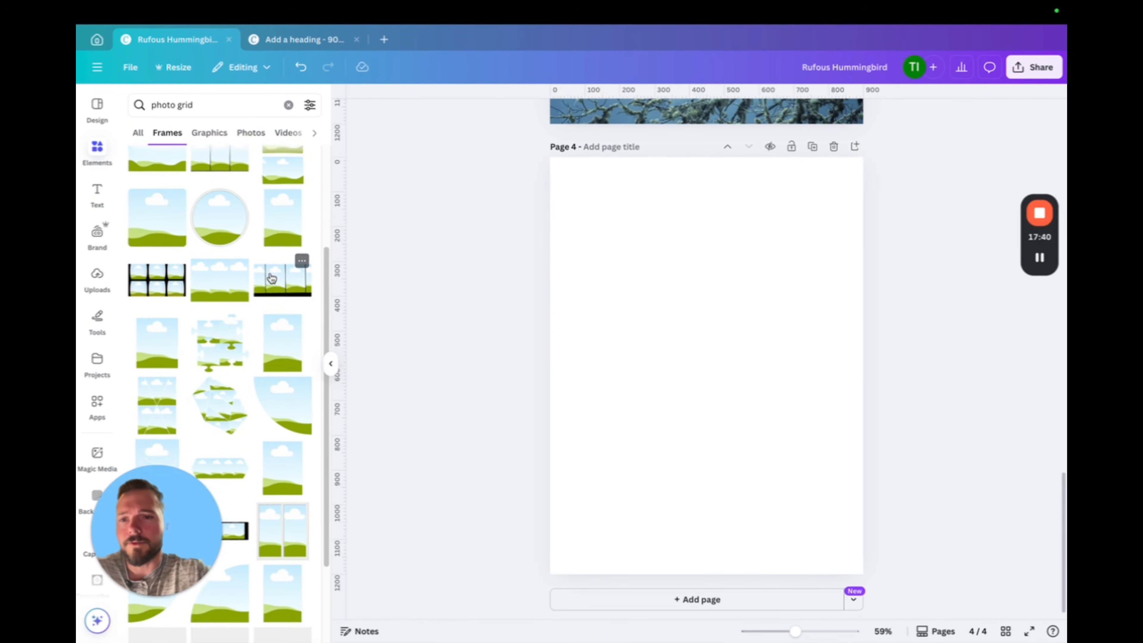
pyautogui.scroll(-10, 270, 277)
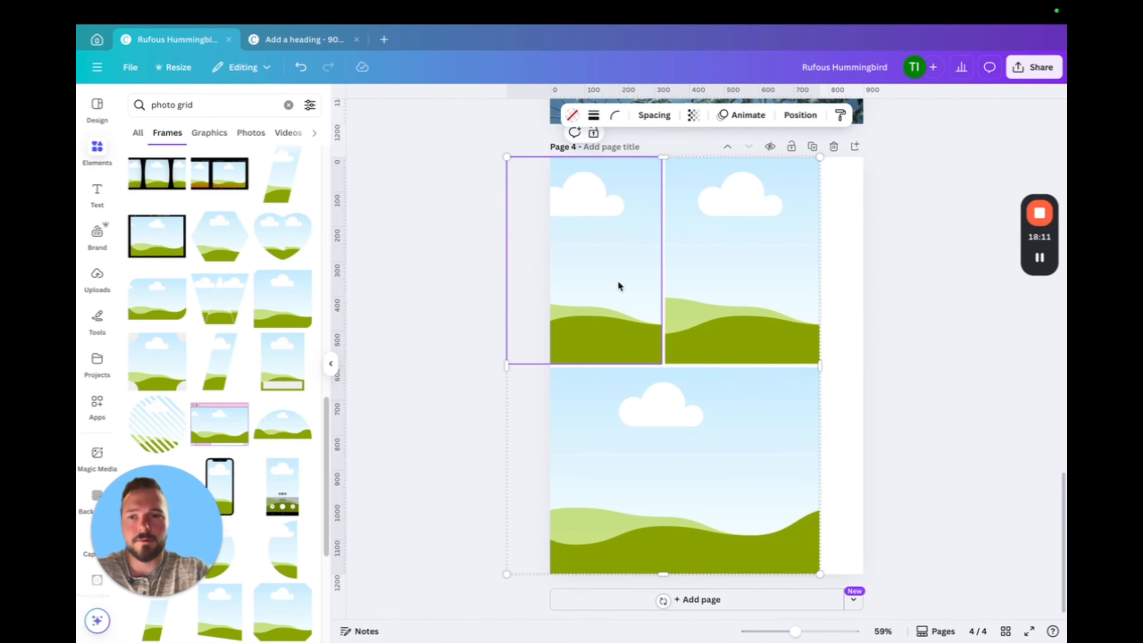
pyautogui.moveTo(600, 263); pyautogui.dragTo(644, 265)
pyautogui.click(946, 332)
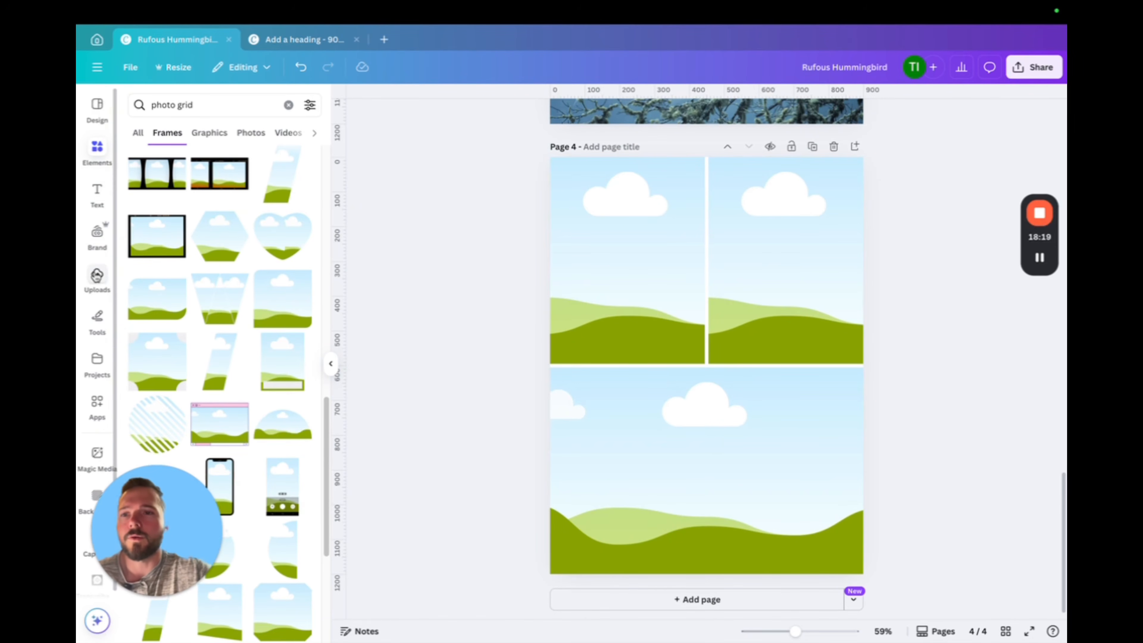
# Place the uploaded green and yellow parrot portrait in the upper-right frame of the page 4 grid
pyautogui.click(97, 275)
pyautogui.scroll(-1, 243, 353)
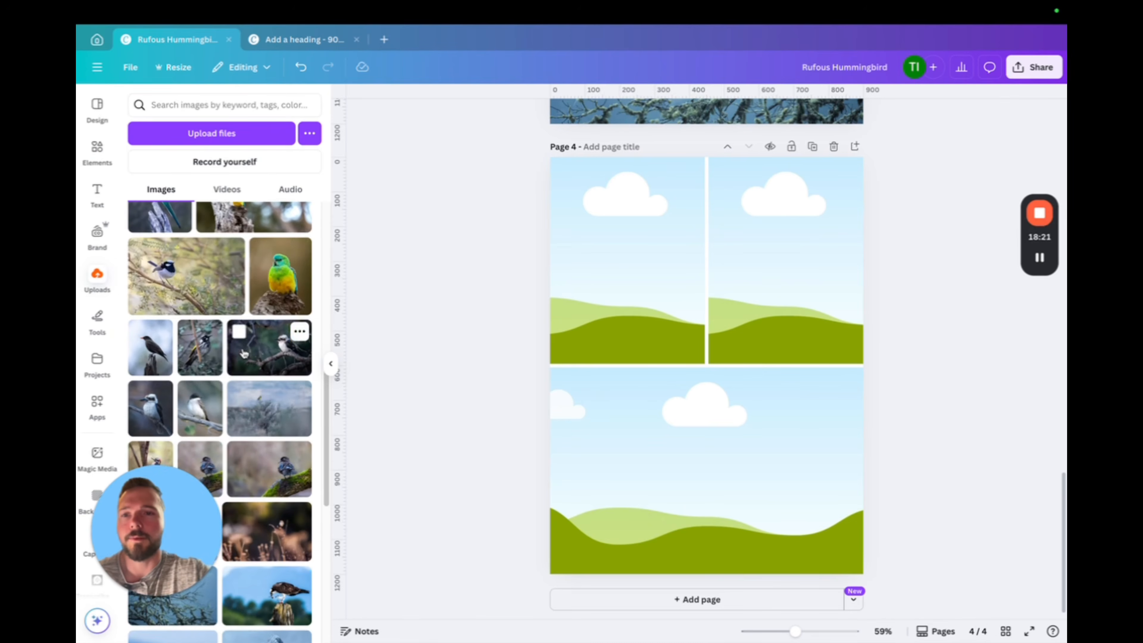
pyautogui.scroll(1, 244, 353)
pyautogui.click(280, 286)
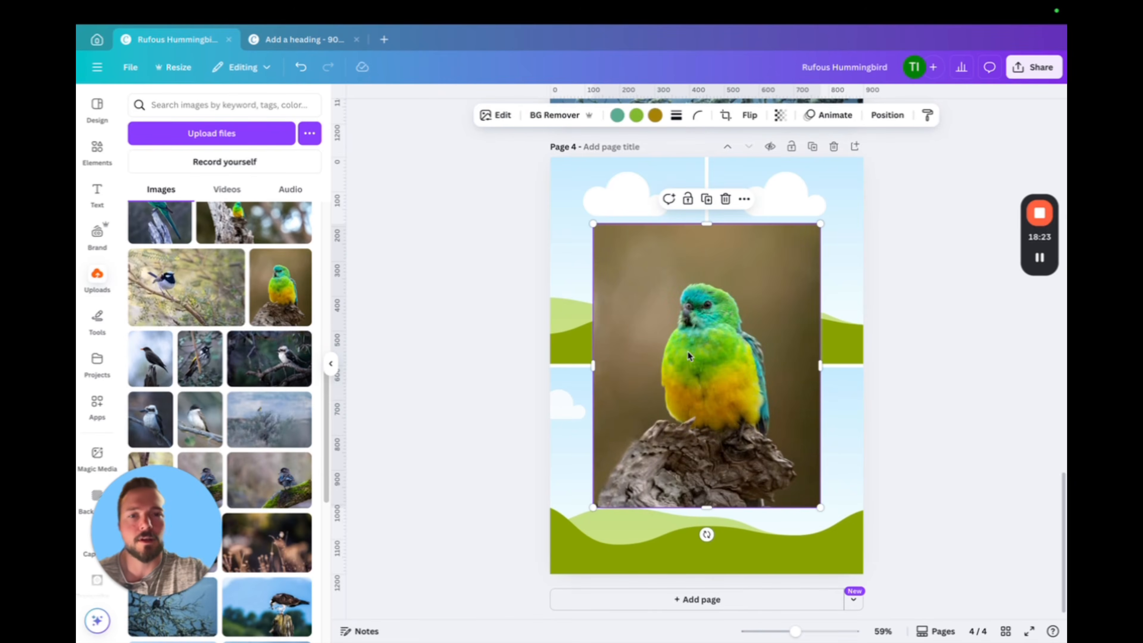
pyautogui.moveTo(688, 355); pyautogui.dragTo(772, 275)
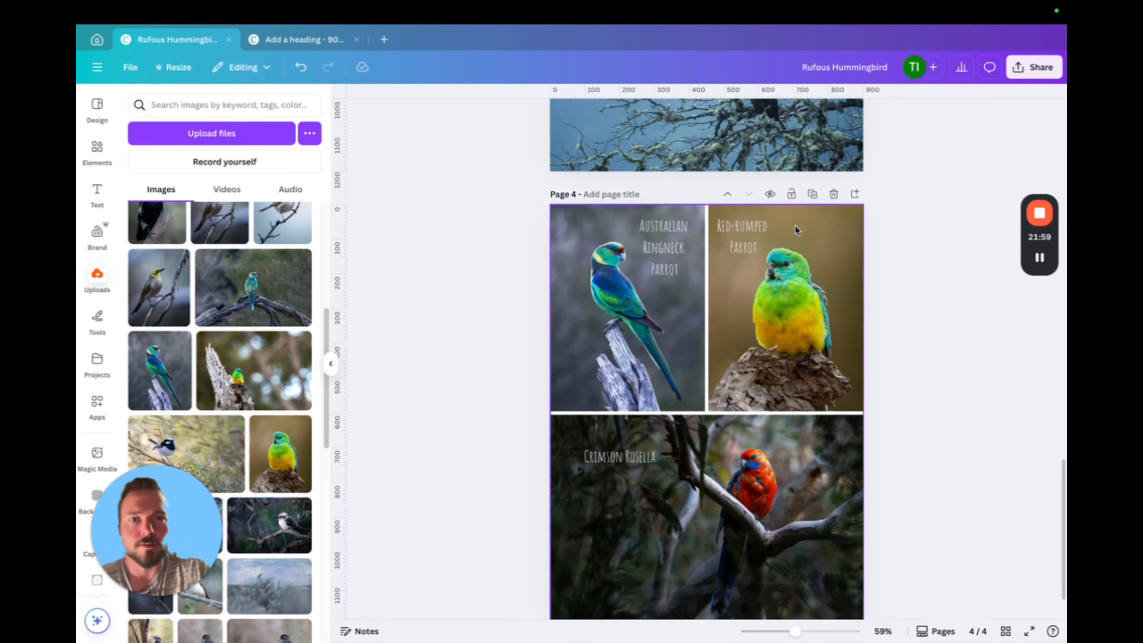
# Review all four pages of the design, from the hummingbird cover to the parrot grid on page 4
pyautogui.scroll(10, 783, 467)
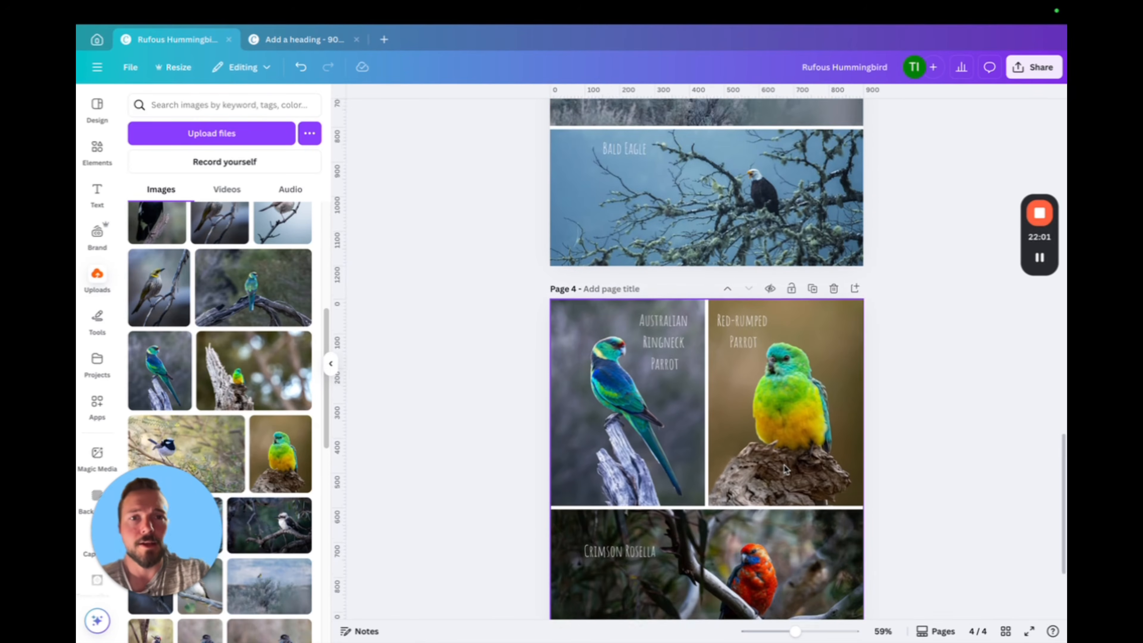
pyautogui.scroll(20, 782, 446)
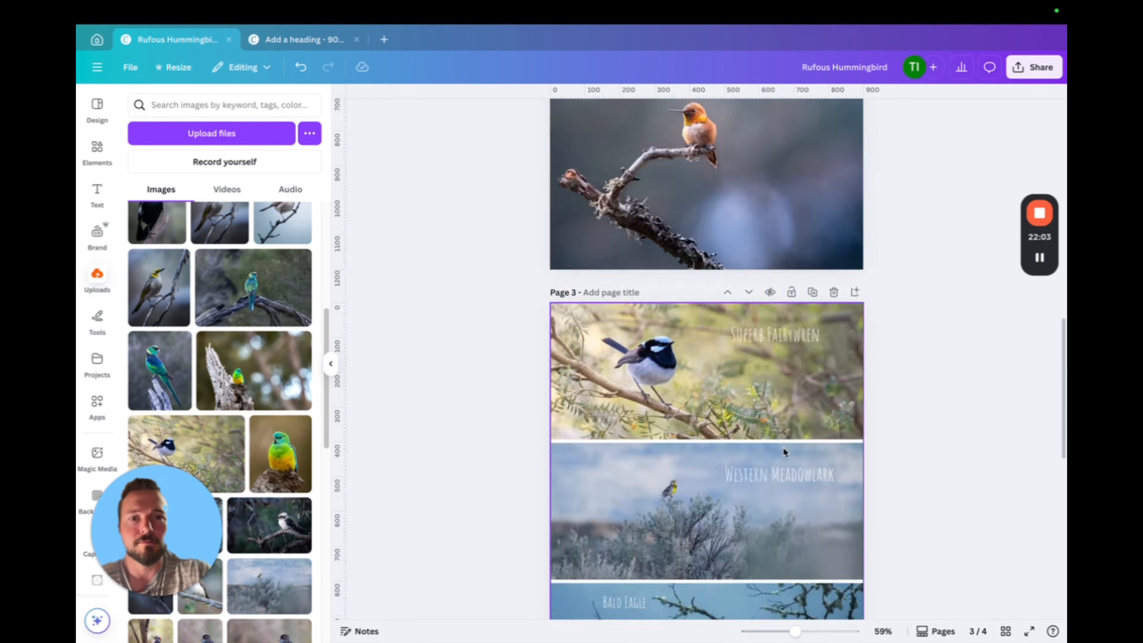
pyautogui.scroll(-20, 765, 357)
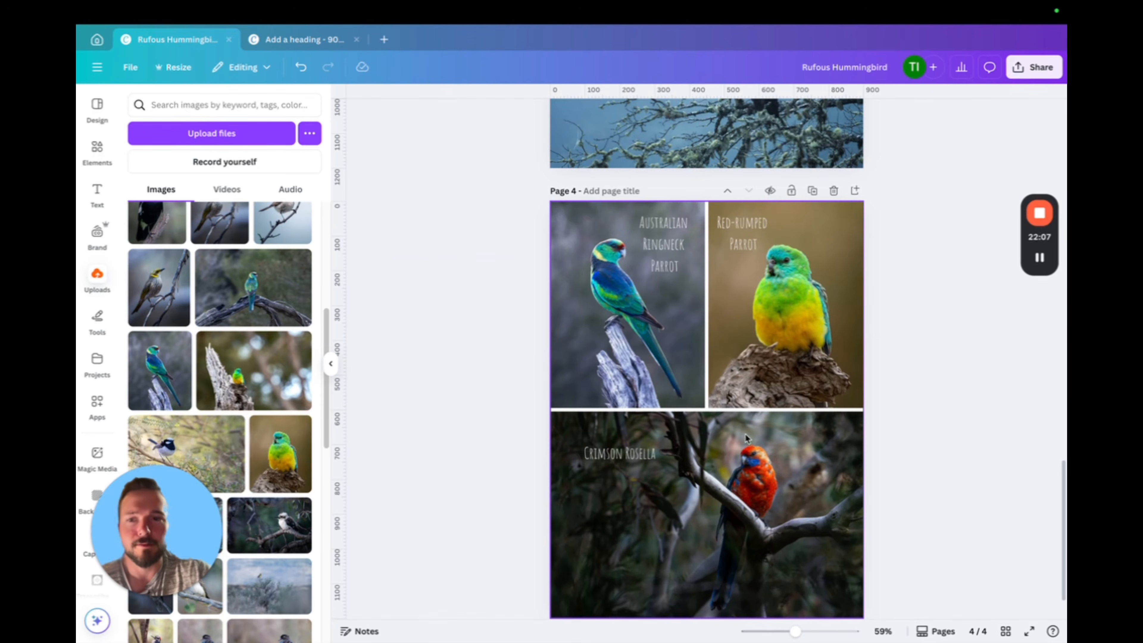
pyautogui.scroll(20, 765, 433)
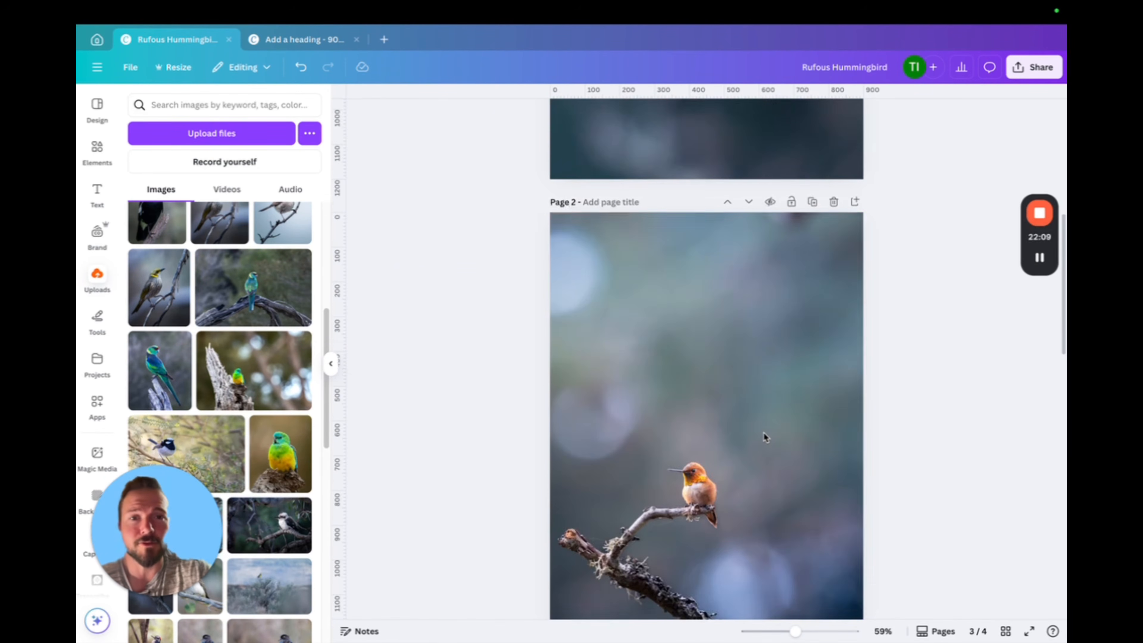
pyautogui.scroll(5, 681, 388)
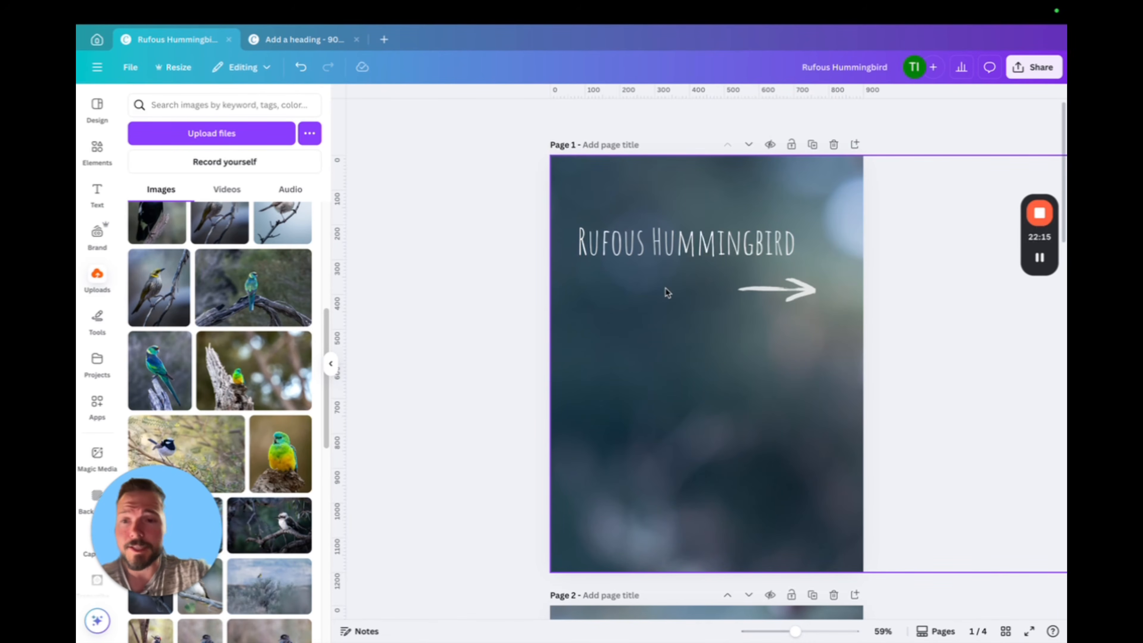
pyautogui.scroll(-20, 666, 293)
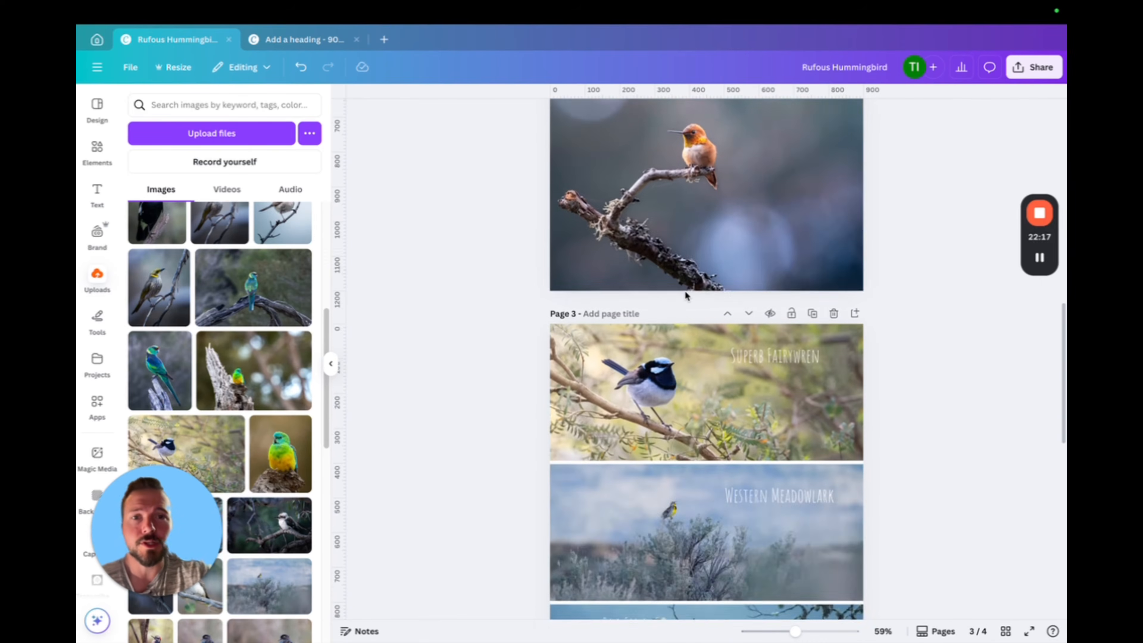
pyautogui.scroll(-4, 684, 294)
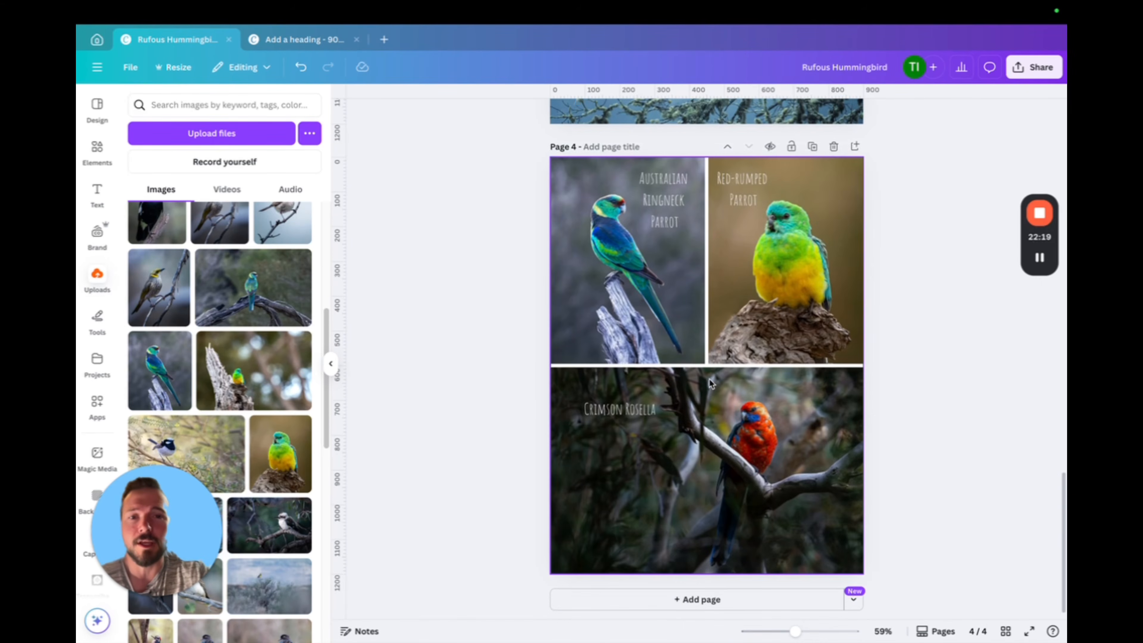
# Duplicate page 4 and delete the three-photo grid from the copy on page 5
pyautogui.scroll(20, 709, 379)
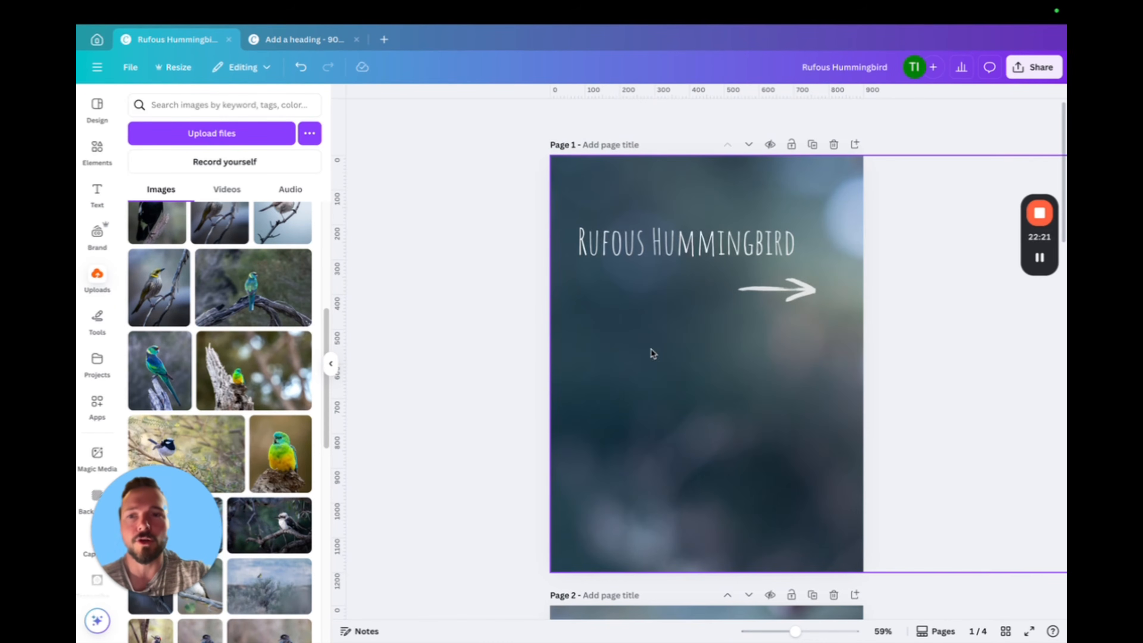
pyautogui.scroll(-20, 652, 353)
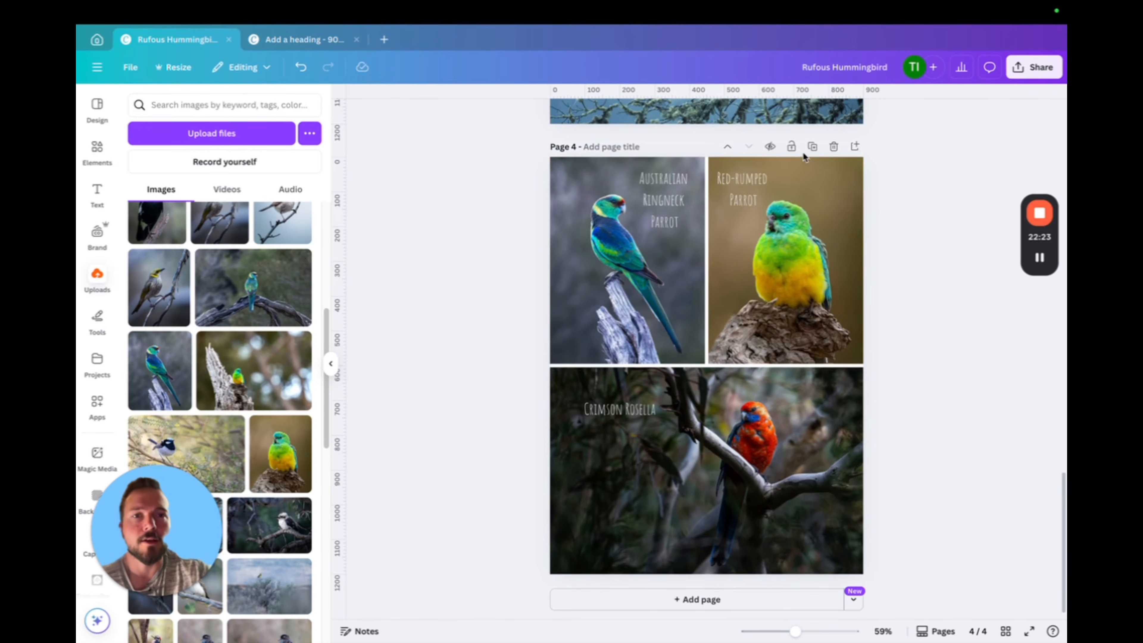
pyautogui.click(812, 146)
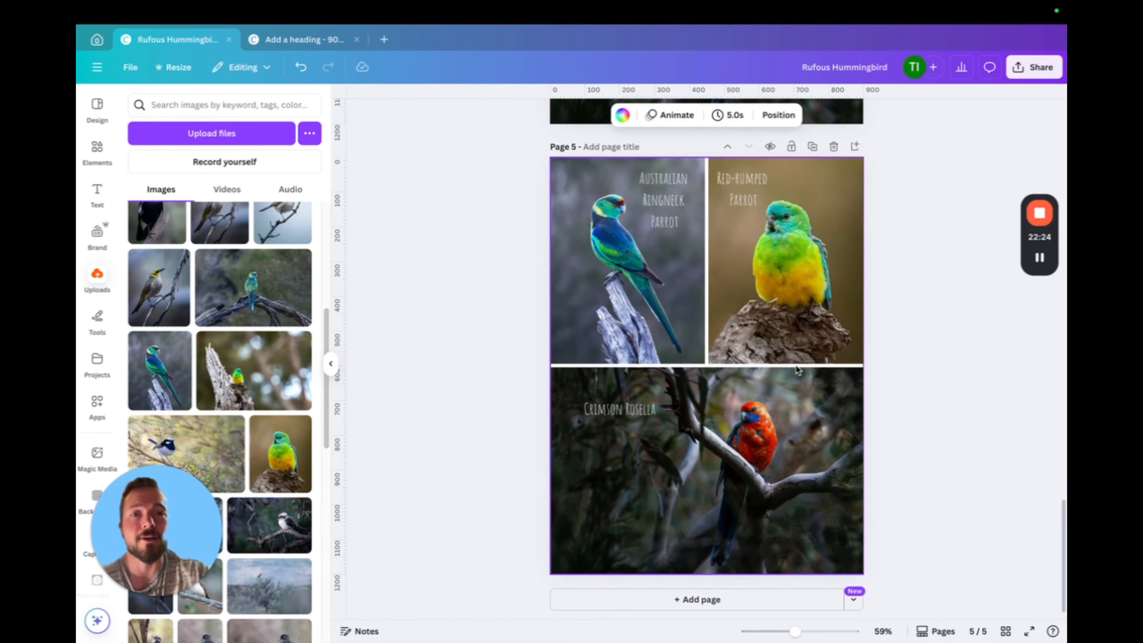
pyautogui.click(765, 302)
pyautogui.click(804, 132)
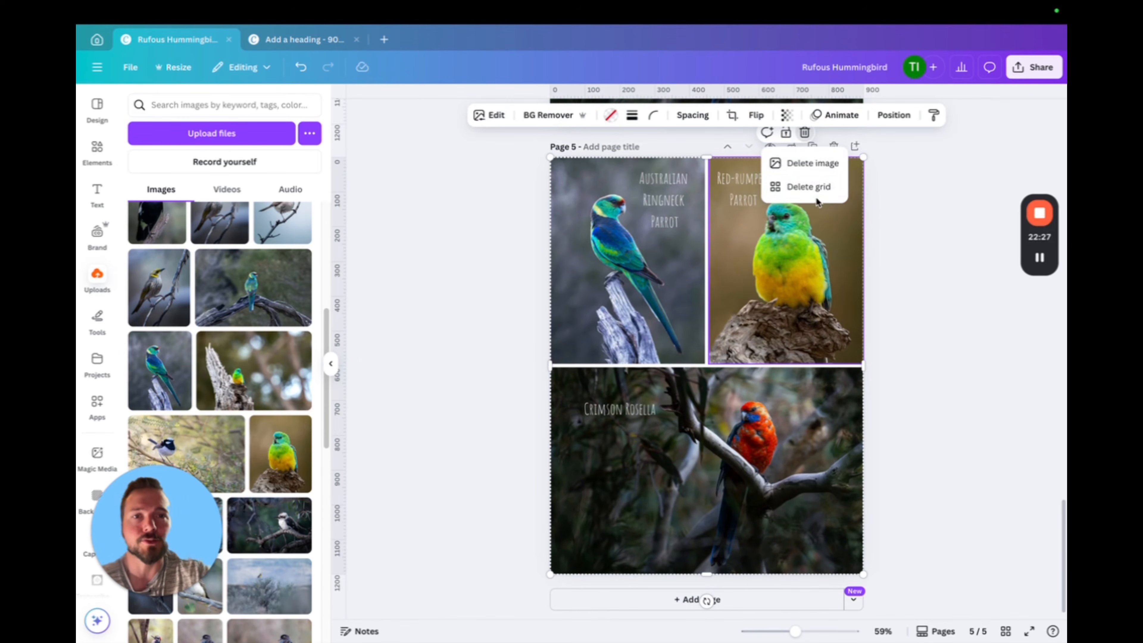
pyautogui.click(808, 186)
# Add the uploaded portrait of the yellow-headed bird to page 5 and delete the four leftover bird-name labels showing over it
pyautogui.click(160, 288)
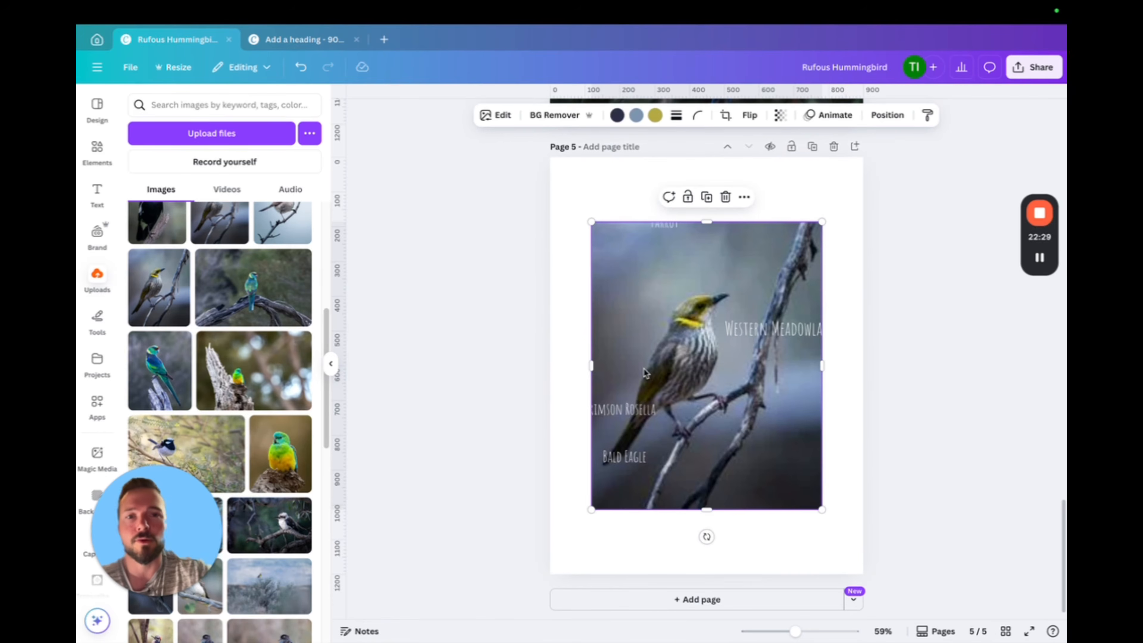
pyautogui.click(781, 337)
pyautogui.press('Delete')
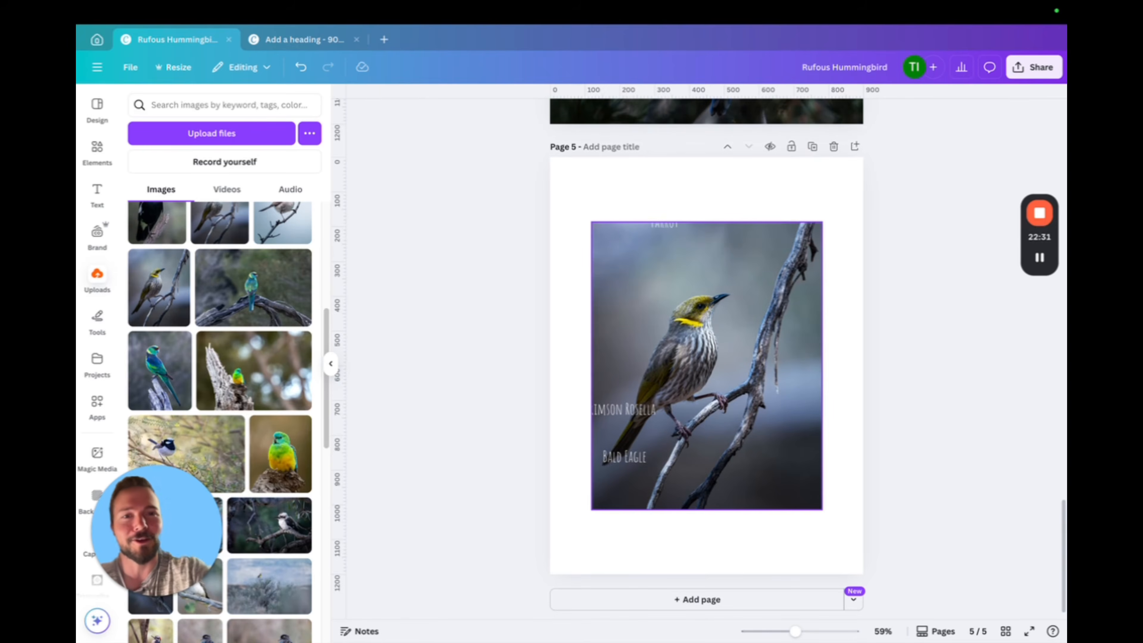
pyautogui.click(666, 235)
pyautogui.press('Delete')
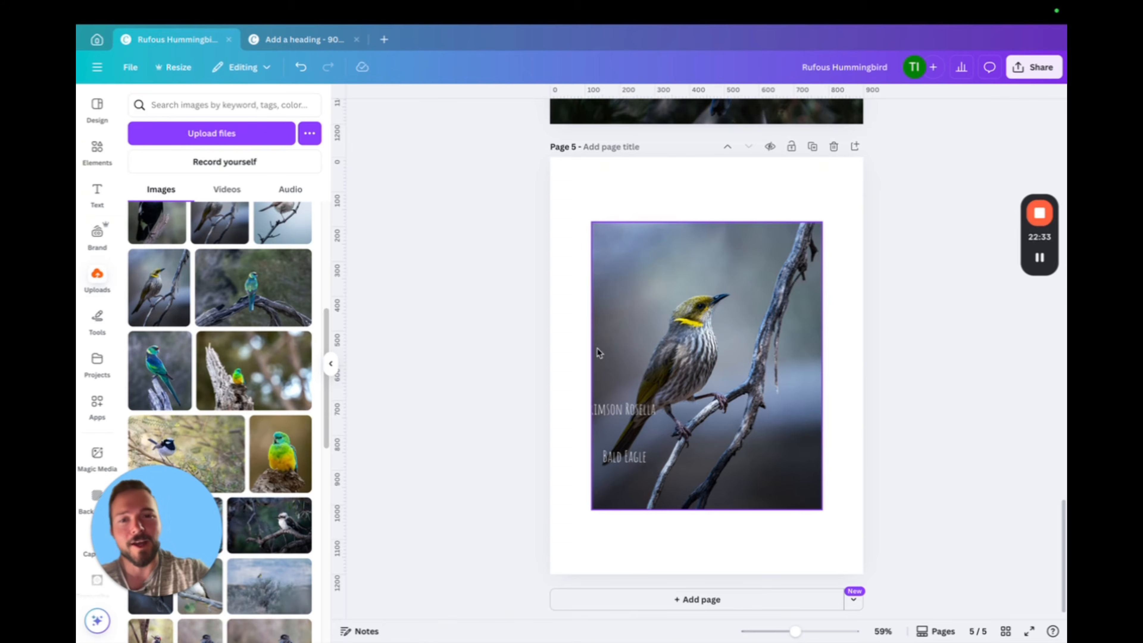
pyautogui.click(623, 407)
pyautogui.press('Delete')
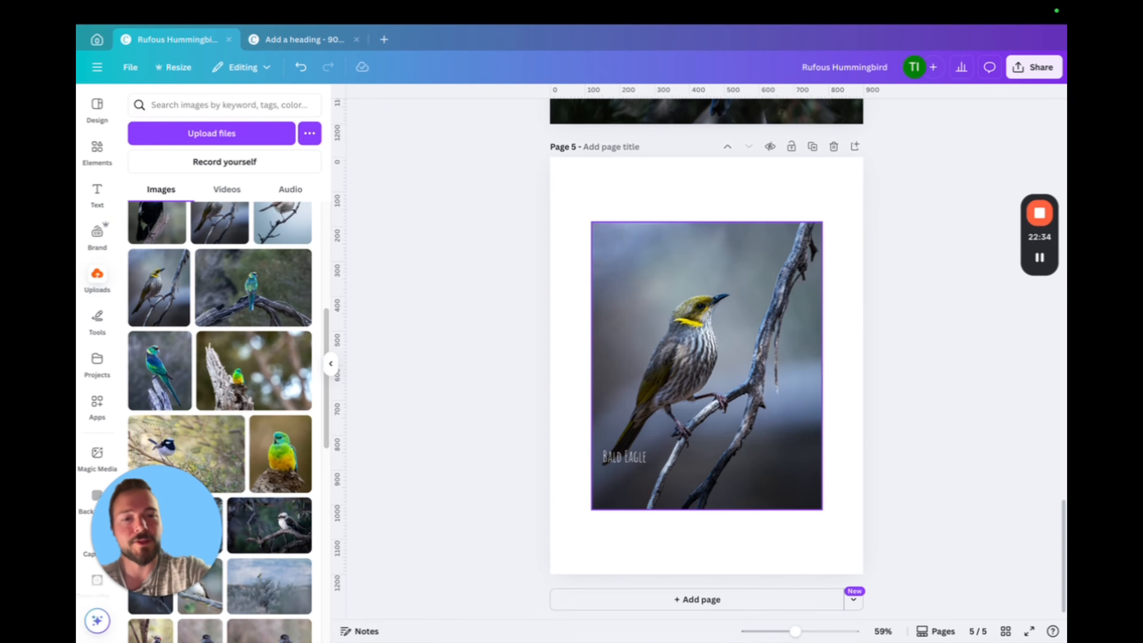
pyautogui.click(632, 460)
pyautogui.press('Delete')
# Align the bird photo with page 5's lower-right corner and enlarge it to 900 × 1,125 px
pyautogui.moveTo(700, 360); pyautogui.dragTo(740, 424)
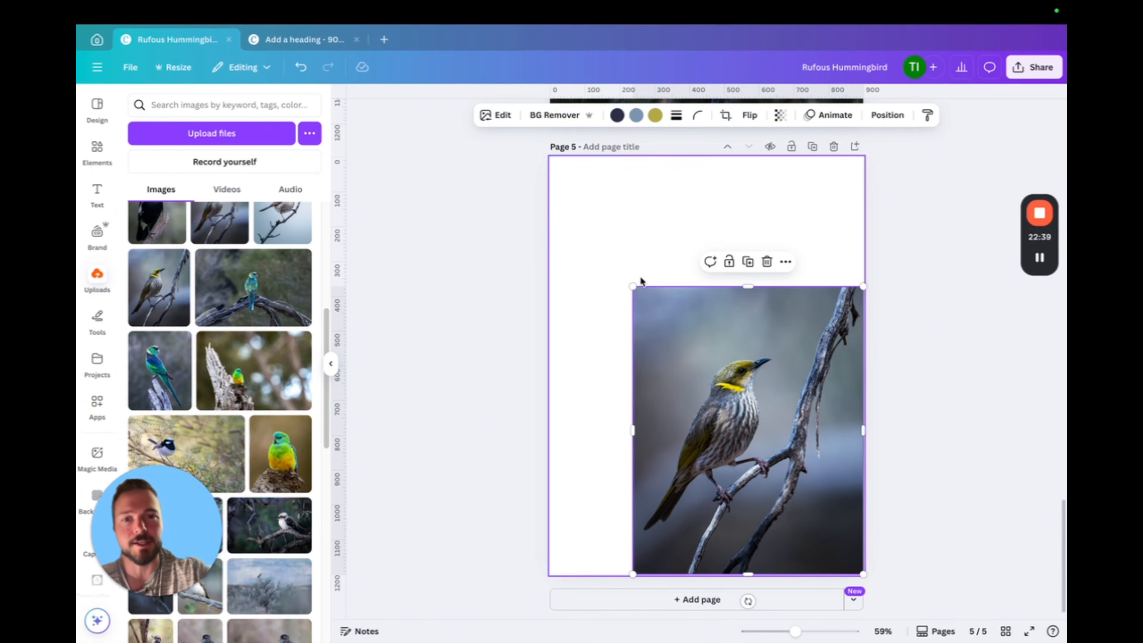
pyautogui.moveTo(633, 286); pyautogui.dragTo(515, 209)
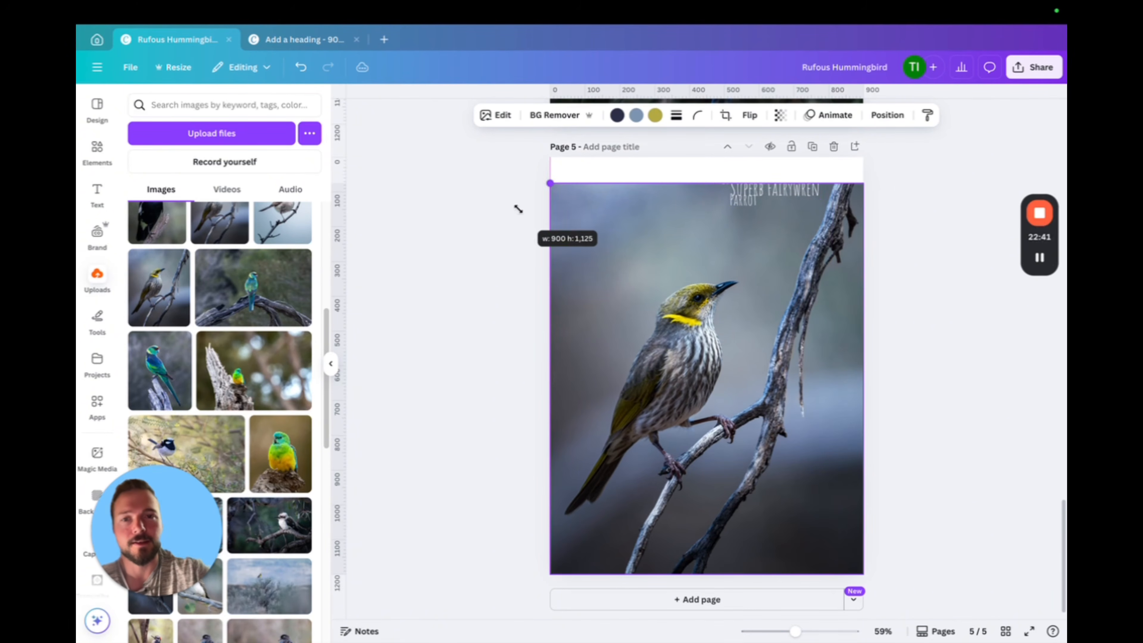
# Delete the Superb Fairywren label, the Red-rumped Parrot label and the bird photo from page 5
pyautogui.click(786, 199)
pyautogui.press('Delete')
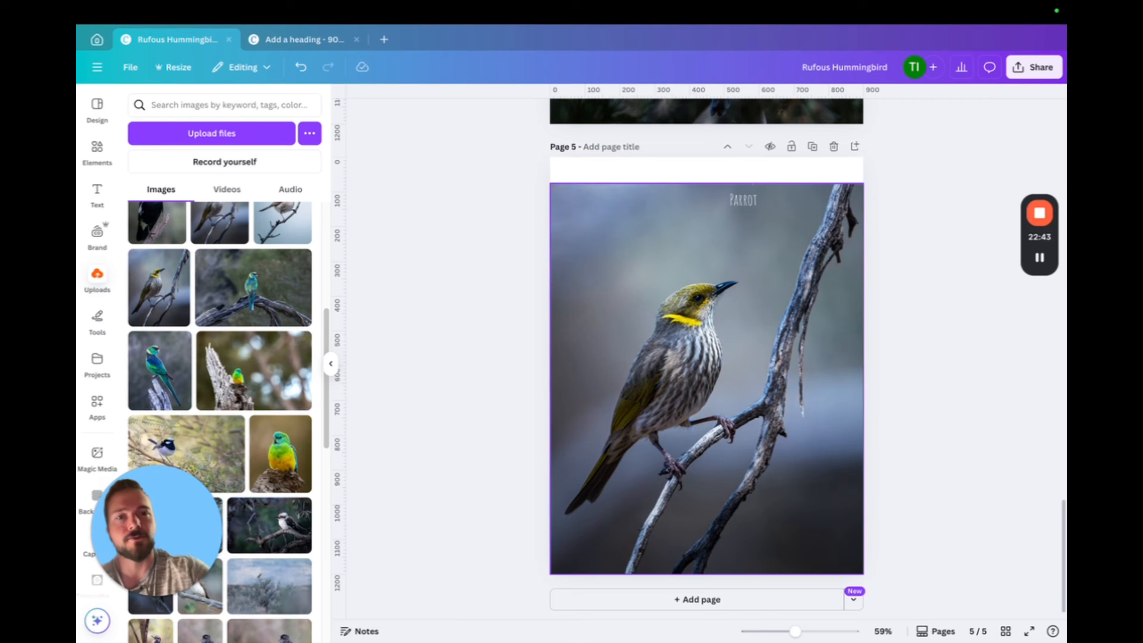
pyautogui.click(740, 206)
pyautogui.press('Delete')
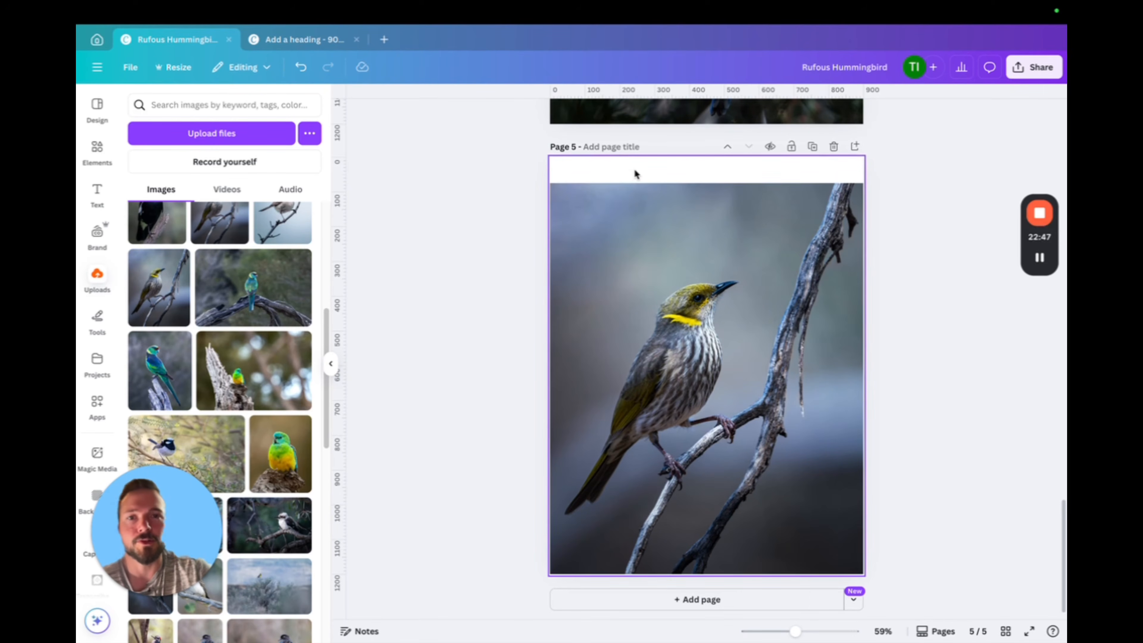
pyautogui.click(744, 383)
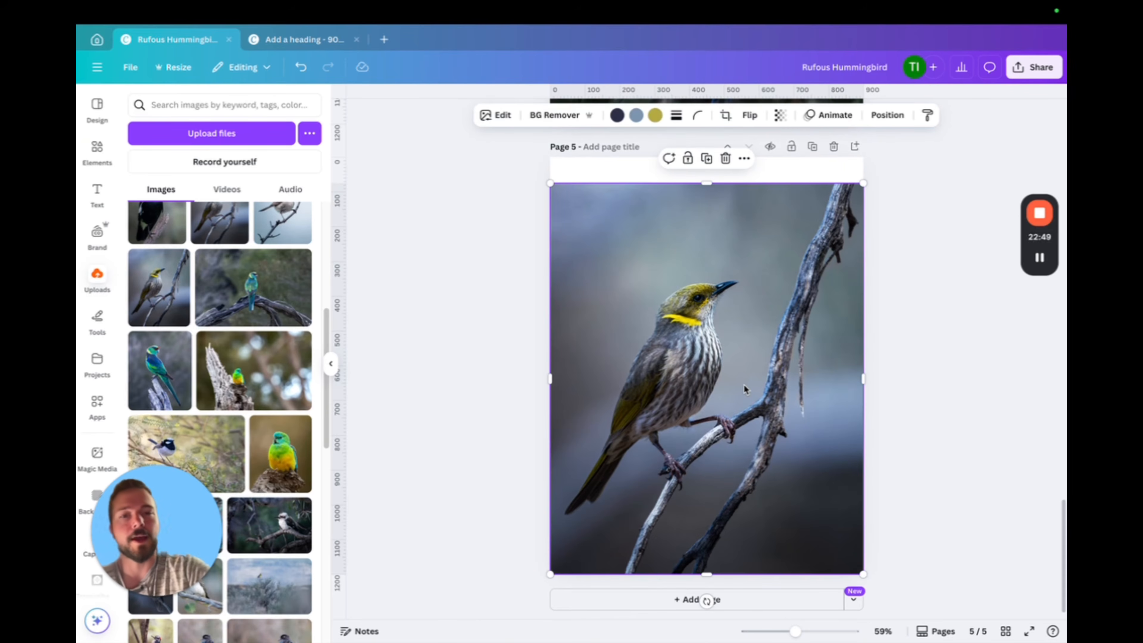
pyautogui.press('Delete')
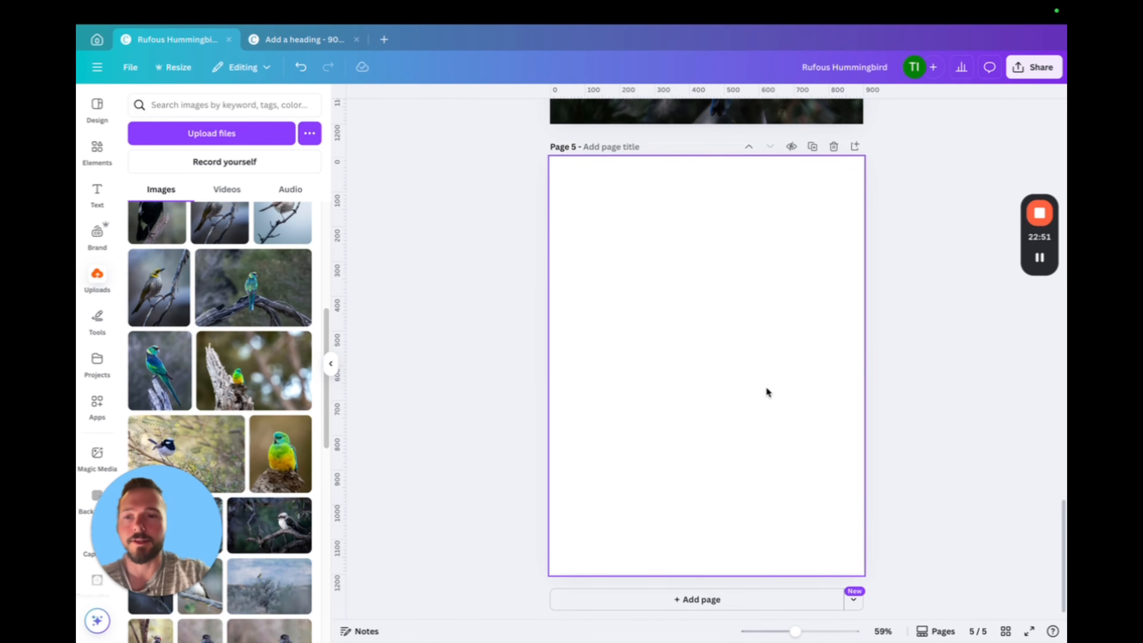
# Create a new blank Instagram Post (4:5) design of 1080 × 1350 px
pyautogui.scroll(20, 869, 356)
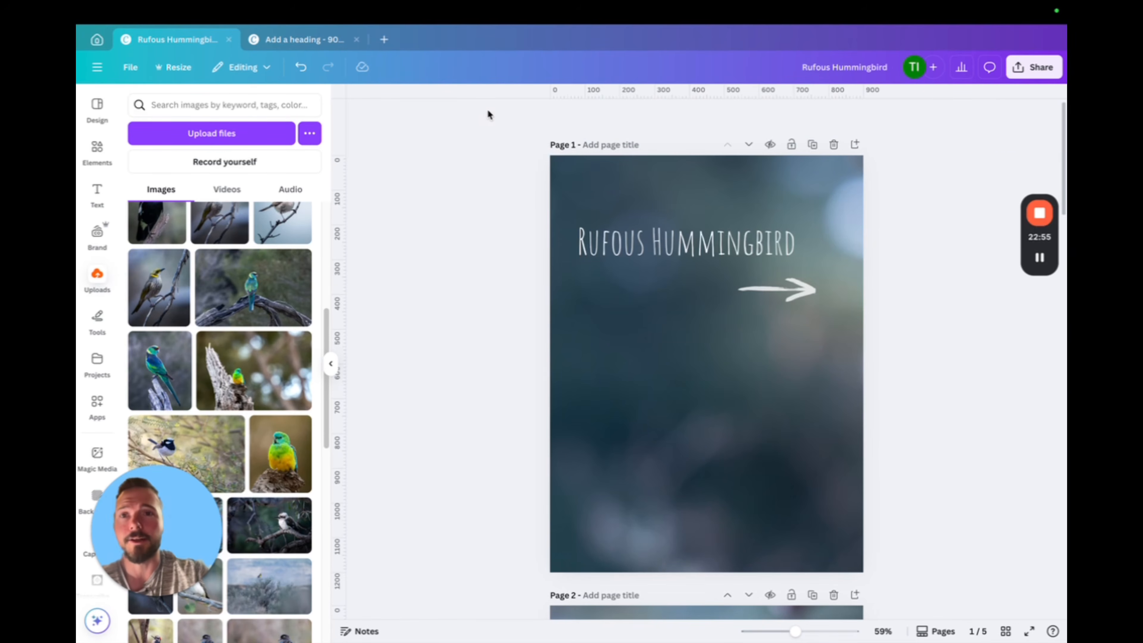
pyautogui.click(384, 41)
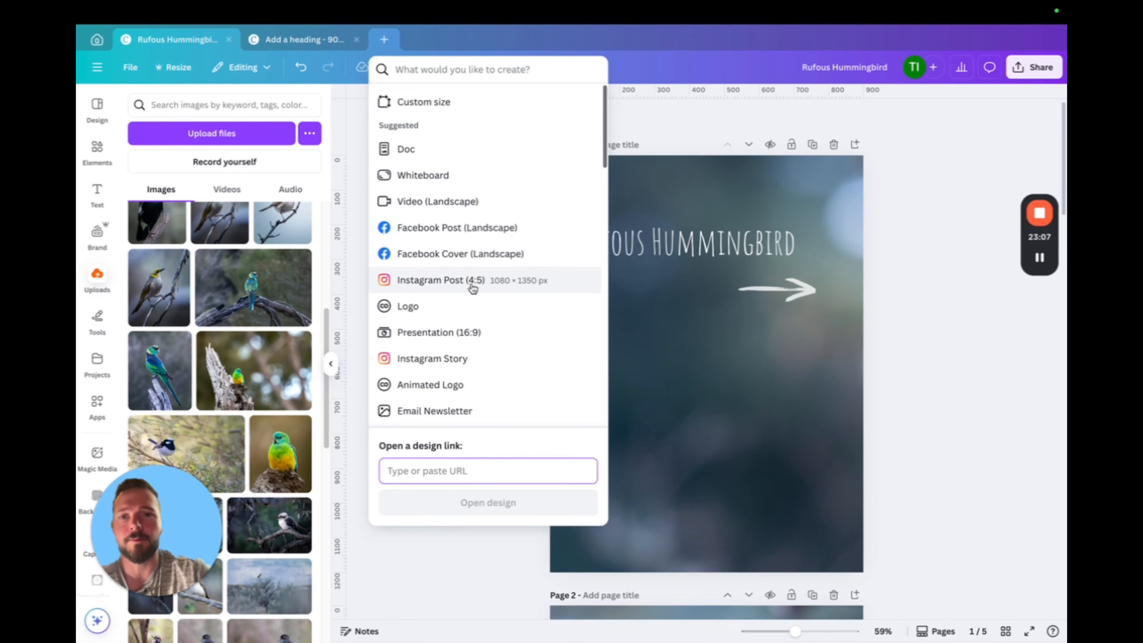
pyautogui.click(439, 283)
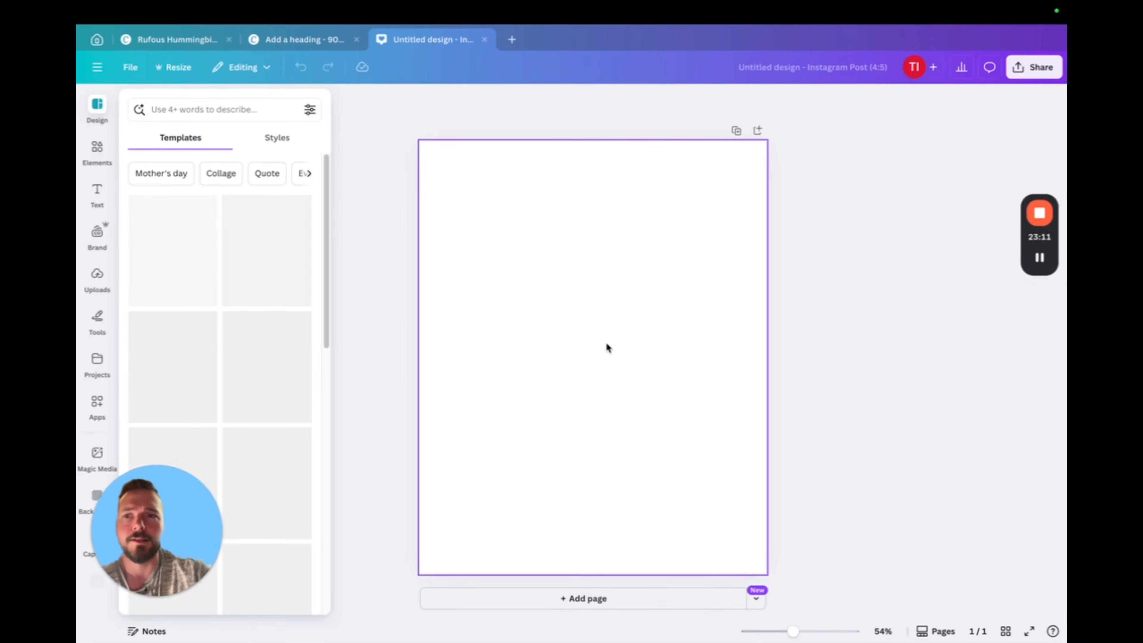
# Add the uploaded portrait of the duck on a mossy branch and enlarge it to fill the whole page
pyautogui.click(98, 277)
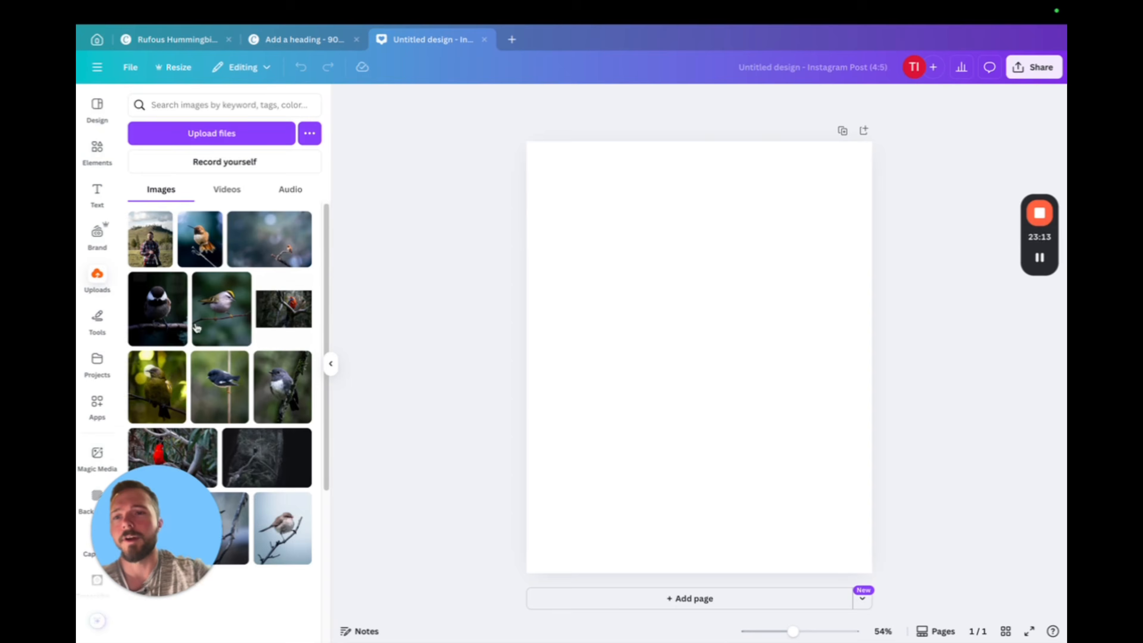
pyautogui.scroll(-10, 251, 354)
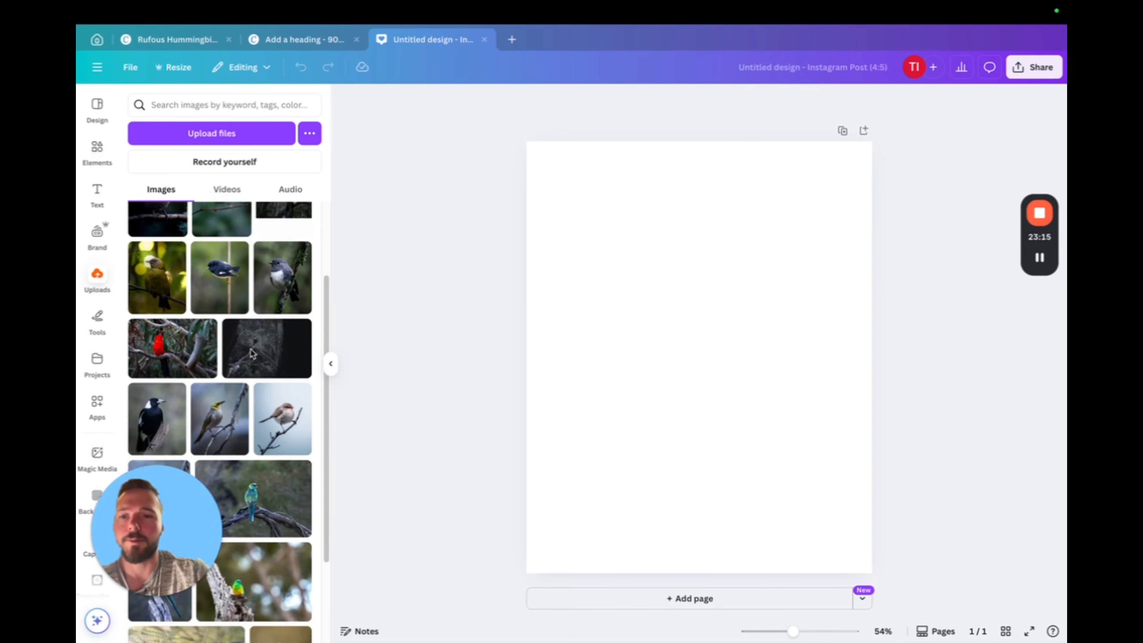
pyautogui.scroll(-3, 250, 355)
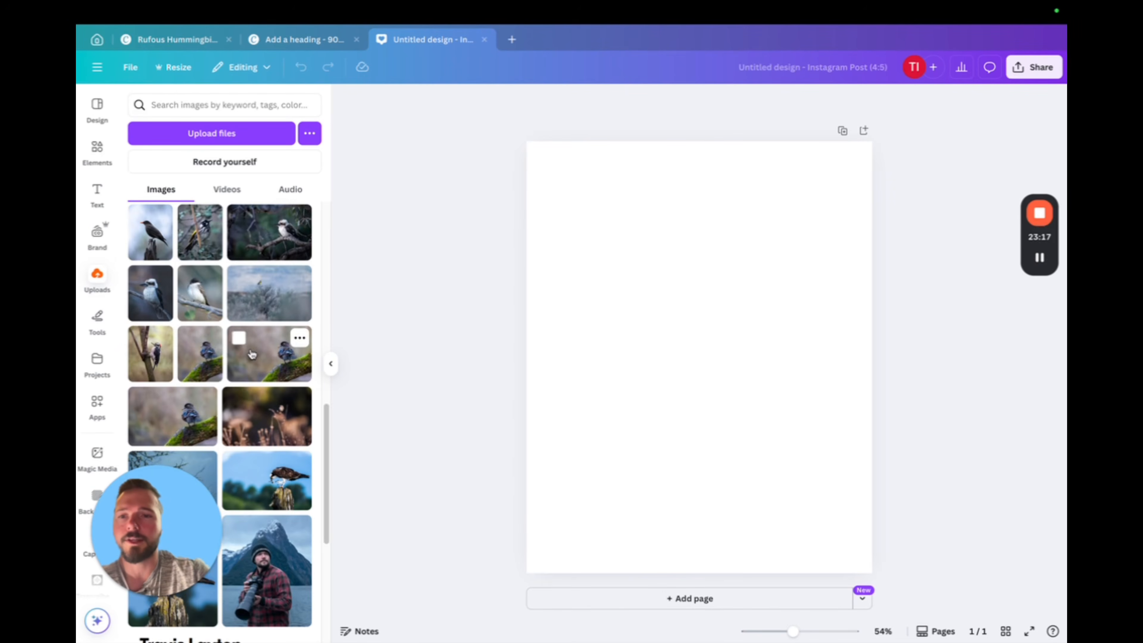
pyautogui.click(202, 368)
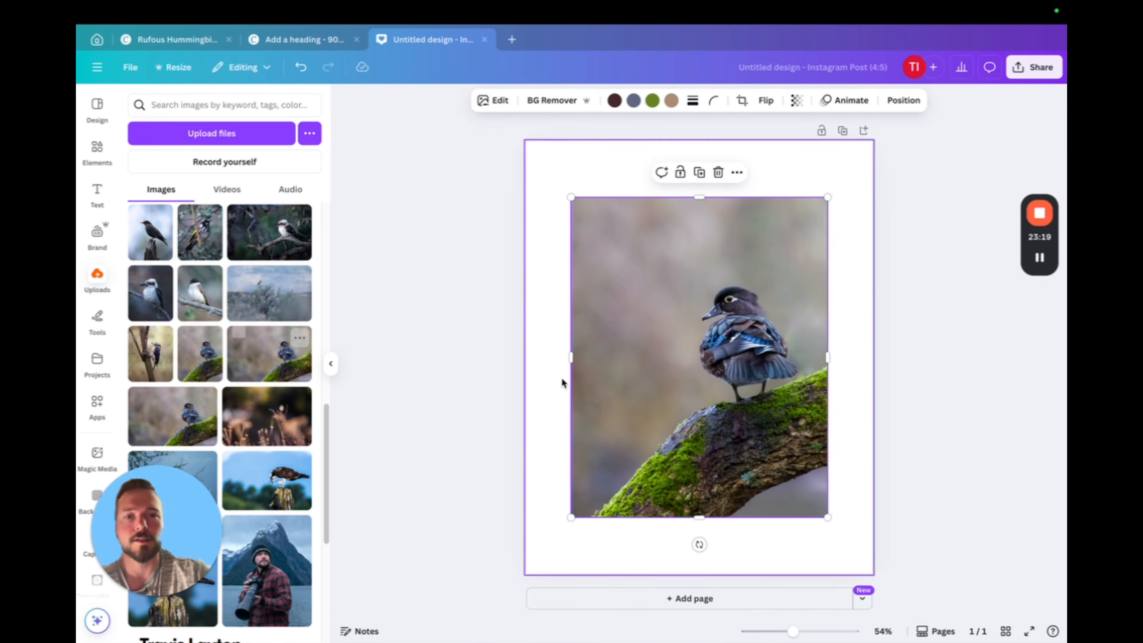
pyautogui.moveTo(698, 390); pyautogui.dragTo(742, 446)
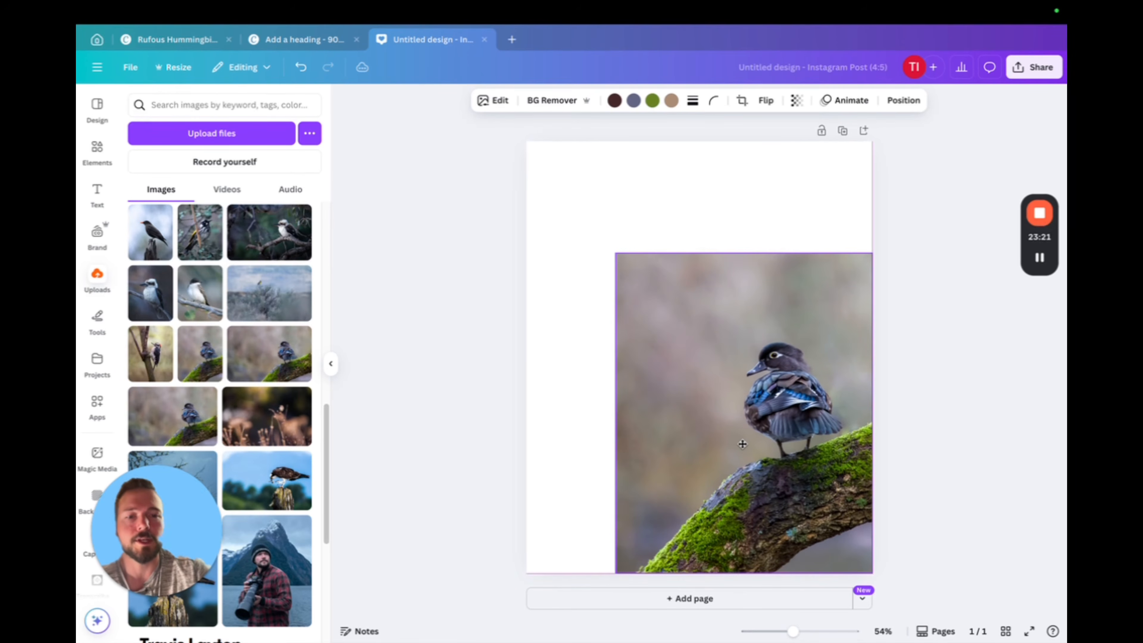
pyautogui.moveTo(614, 253); pyautogui.dragTo(502, 163)
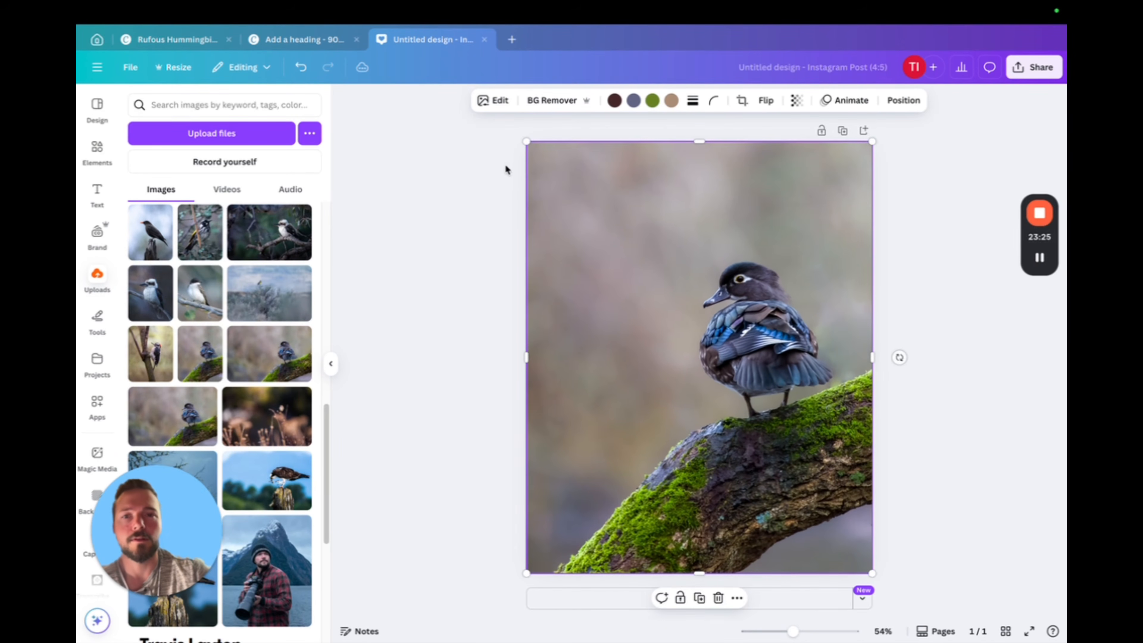
pyautogui.click(984, 282)
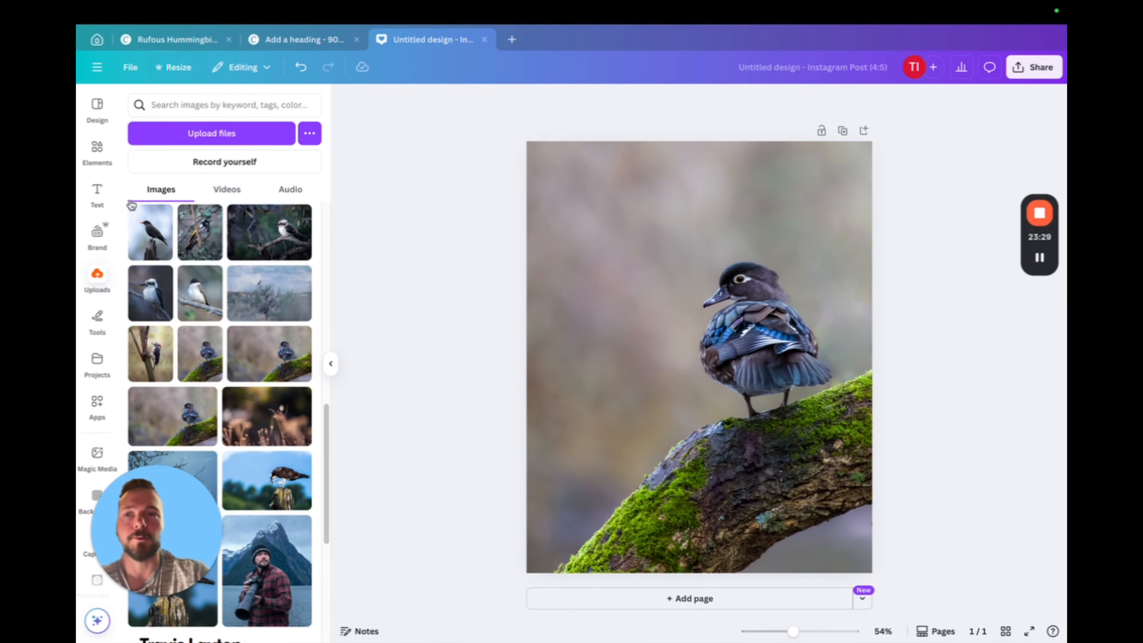
# Add a text box over the duck photo and set its font to Amatic SC
pyautogui.click(99, 191)
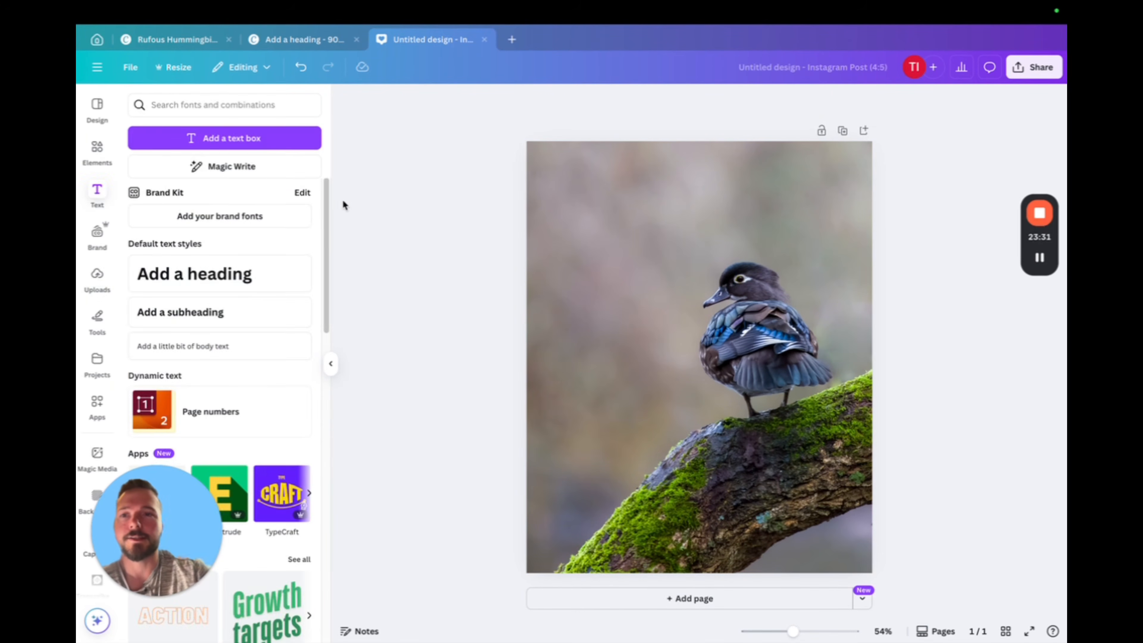
pyautogui.click(225, 138)
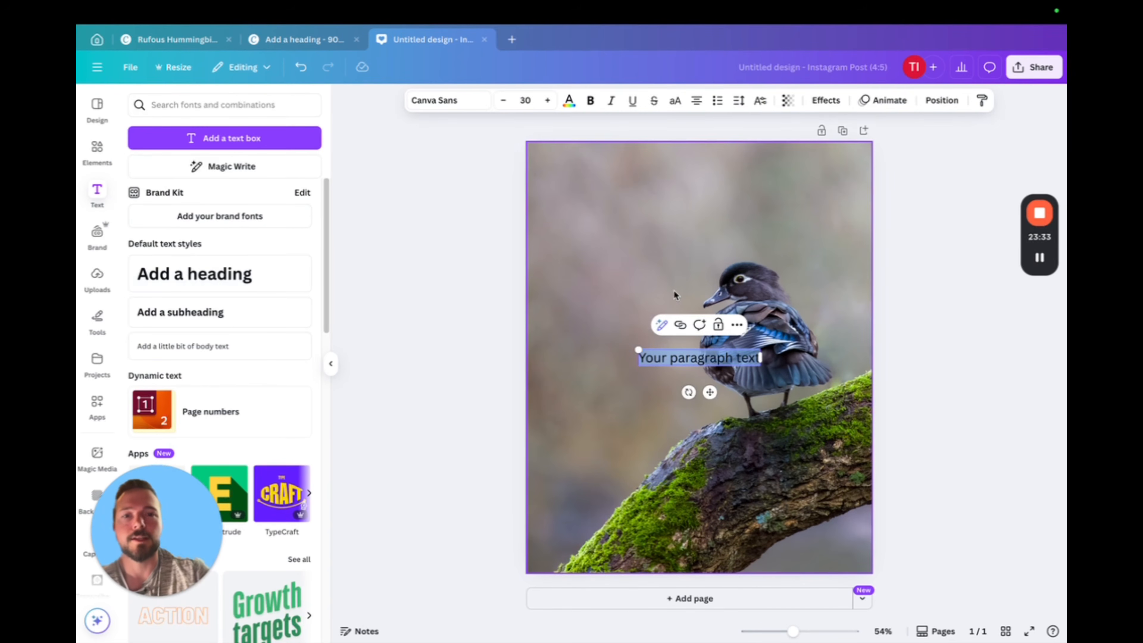
pyautogui.click(459, 101)
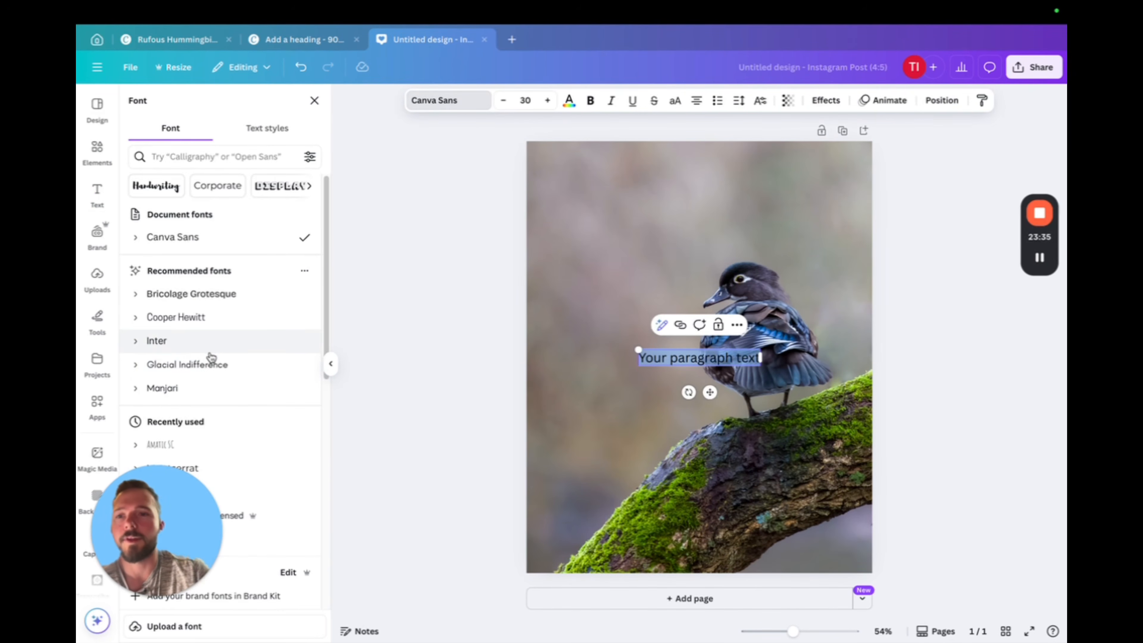
pyautogui.click(186, 445)
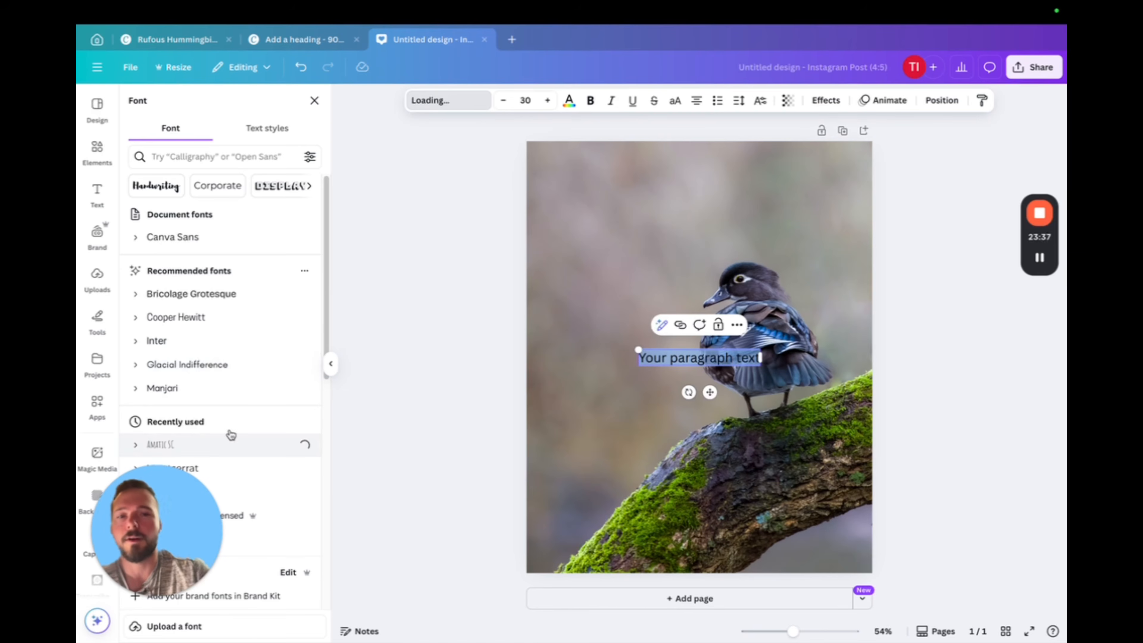
# Replace the placeholder text over the duck photo with "Birds of the world on sticks!", breaking the line before "on sticks!"
pyautogui.press('BackSpace')
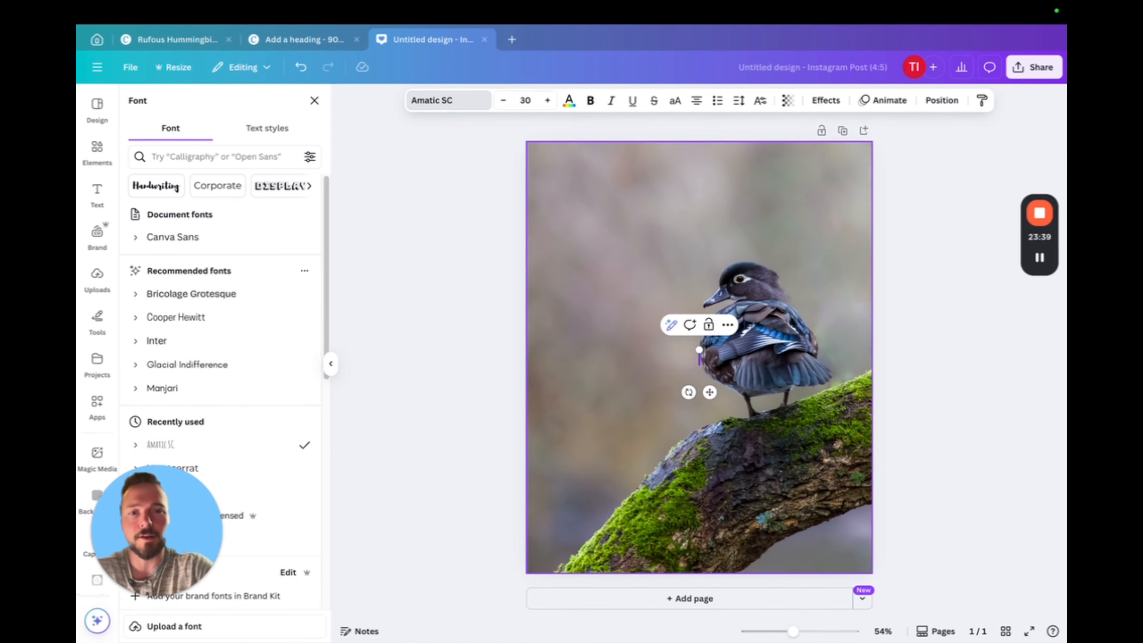
pyautogui.write('bird')
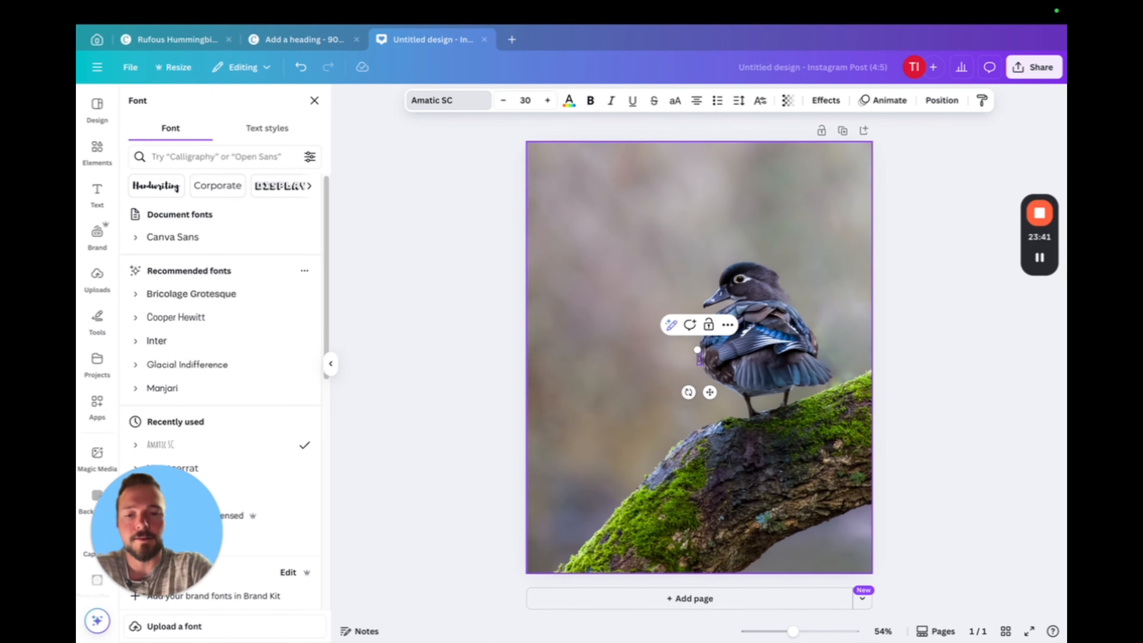
pyautogui.press('BackSpace')
pyautogui.press('BackSpace')
pyautogui.press('BackSpace')
pyautogui.press('BackSpace')
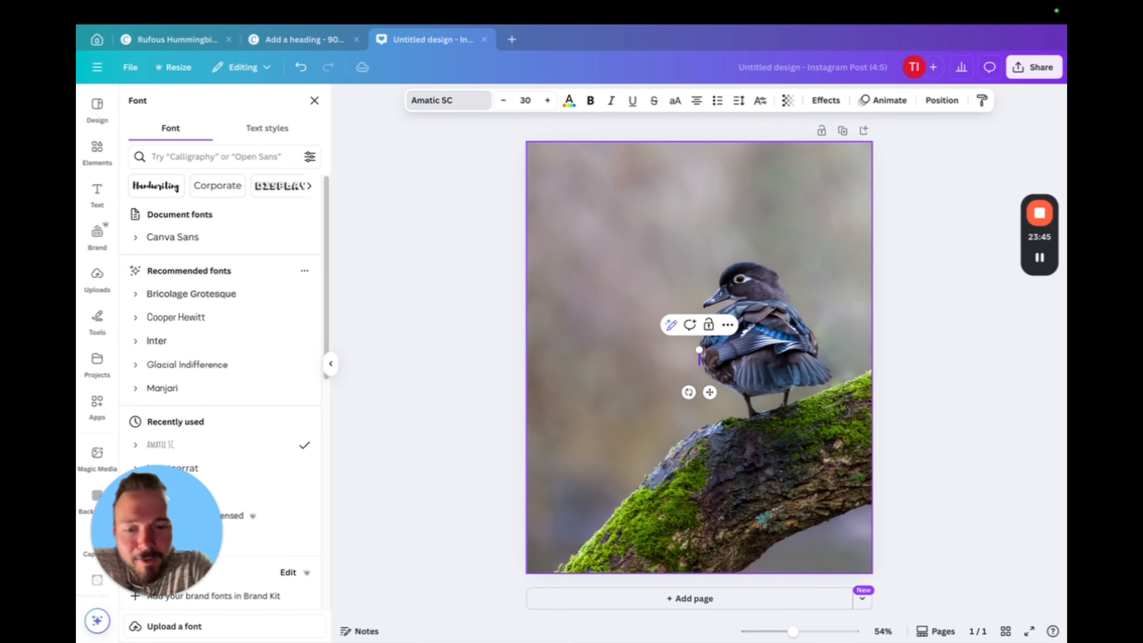
pyautogui.write('birds of the pnw')
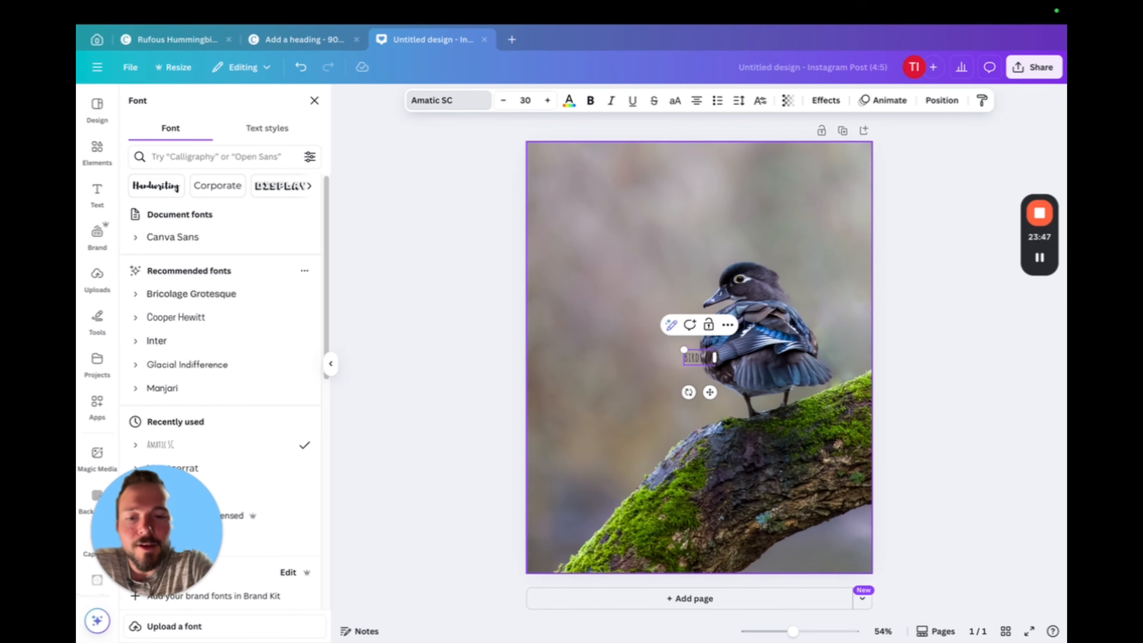
pyautogui.write('cific')
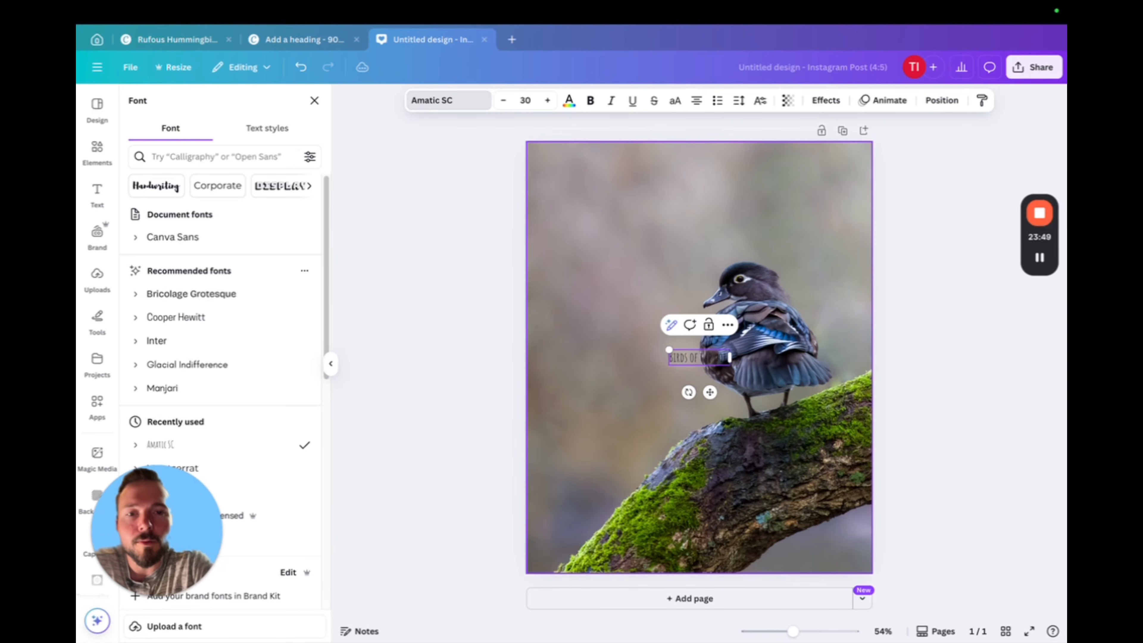
pyautogui.press('Return')
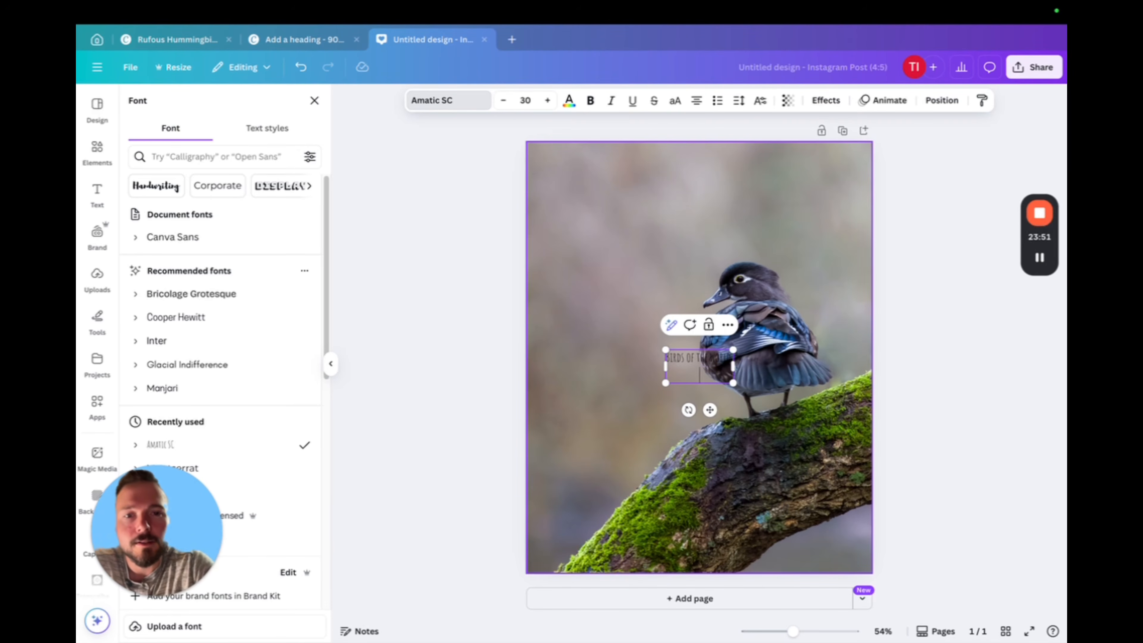
pyautogui.write('on sti')
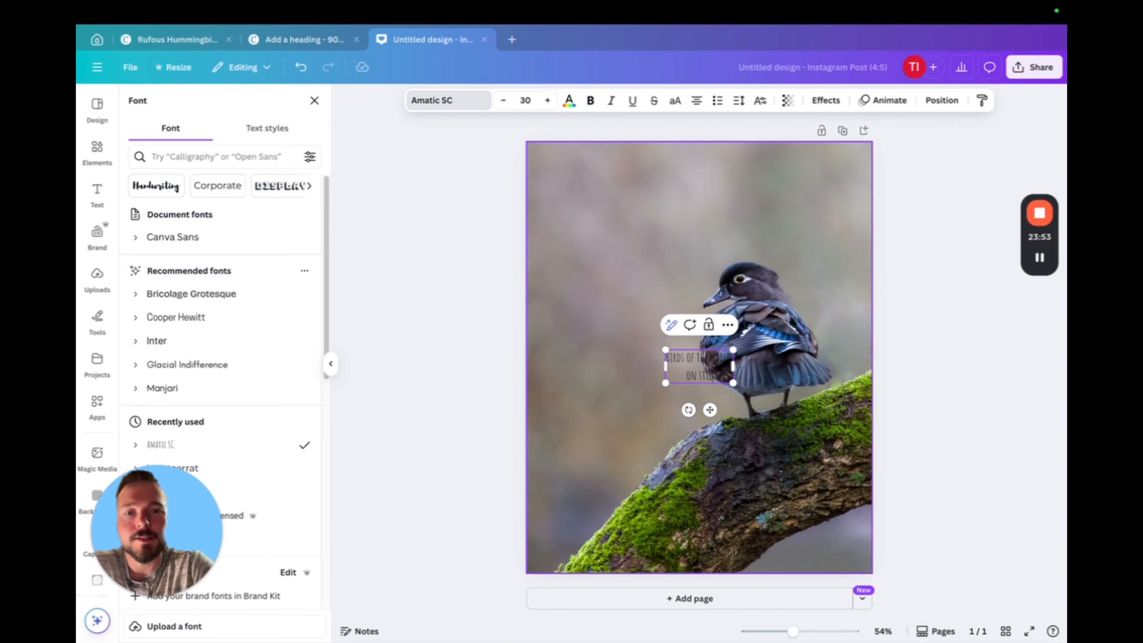
pyautogui.write('cks')
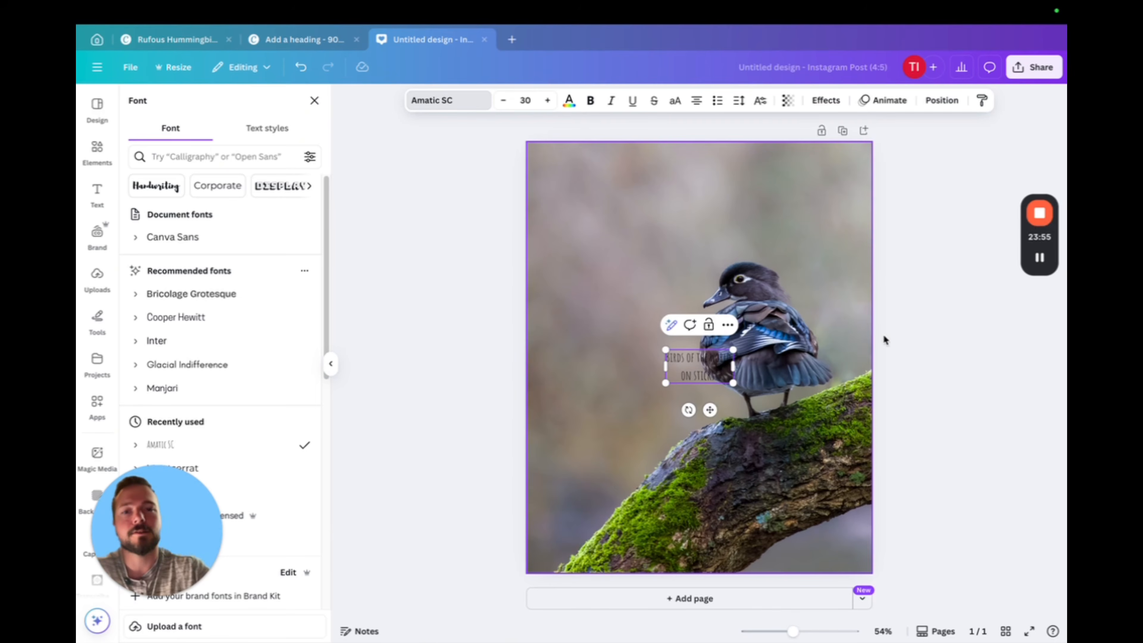
pyautogui.press('Escape')
# Enlarge the title to font size 108 and move it above the duck into the photo's upper-left area
pyautogui.moveTo(710, 410); pyautogui.dragTo(807, 333)
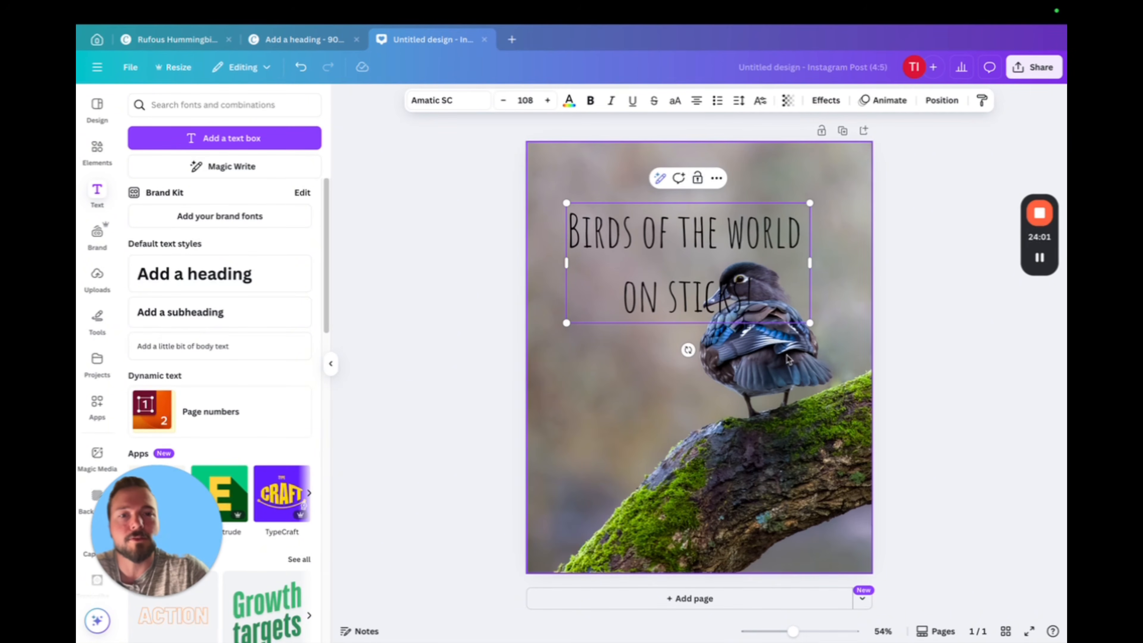
pyautogui.click(931, 333)
pyautogui.click(712, 256)
pyautogui.moveTo(704, 237); pyautogui.dragTo(673, 186)
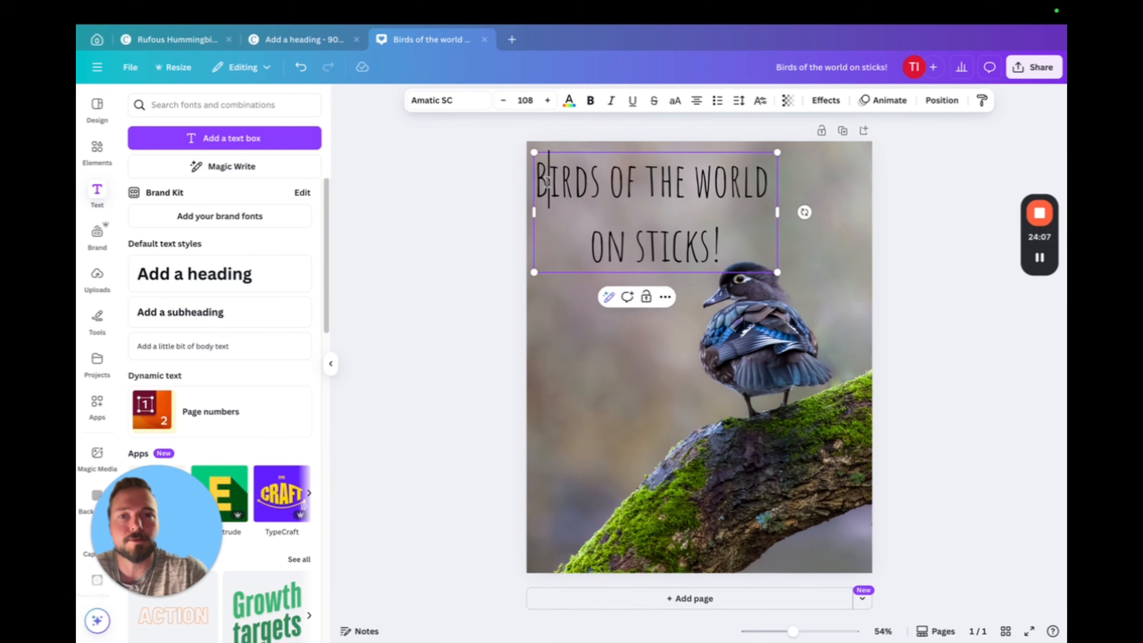
# Select both lines of the title text and set their color to white
pyautogui.doubleClick(546, 182)
pyautogui.tripleClick(547, 182)
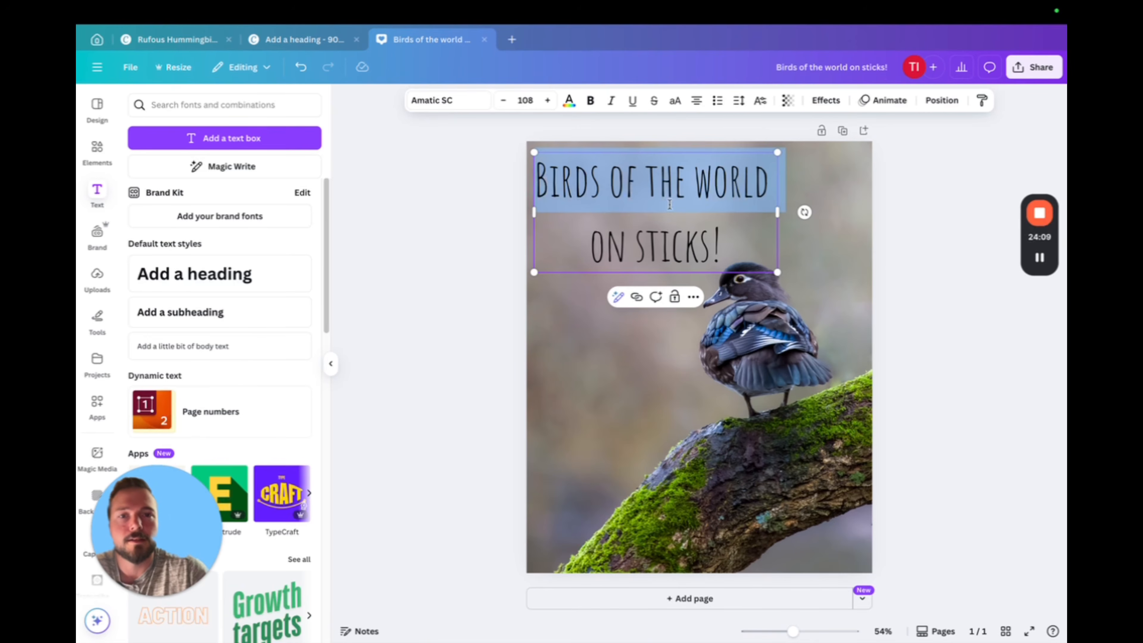
pyautogui.click(728, 185)
pyautogui.moveTo(535, 182); pyautogui.dragTo(738, 252)
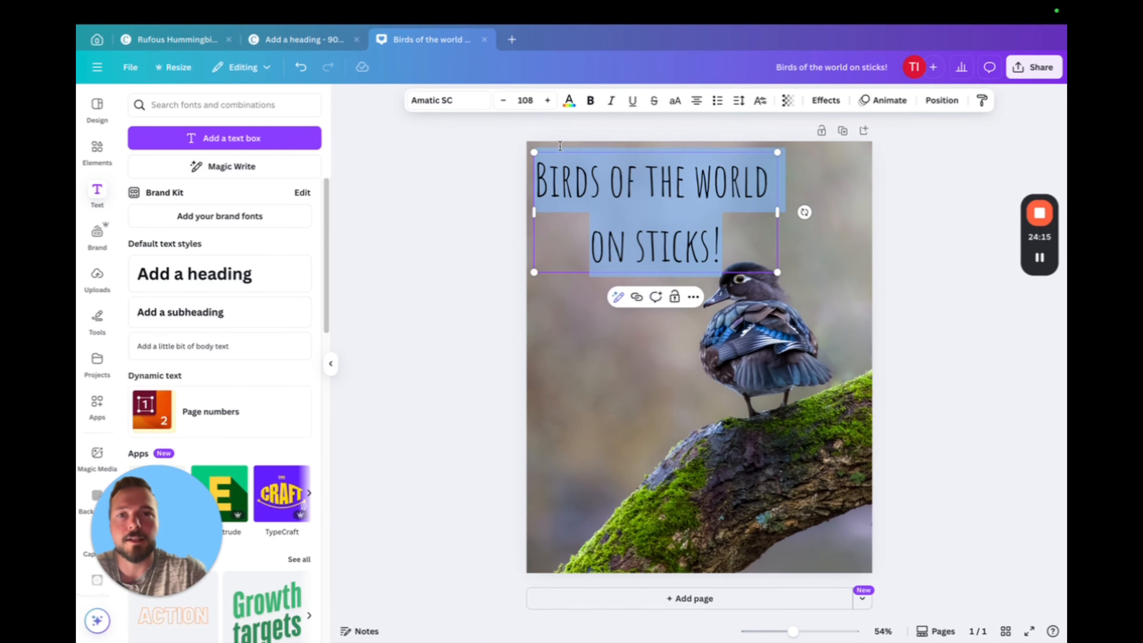
pyautogui.click(570, 102)
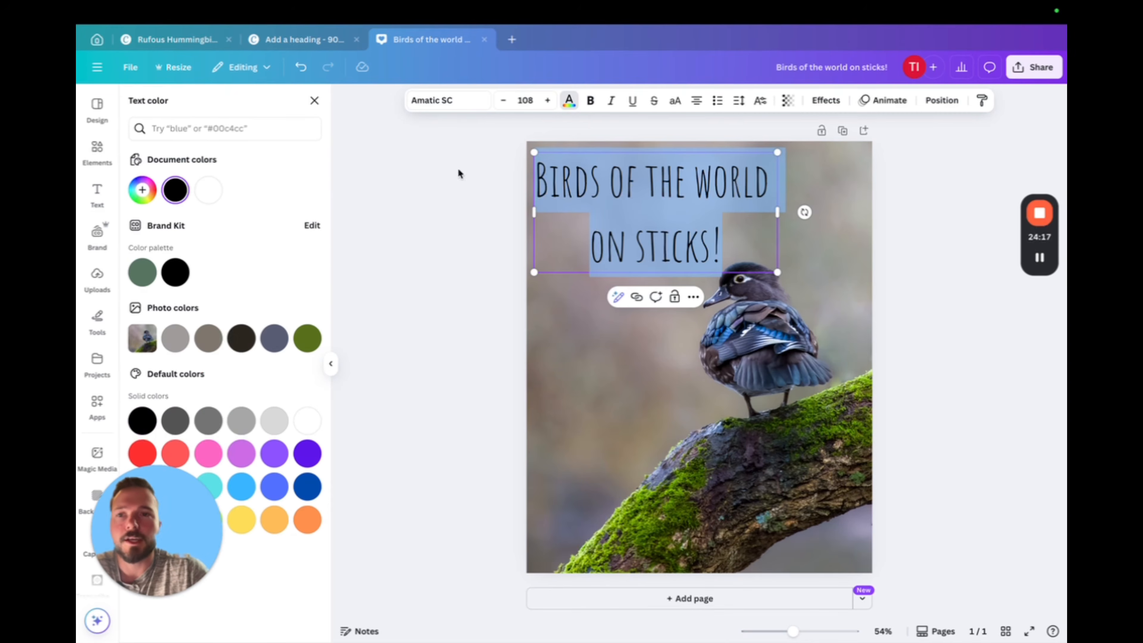
pyautogui.click(211, 193)
pyautogui.click(1002, 280)
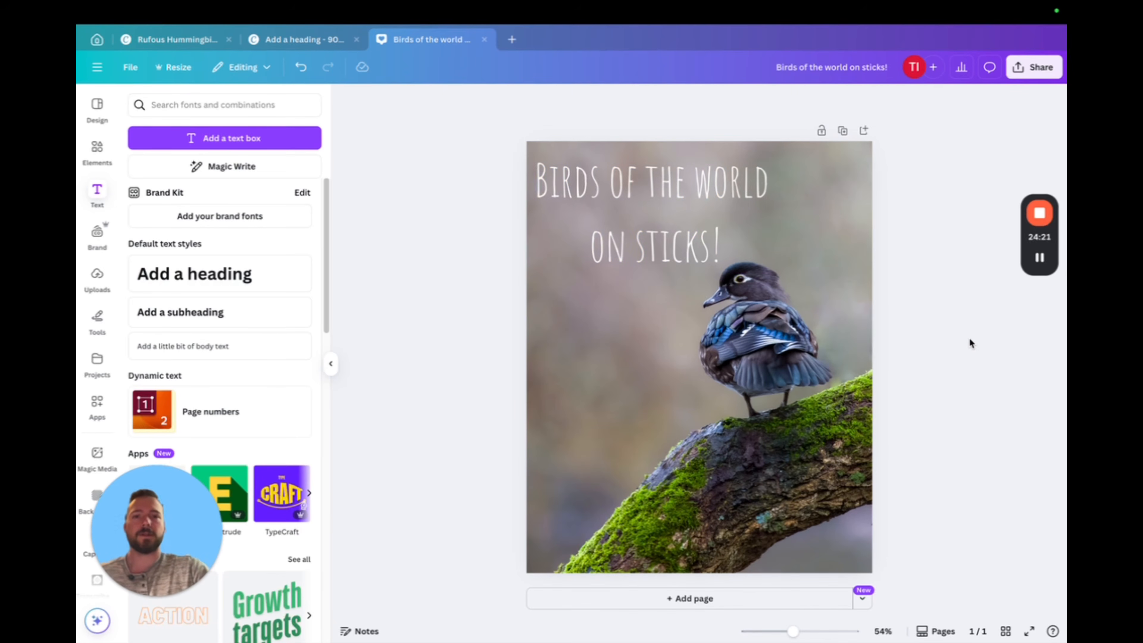
# Shrink the title to font size 97 and shift it slightly up and right, clear of the duck's head
pyautogui.click(718, 239)
pyautogui.moveTo(775, 155); pyautogui.dragTo(752, 166)
pyautogui.click(930, 287)
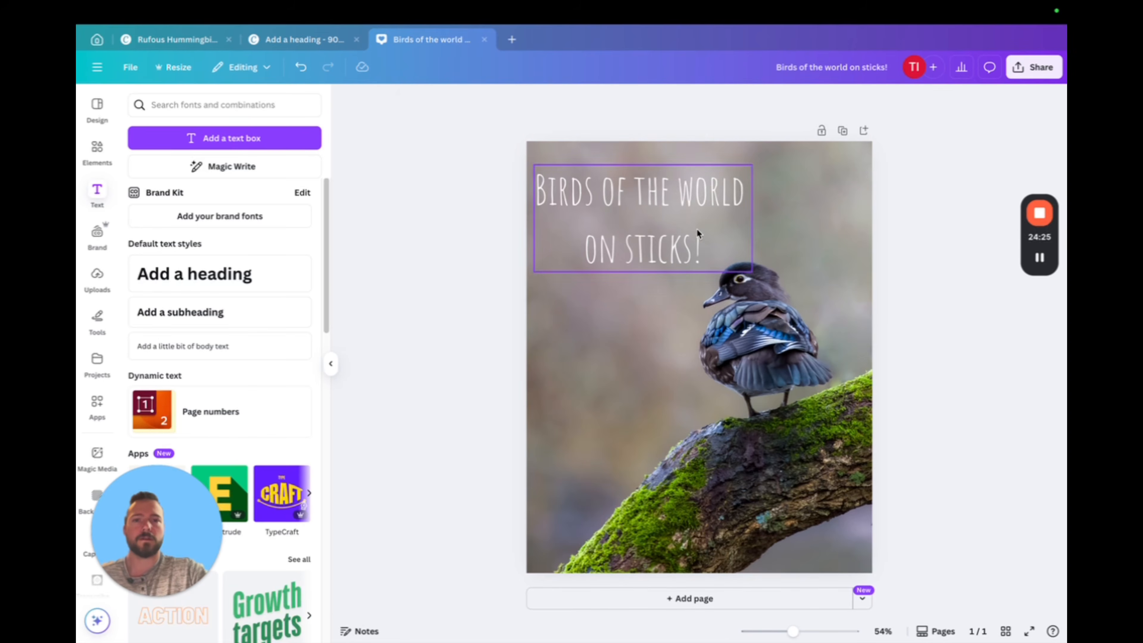
pyautogui.moveTo(680, 217); pyautogui.dragTo(685, 207)
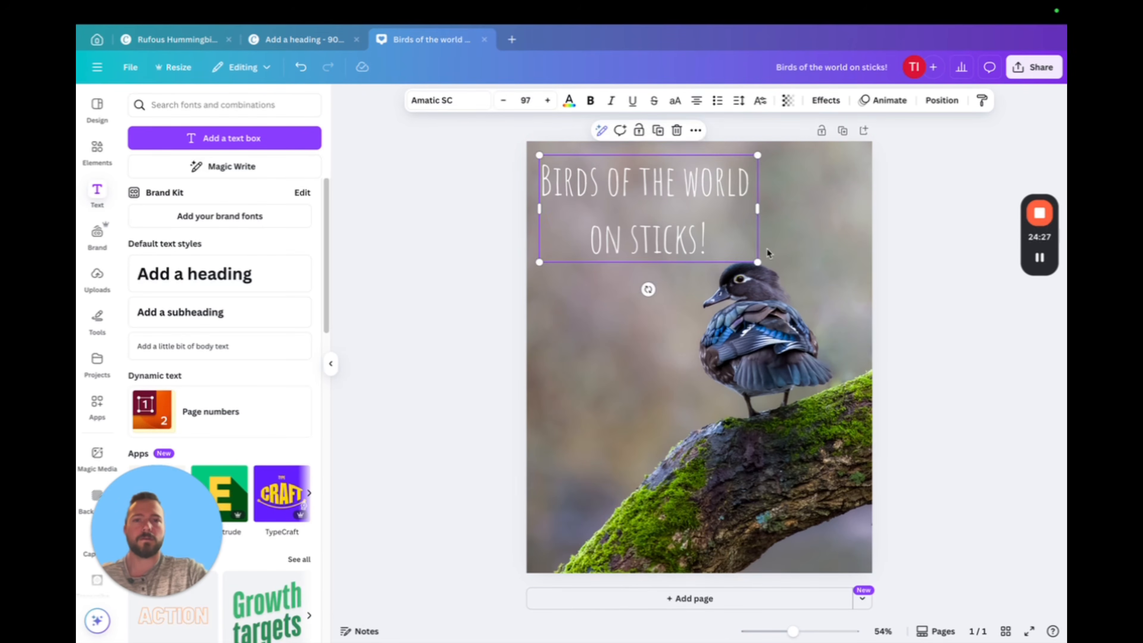
pyautogui.click(953, 334)
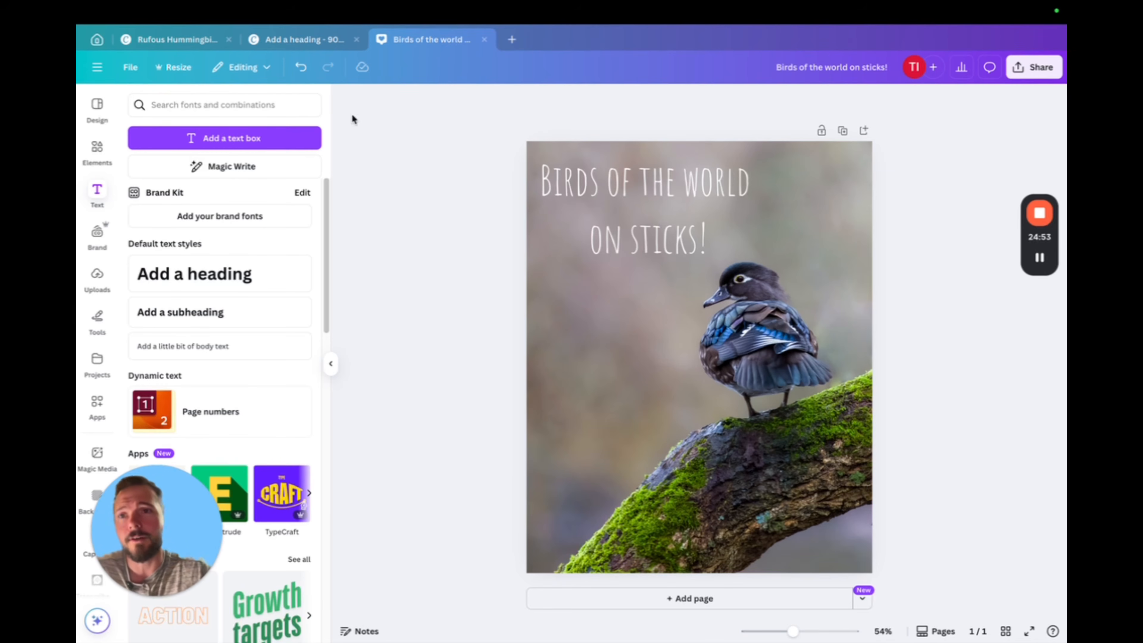
# Switch to the Rufous Hummingbird design, look through its pages and open its download settings
pyautogui.click(174, 41)
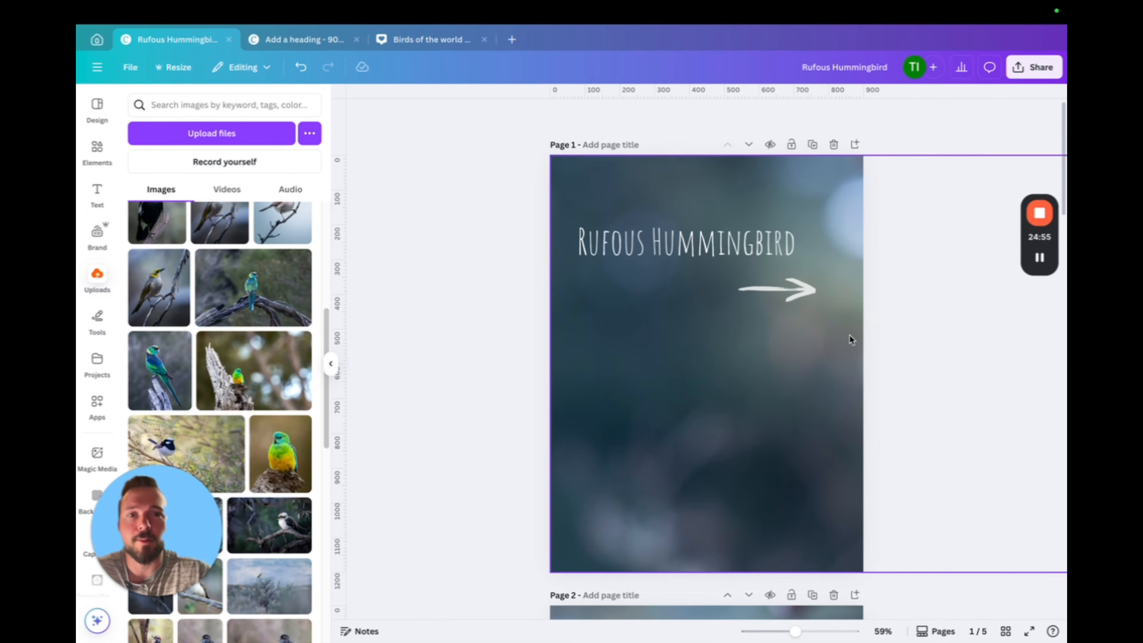
pyautogui.scroll(-20, 683, 321)
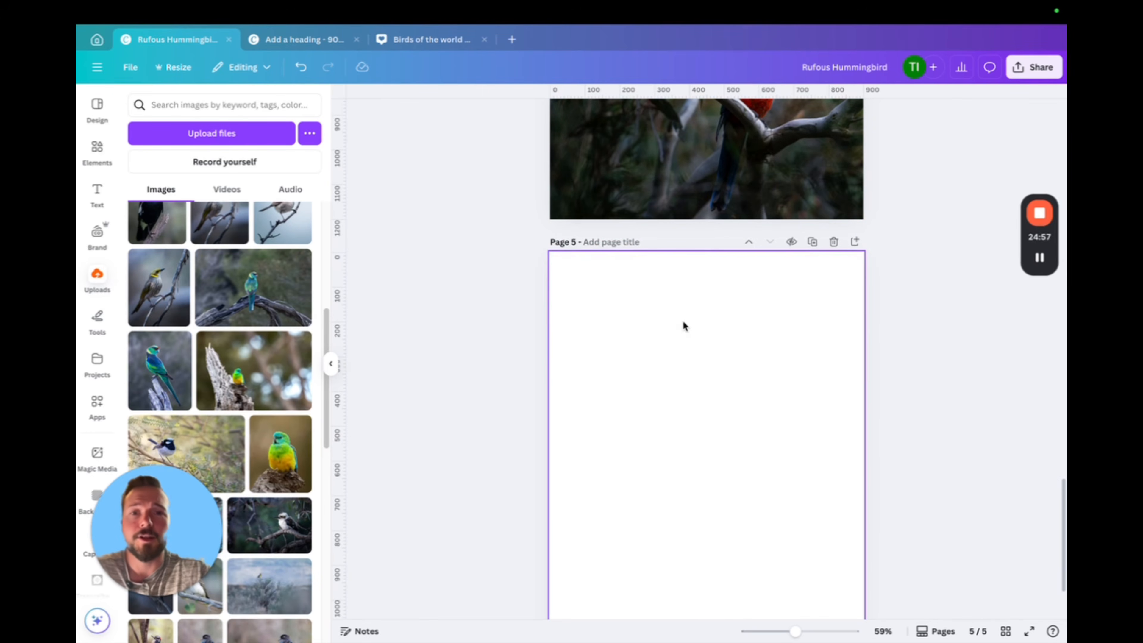
pyautogui.scroll(8, 683, 320)
pyautogui.scroll(18, 681, 320)
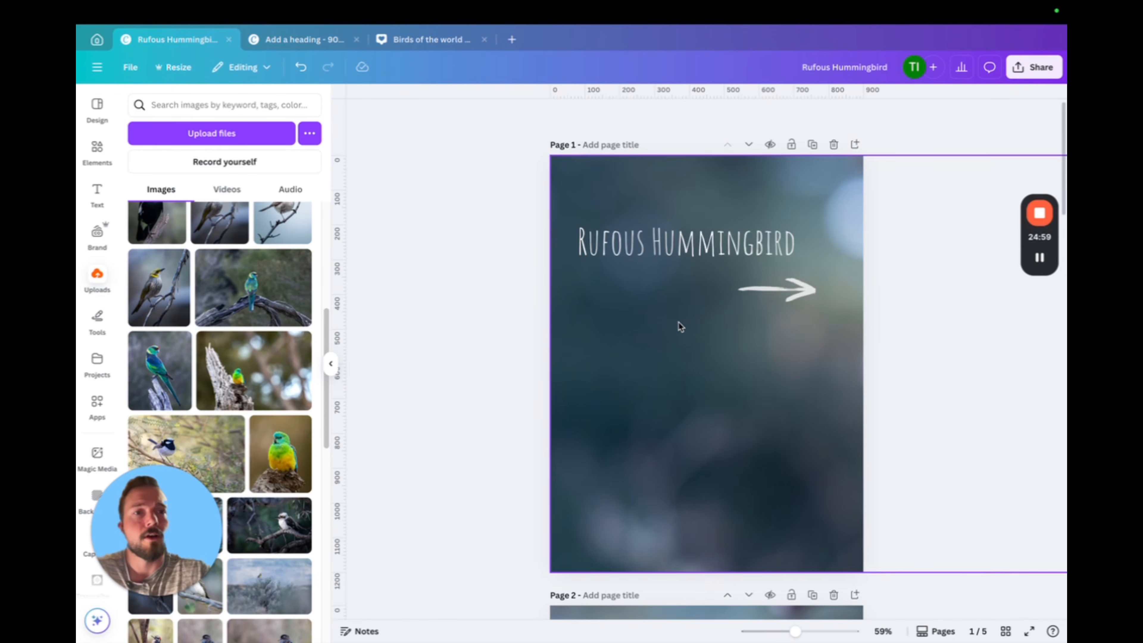
pyautogui.click(1038, 69)
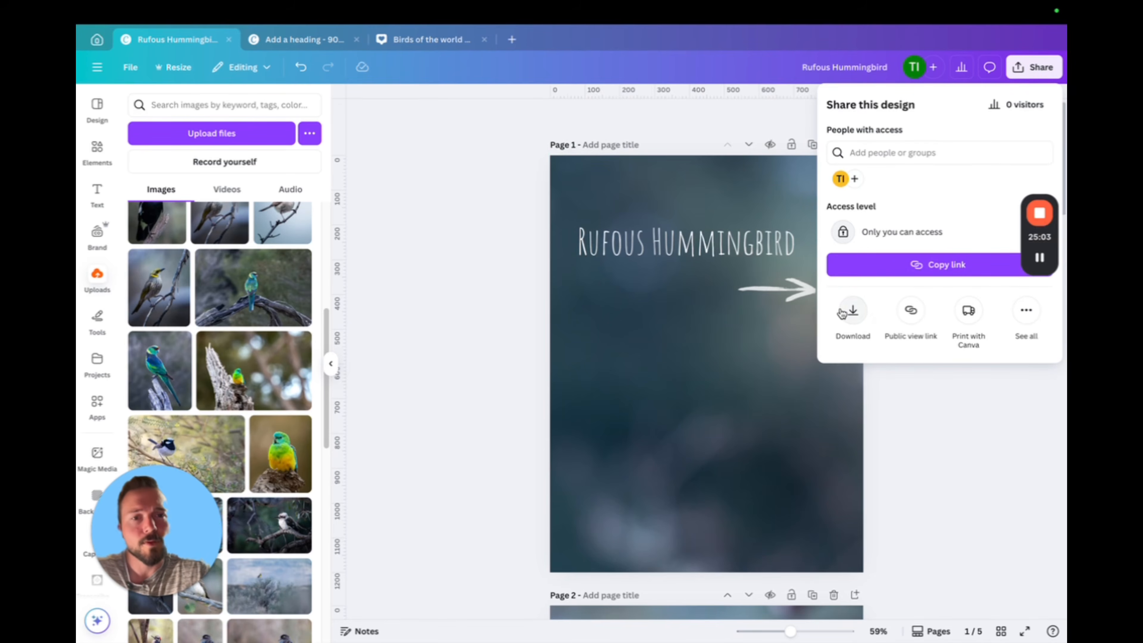
pyautogui.click(853, 312)
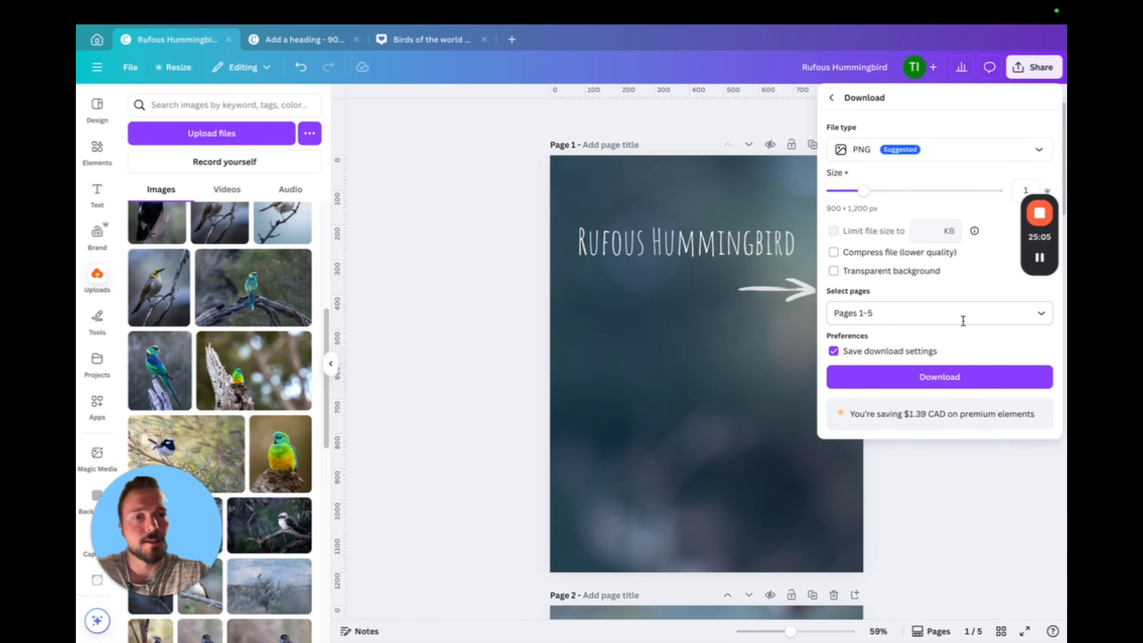
# Exclude the blank page 5 from the download, keep PNG as the file type, and download pages 1–4
pyautogui.click(1041, 314)
pyautogui.scroll(-3, 926, 393)
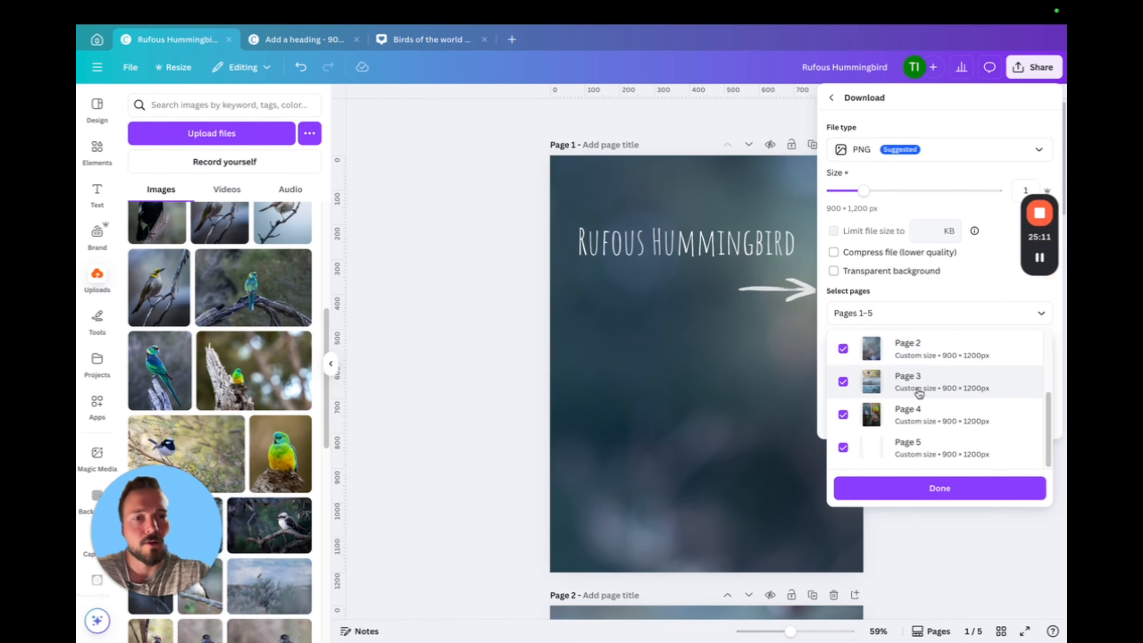
pyautogui.click(843, 447)
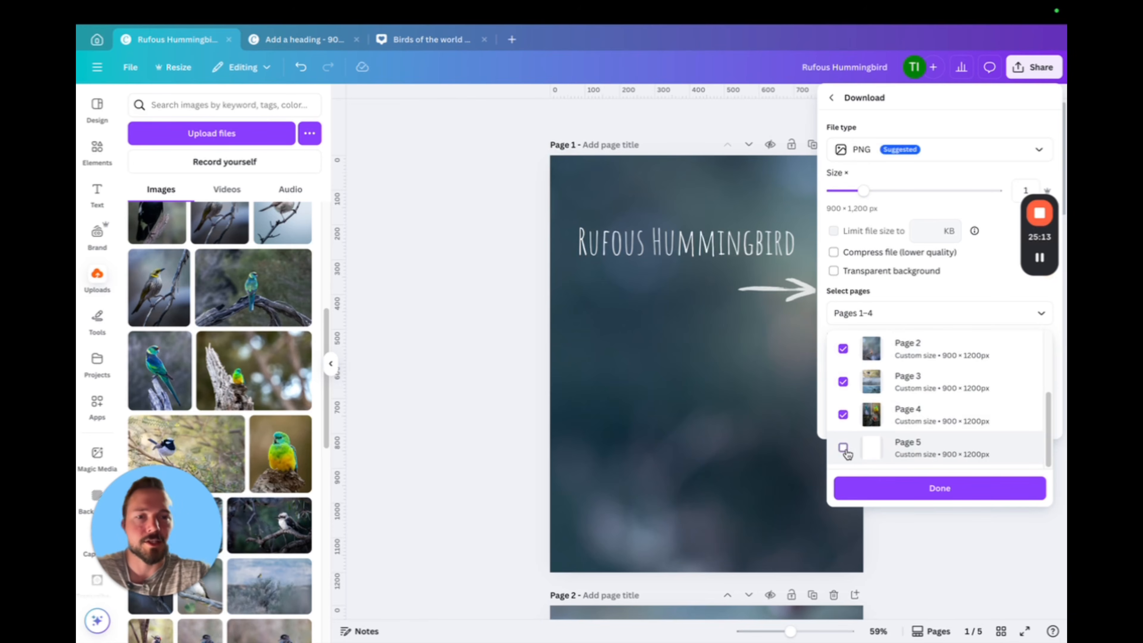
pyautogui.scroll(3, 932, 405)
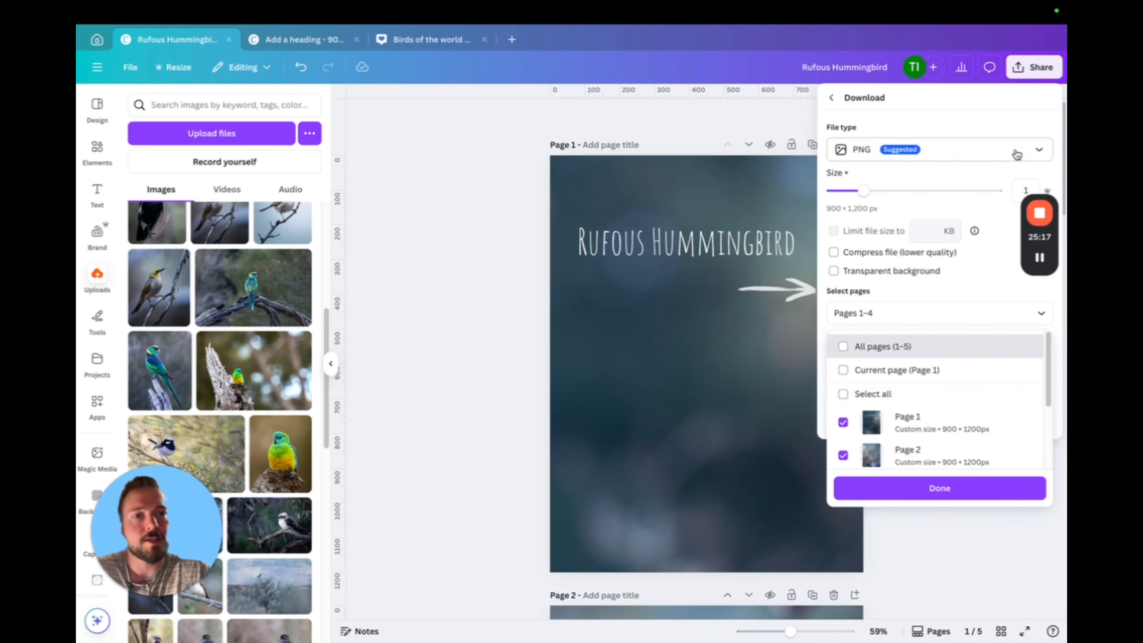
pyautogui.click(1038, 151)
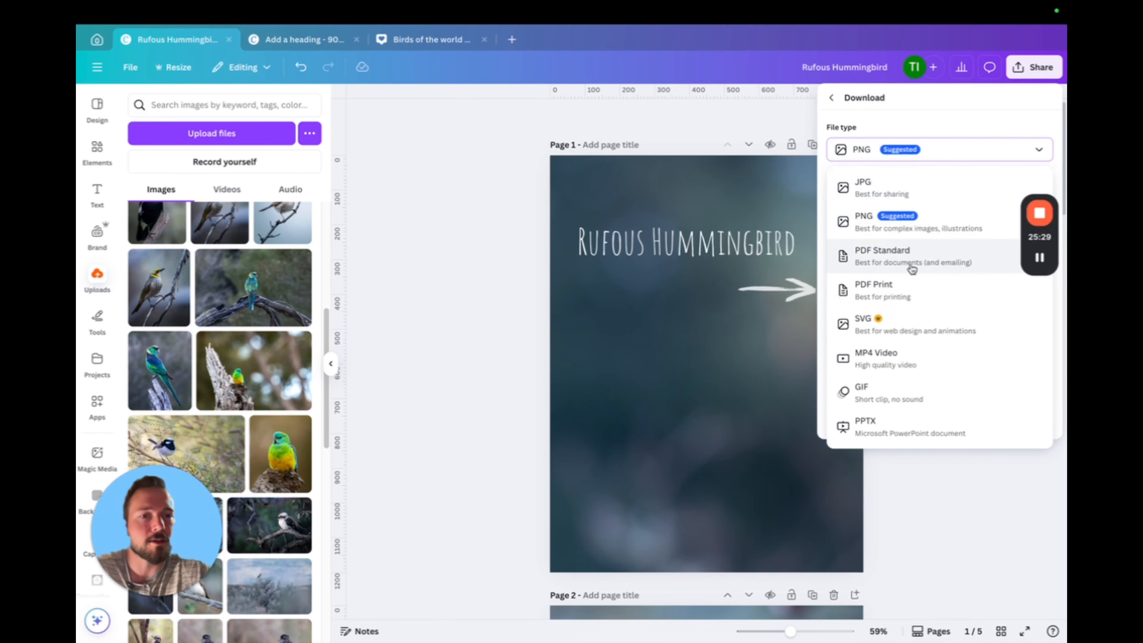
pyautogui.click(966, 153)
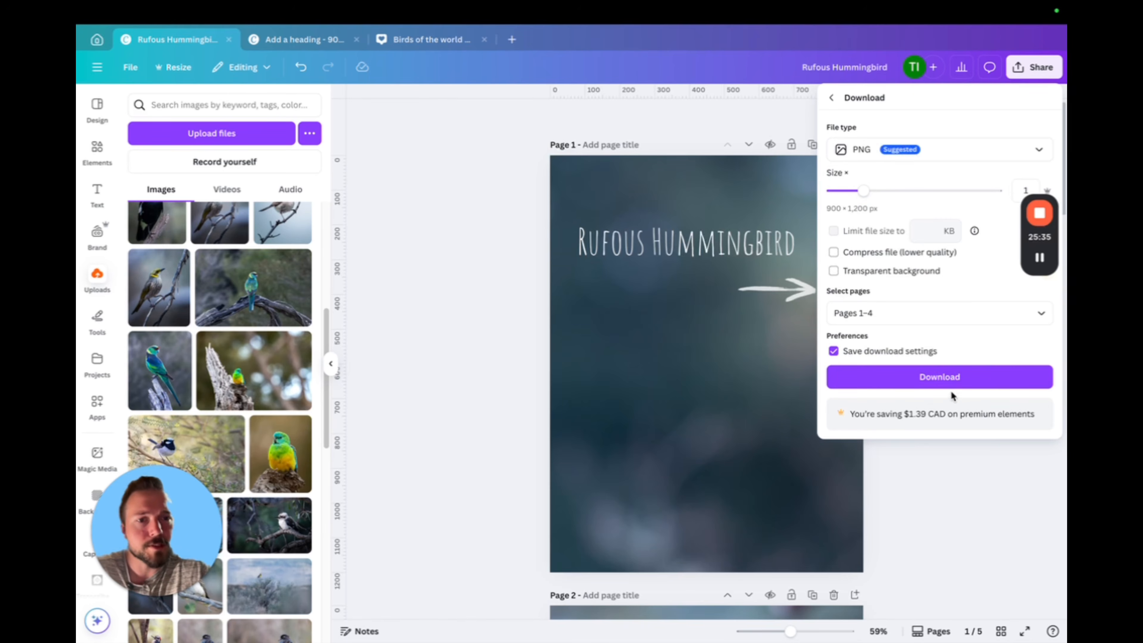
pyautogui.click(940, 378)
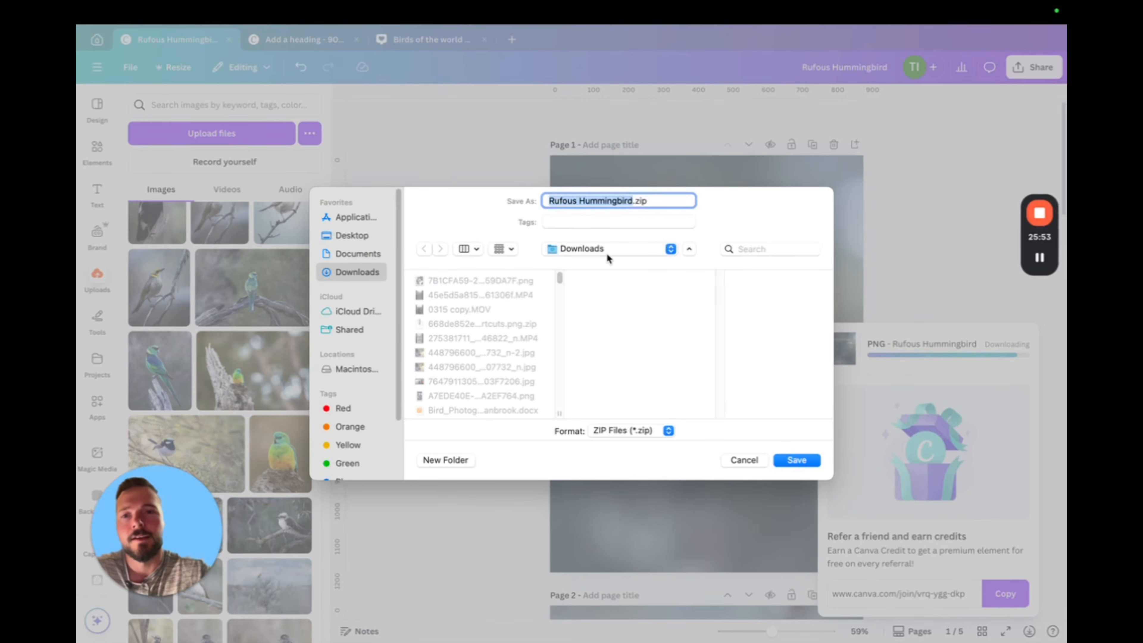
# Save the downloaded pages to the Desktop as Insta pics.zip
pyautogui.click(351, 235)
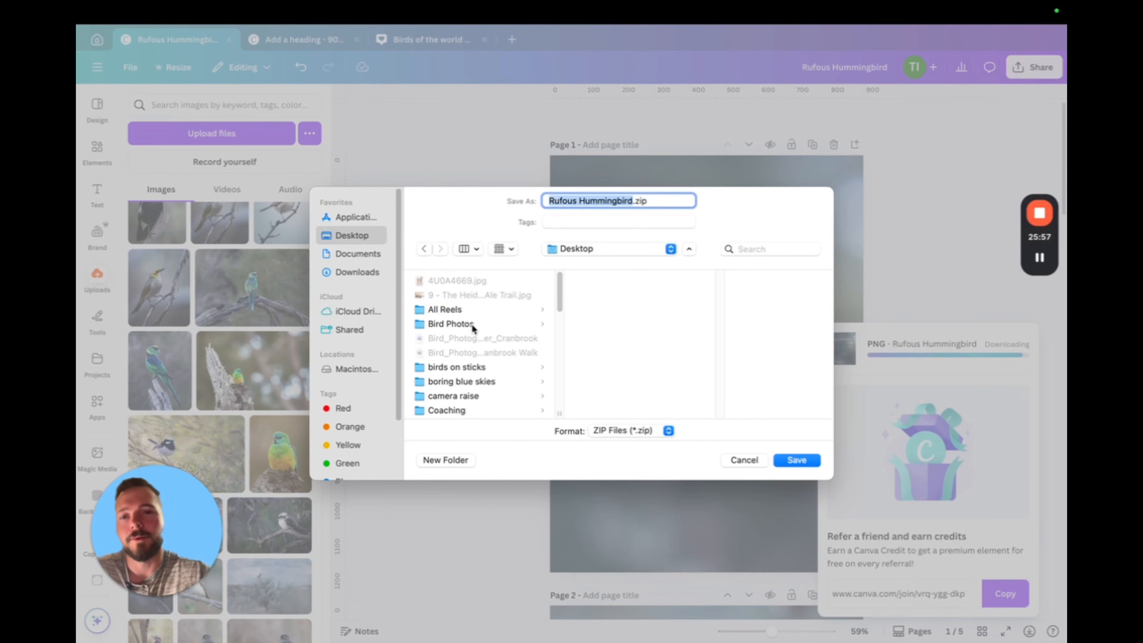
pyautogui.press('BackSpace')
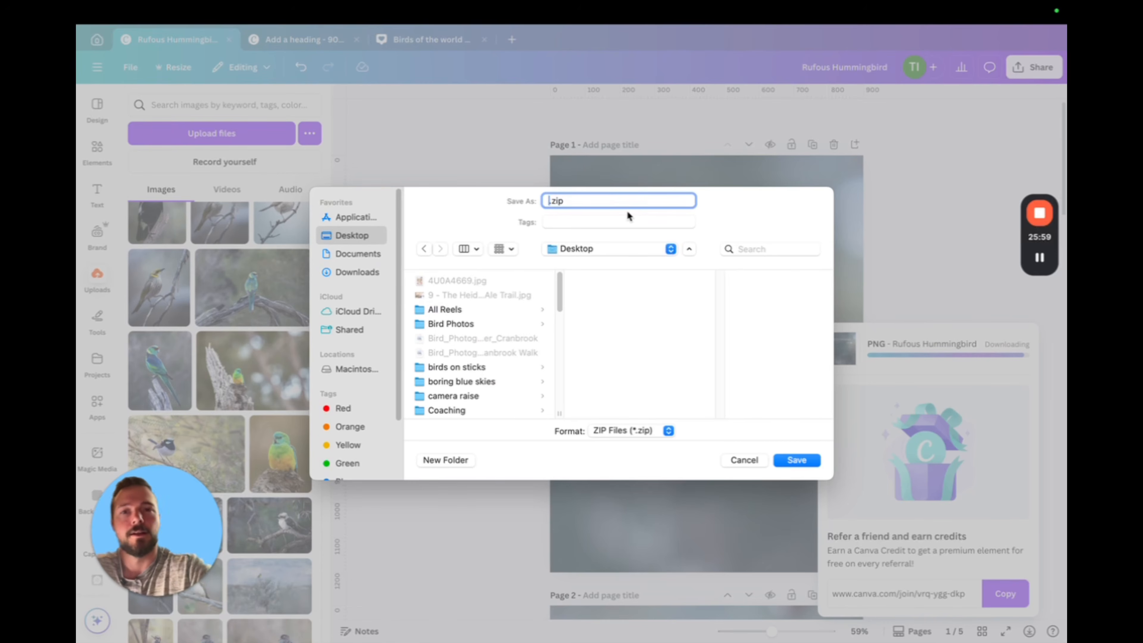
pyautogui.write('Youtube Ca')
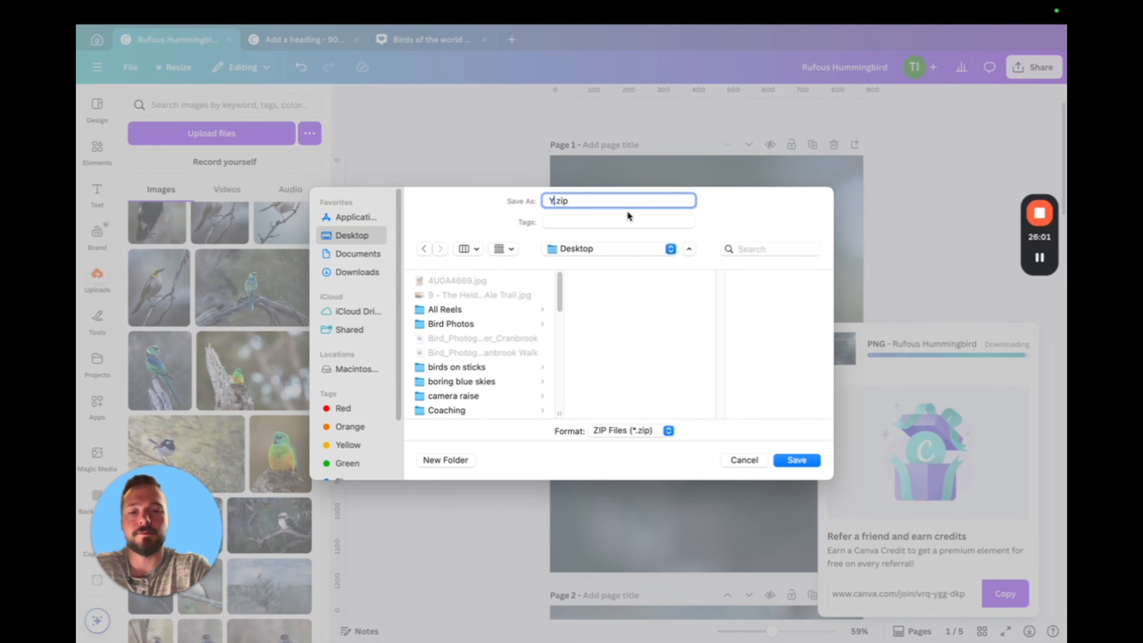
pyautogui.press('BackSpace')
pyautogui.press('BackSpace')
pyautogui.press('BackSpace')
pyautogui.press('BackSpace')
pyautogui.press('BackSpace')
pyautogui.press('BackSpace')
pyautogui.press('BackSpace')
pyautogui.press('BackSpace')
pyautogui.press('BackSpace')
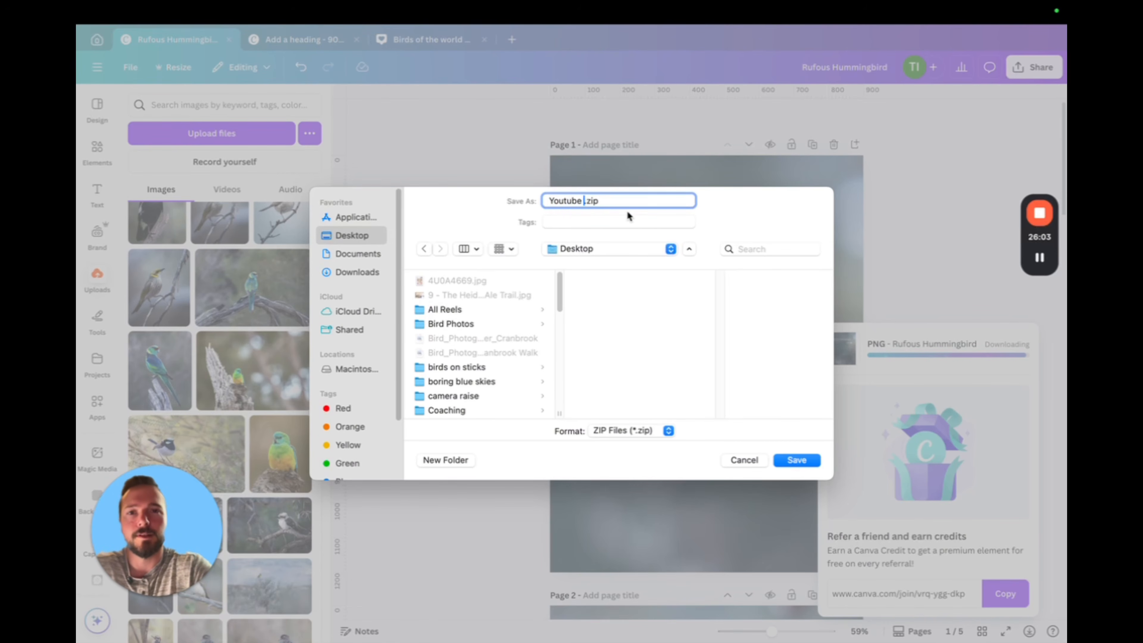
pyautogui.press('BackSpace')
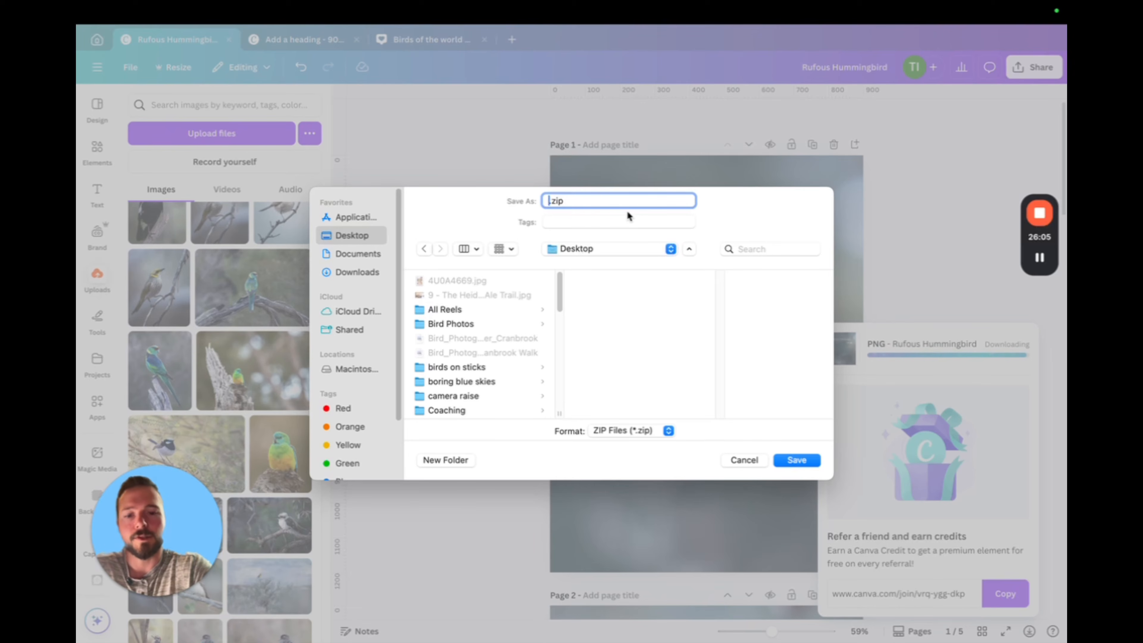
pyautogui.write('Insta pics')
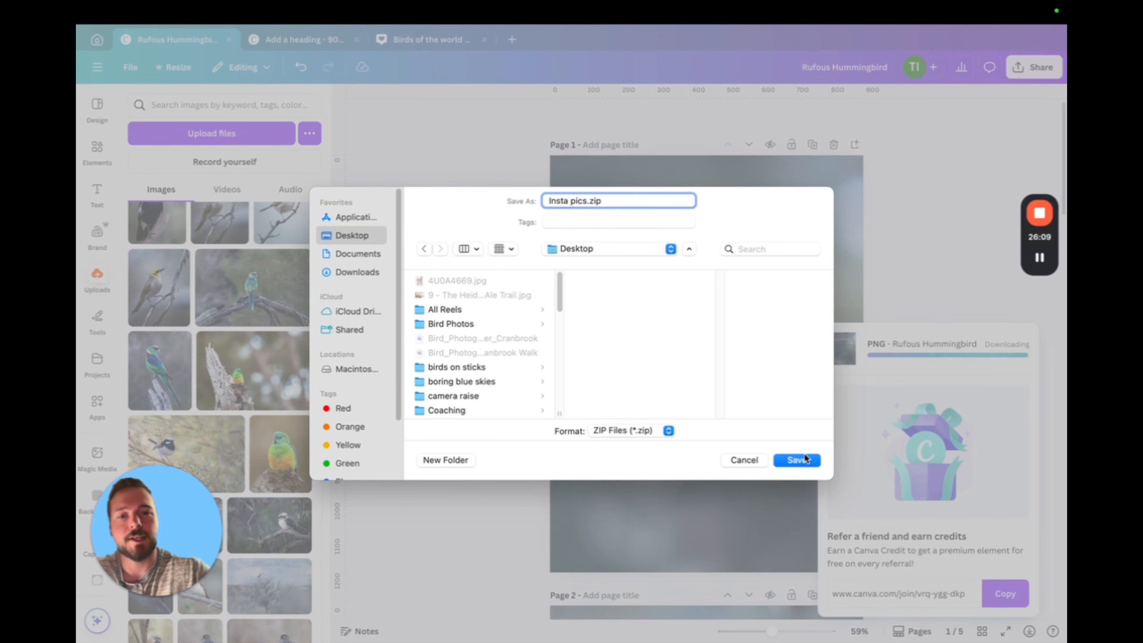
pyautogui.click(796, 459)
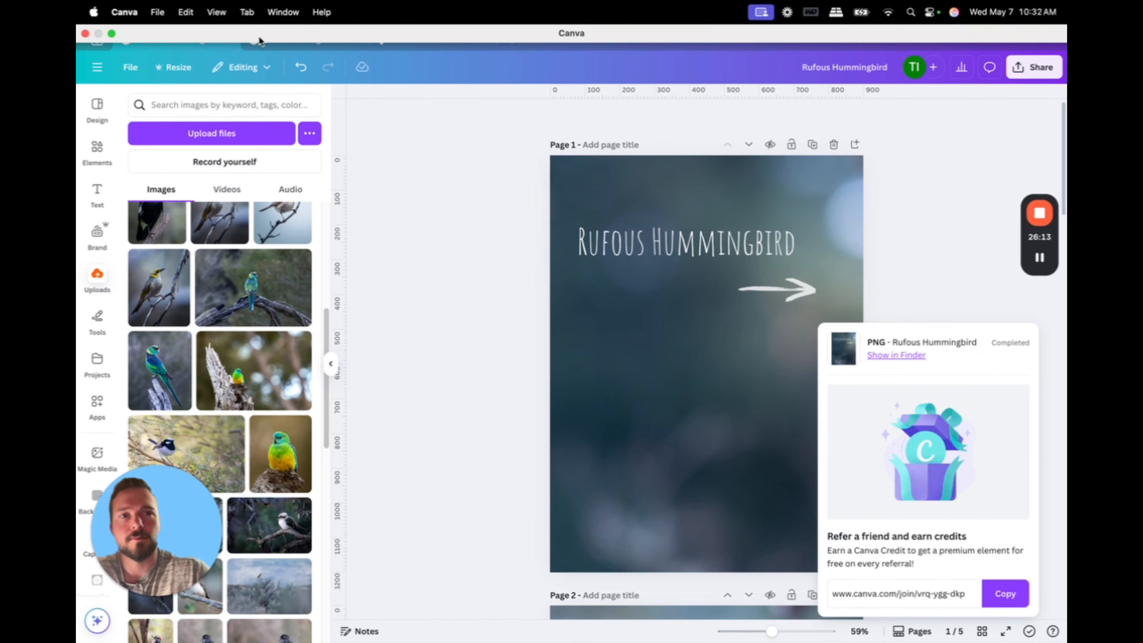
# Exit full screen for the Canva window, reposition it and minimize it to reveal the desktop
pyautogui.moveTo(112, 33)
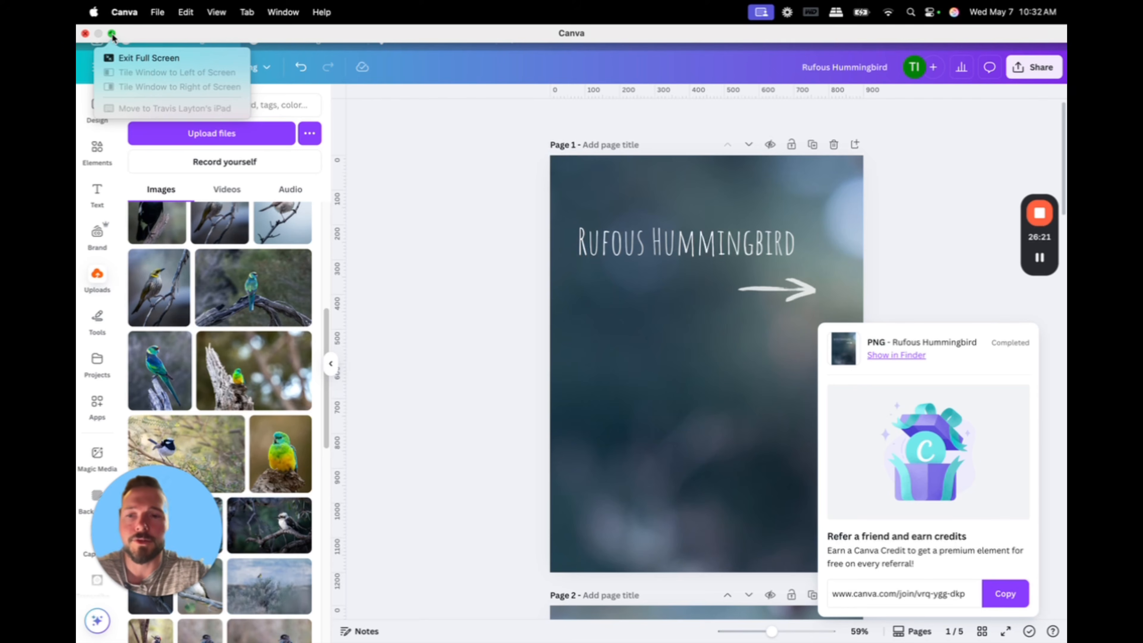
pyautogui.click(111, 33)
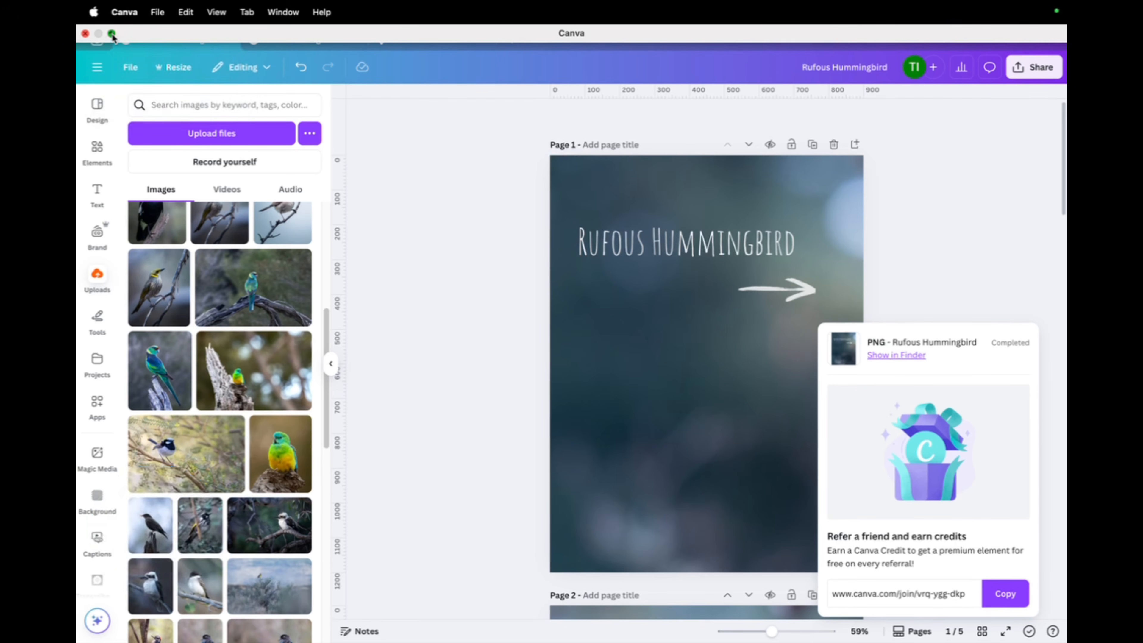
pyautogui.moveTo(707, 44); pyautogui.dragTo(603, 92)
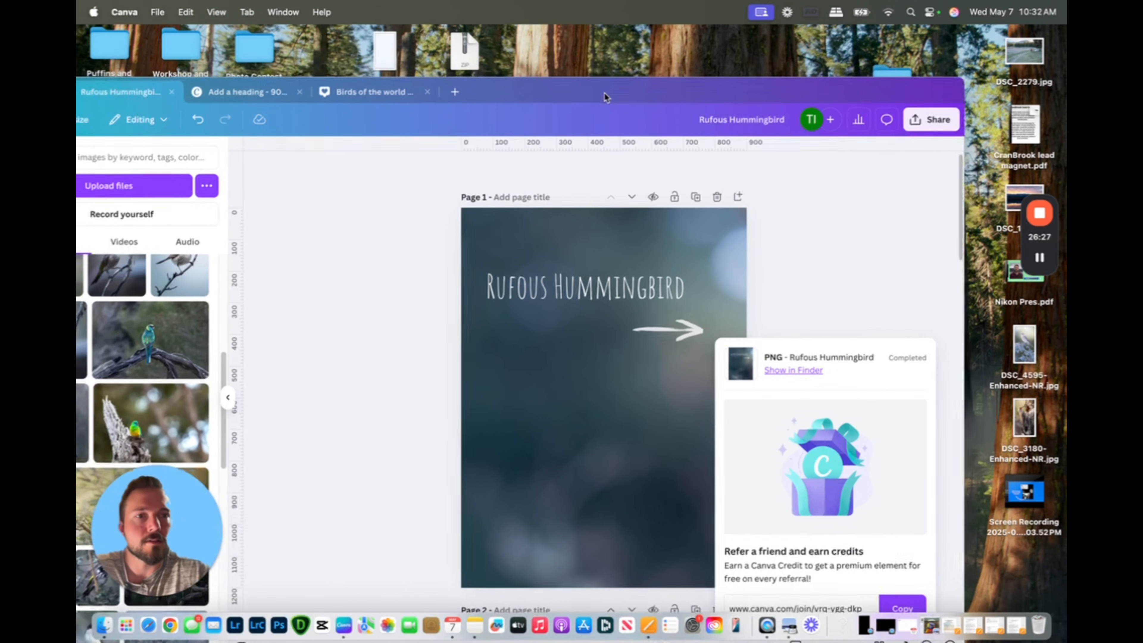
pyautogui.moveTo(515, 86); pyautogui.dragTo(614, 51)
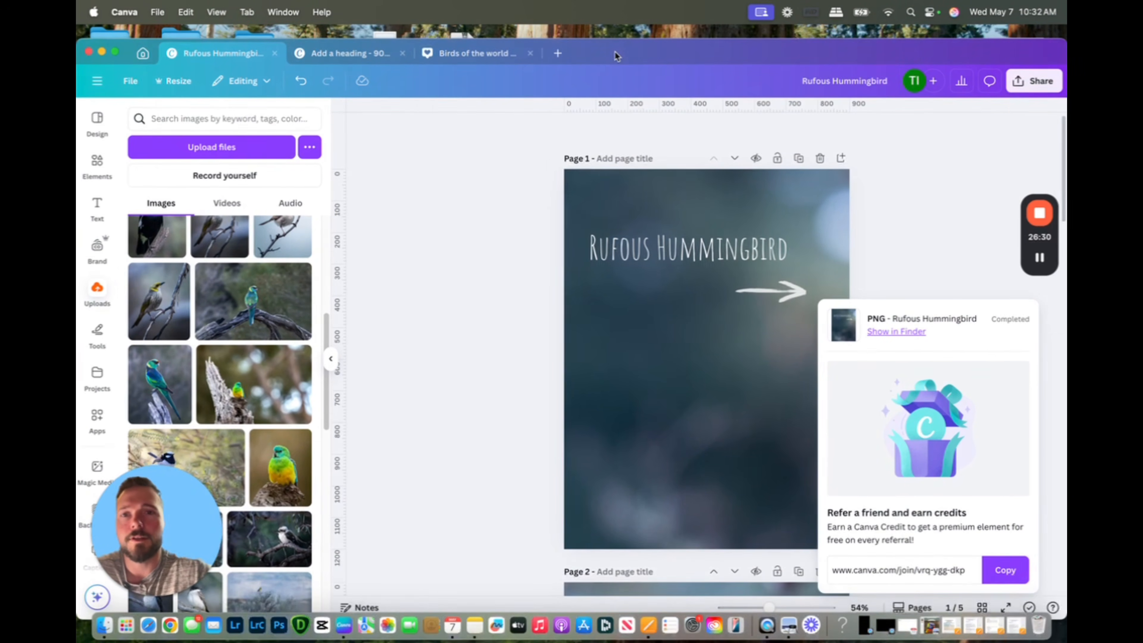
pyautogui.click(102, 51)
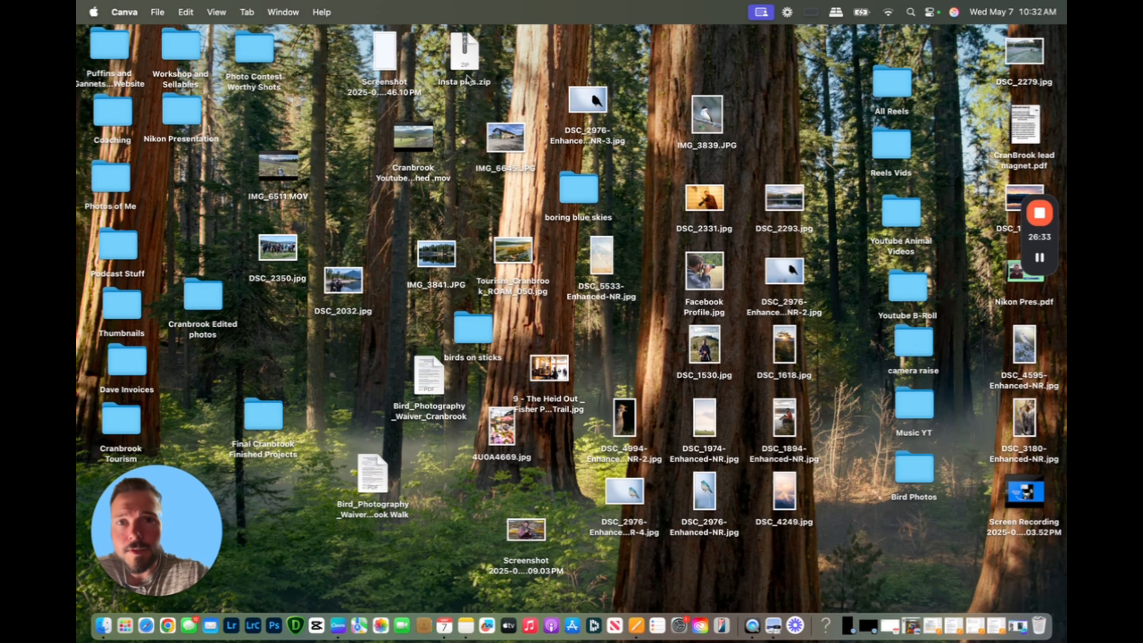
# Unzip Insta pics.zip on the desktop and open the extracted Insta pics folder
pyautogui.click(468, 55)
pyautogui.doubleClick(468, 55)
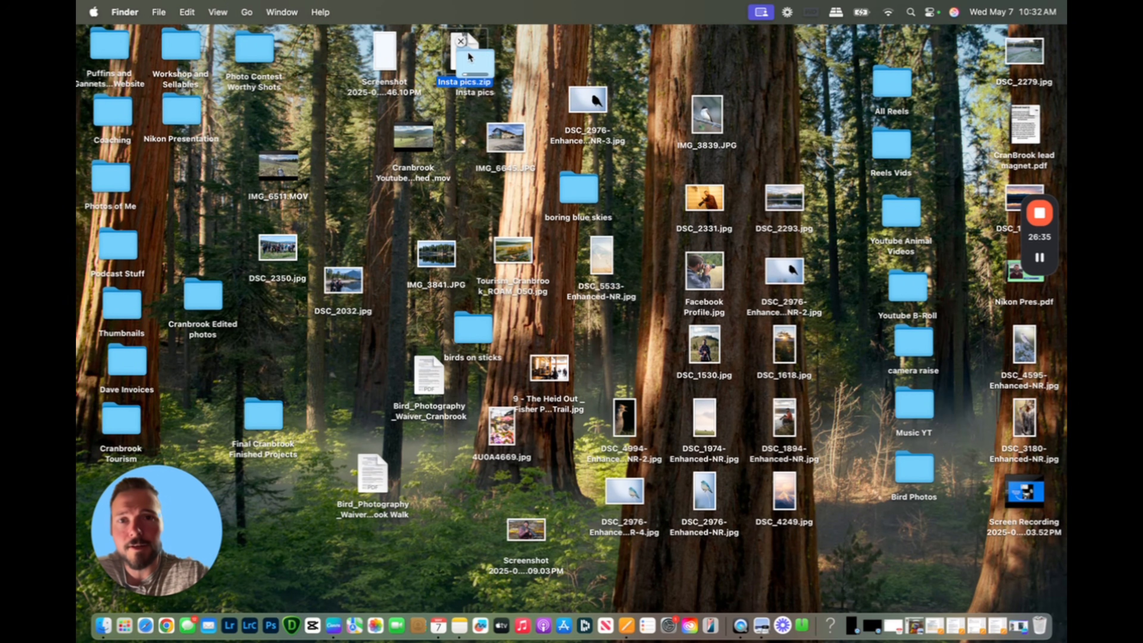
pyautogui.doubleClick(483, 75)
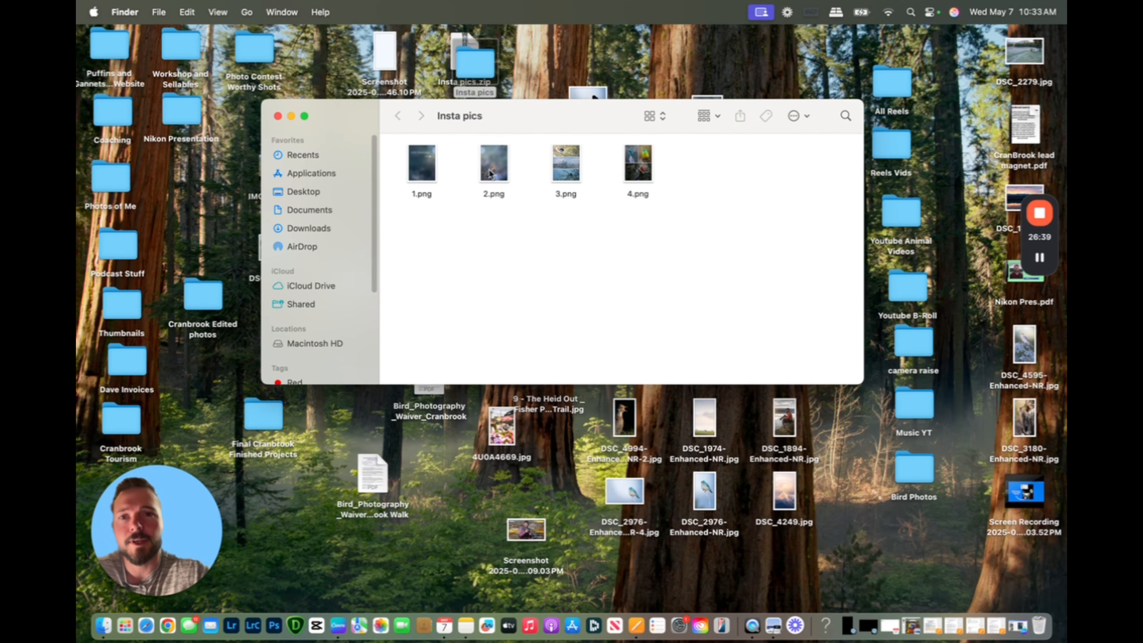
# Select 1.png through 4.png in the Insta pics folder and open the options for sharing them
pyautogui.moveTo(396, 152); pyautogui.dragTo(641, 179)
pyautogui.rightClick(641, 178)
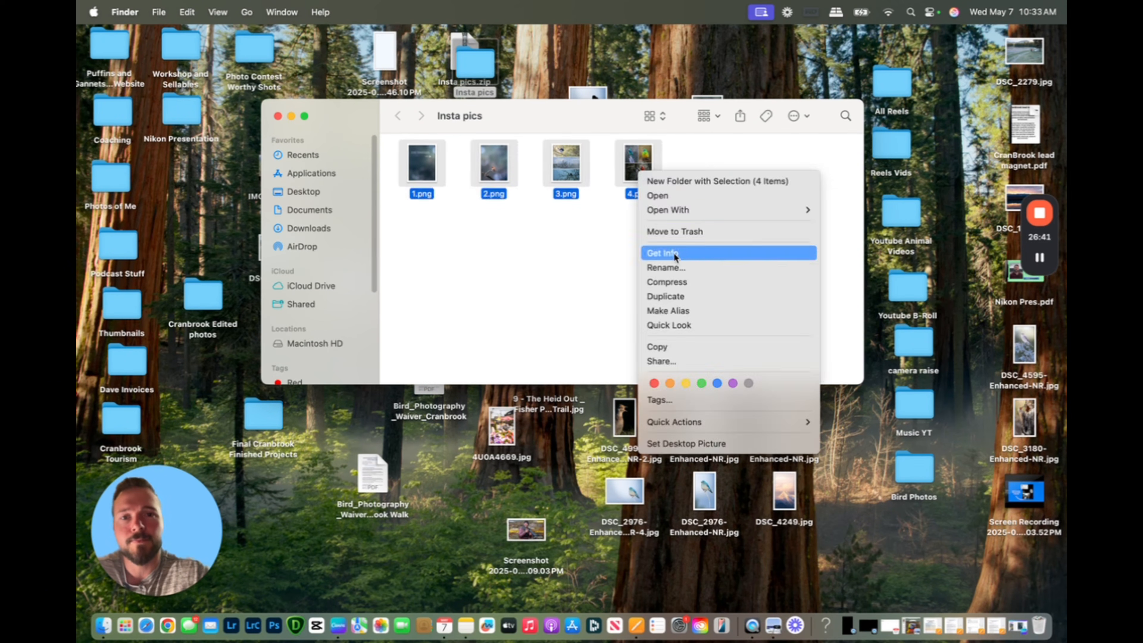
pyautogui.click(678, 361)
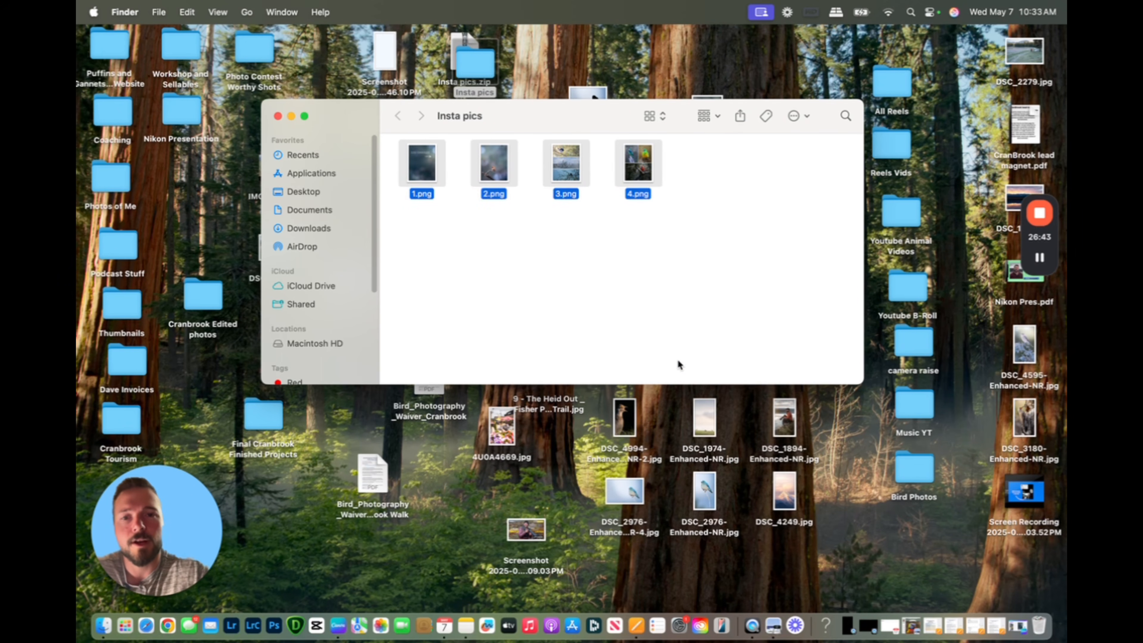
pyautogui.click(316, 175)
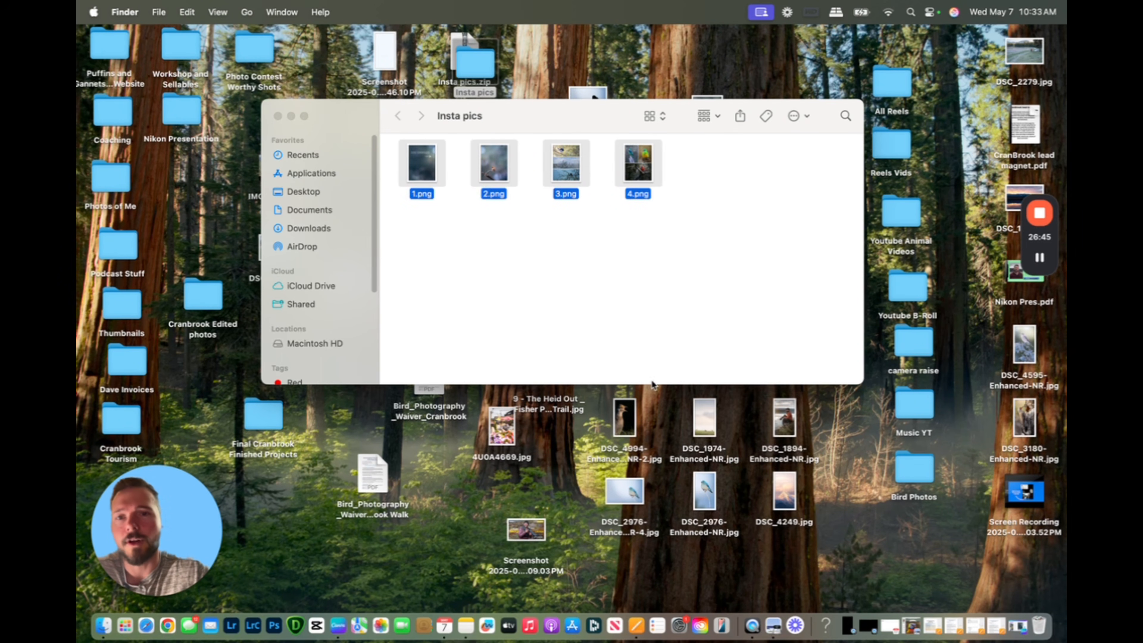
pyautogui.click(471, 221)
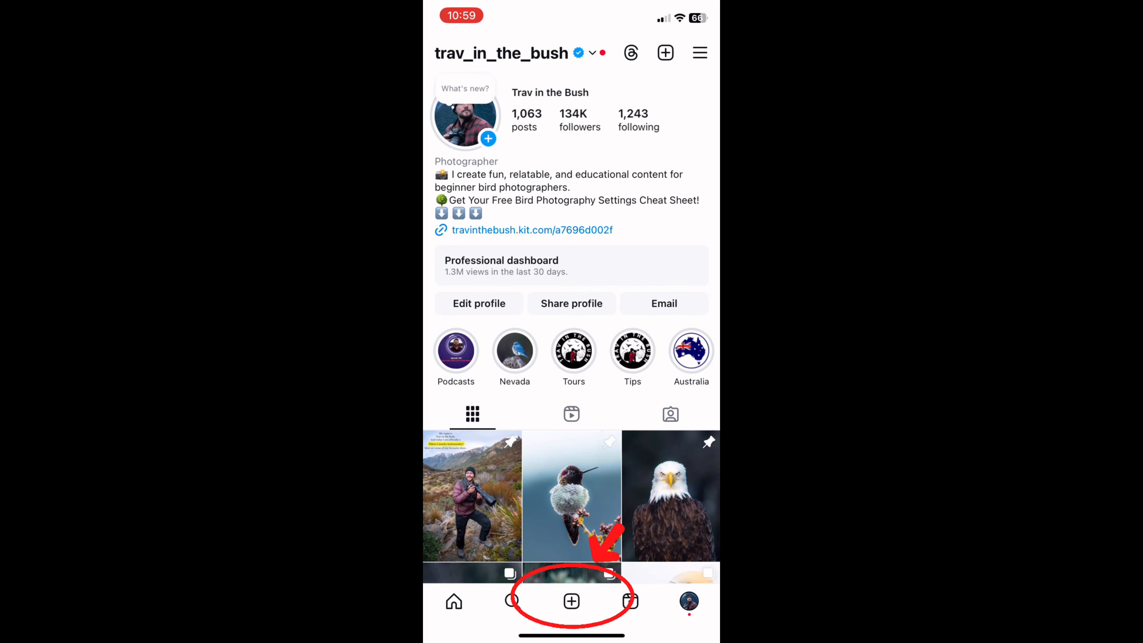
# Switch to Instagram, start a new post with multiple selection enabled and deselect the preselected bushtit photo
pyautogui.click(571, 601)
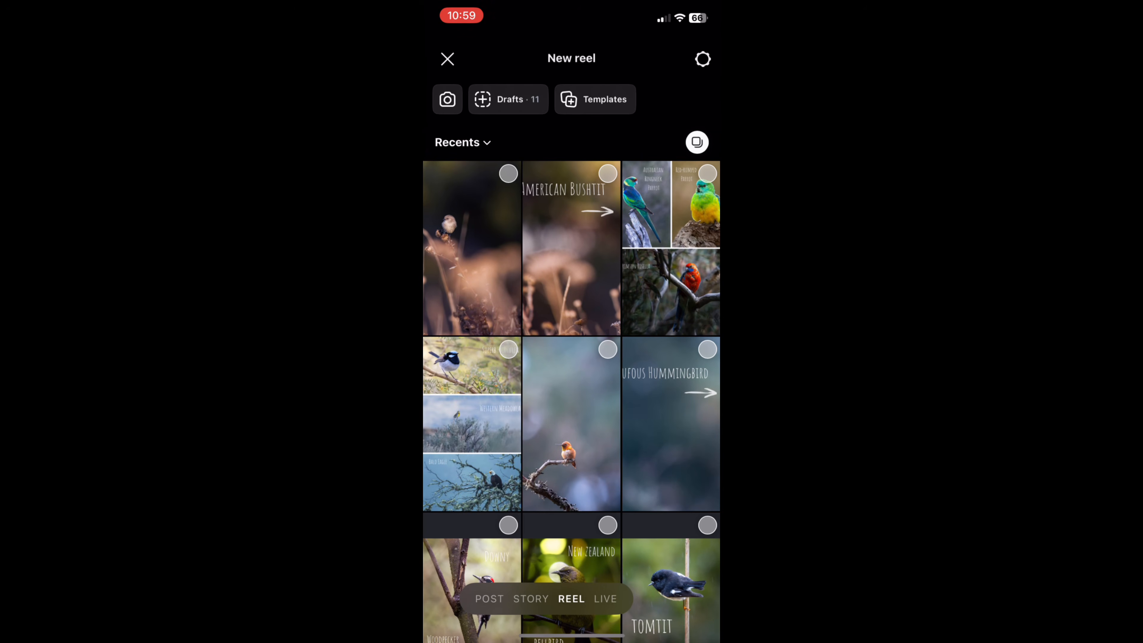
pyautogui.click(489, 598)
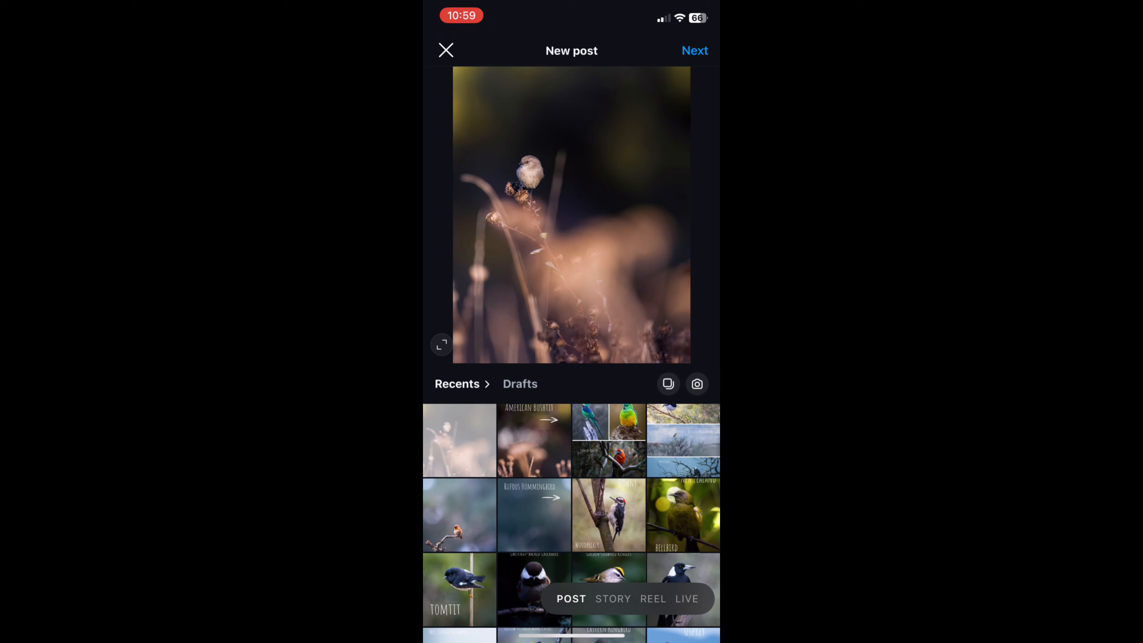
pyautogui.click(668, 383)
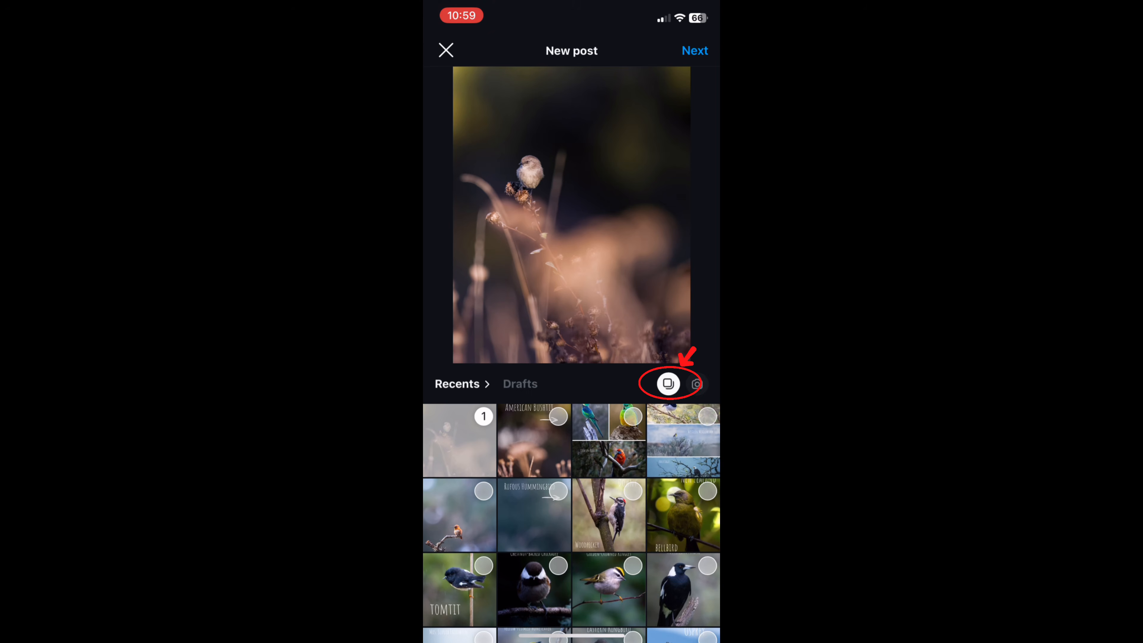
pyautogui.click(459, 440)
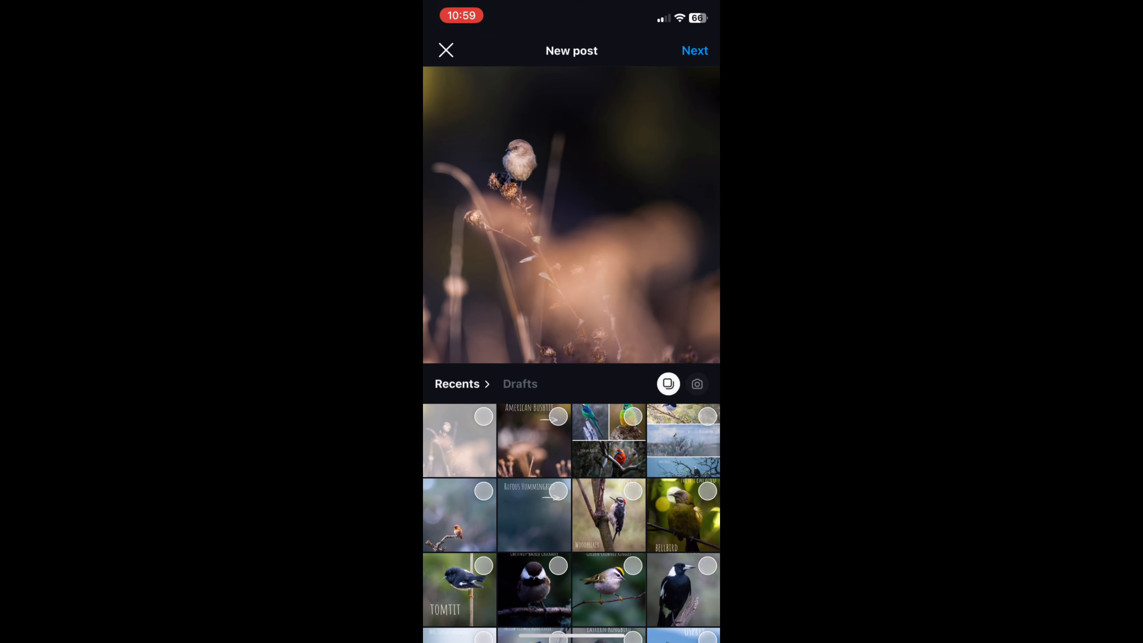
# Add the "Birds of the World on Sticks!" duck cover as the first image, followed by the golden-crowned kinglet and the laughing kookaburra
pyautogui.scroll(-5, 571, 405)
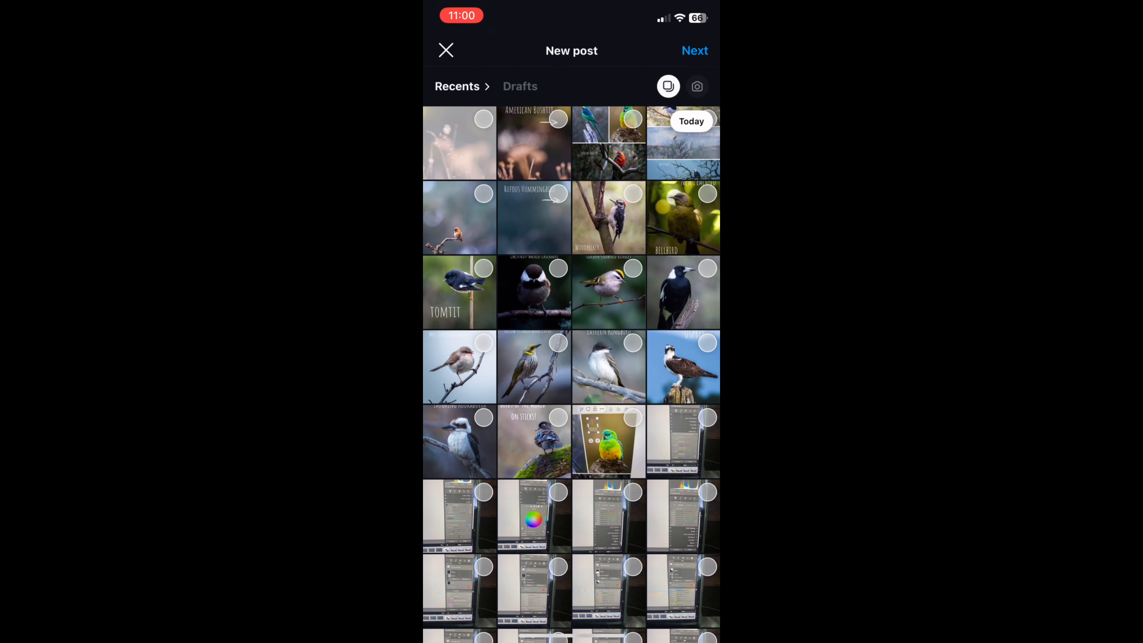
pyautogui.click(534, 441)
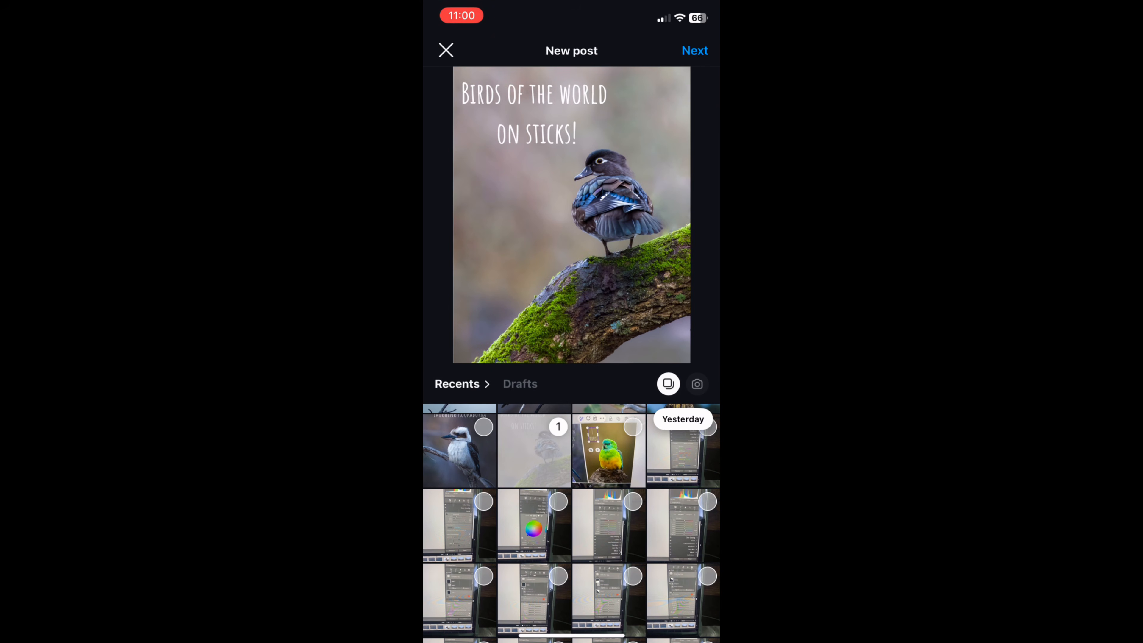
pyautogui.scroll(2, 571, 522)
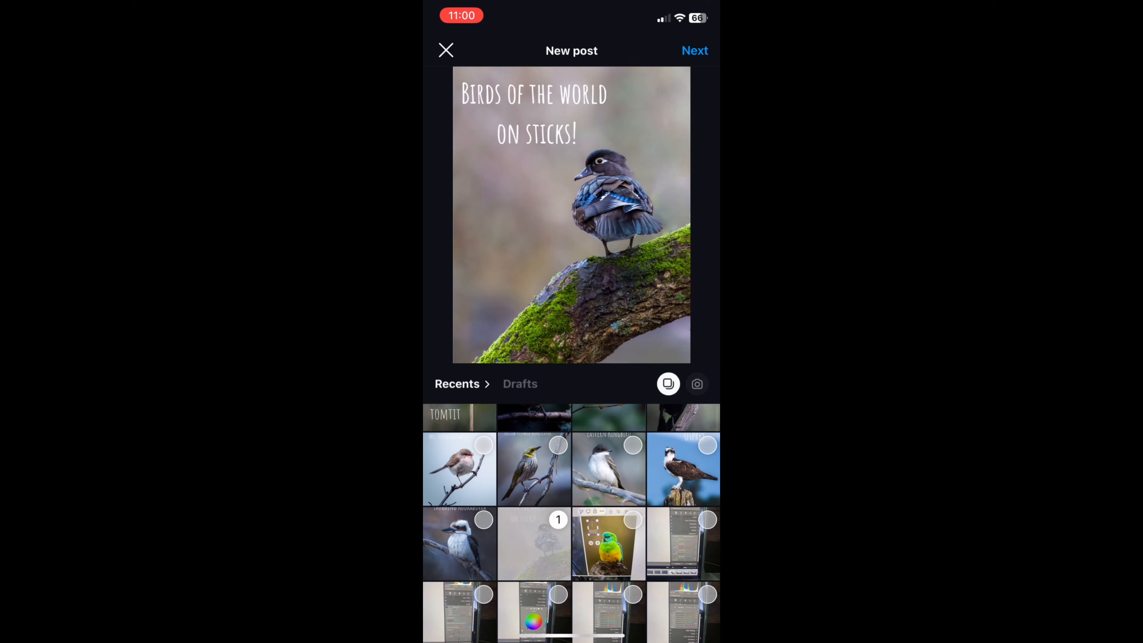
pyautogui.scroll(1, 572, 523)
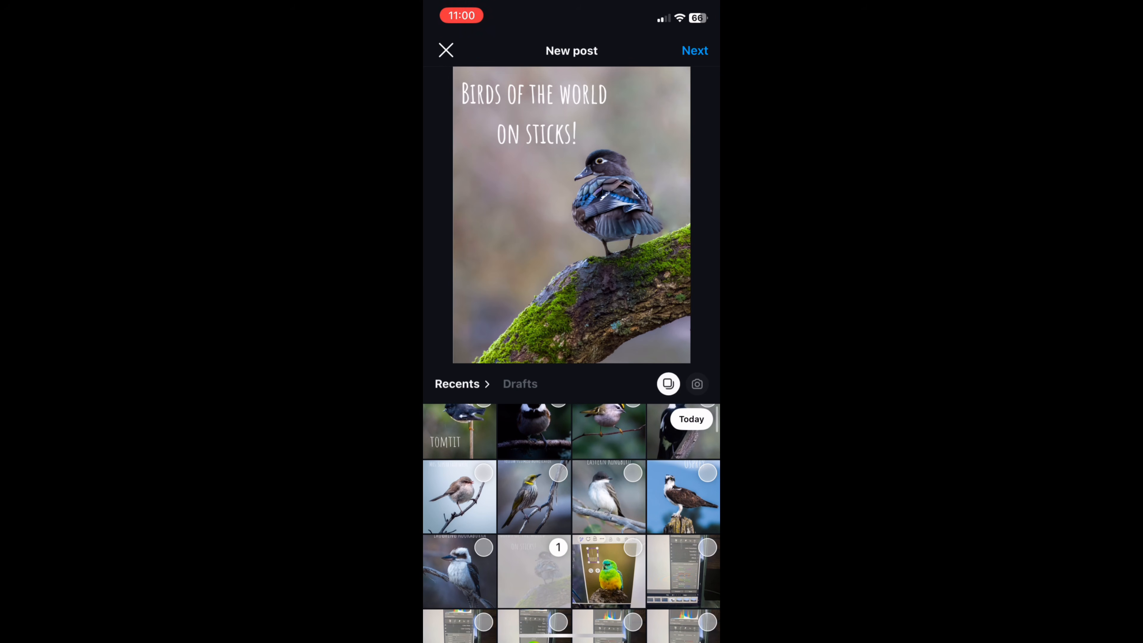
pyautogui.scroll(1, 571, 522)
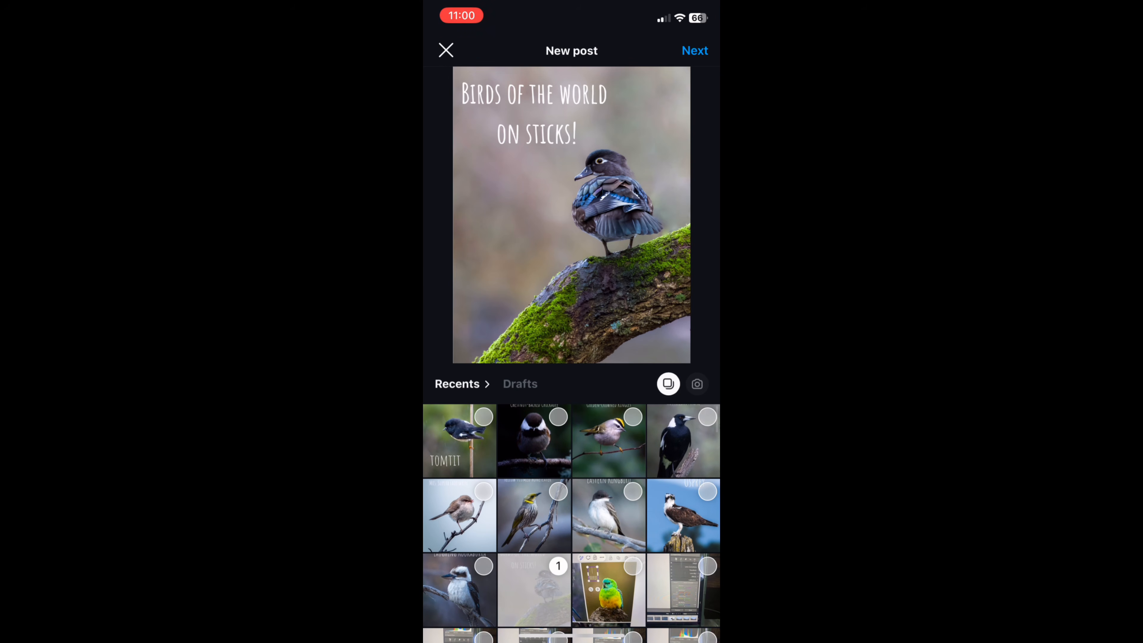
pyautogui.click(608, 440)
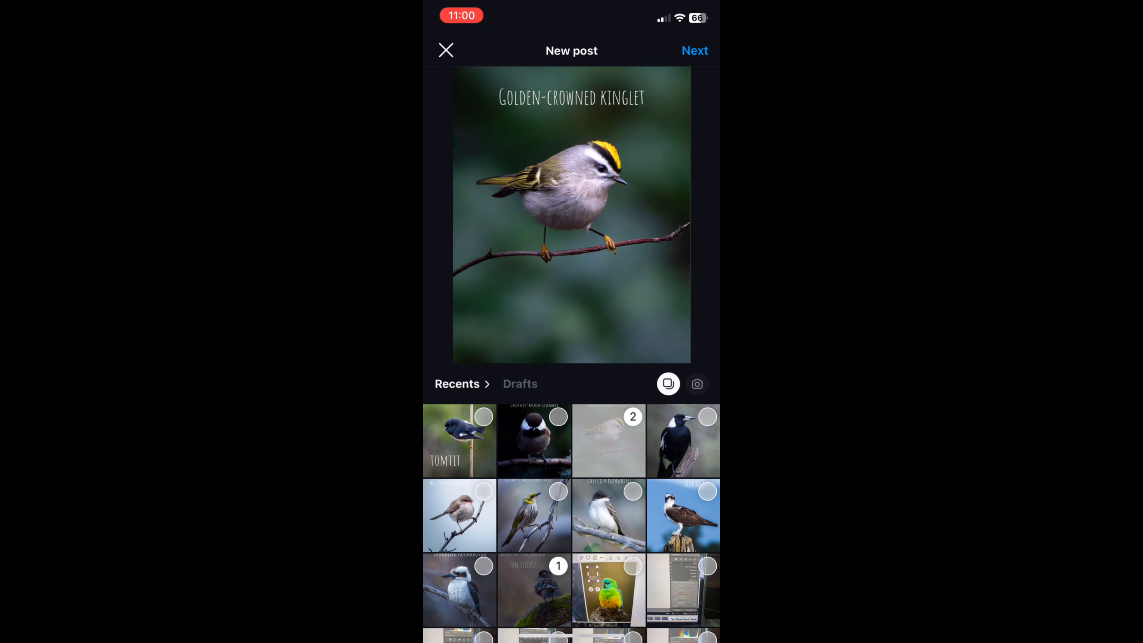
pyautogui.click(459, 590)
# Add the Rufous Hummingbird title page as the fourth image and the matching hummingbird photo as the fifth
pyautogui.scroll(3, 571, 522)
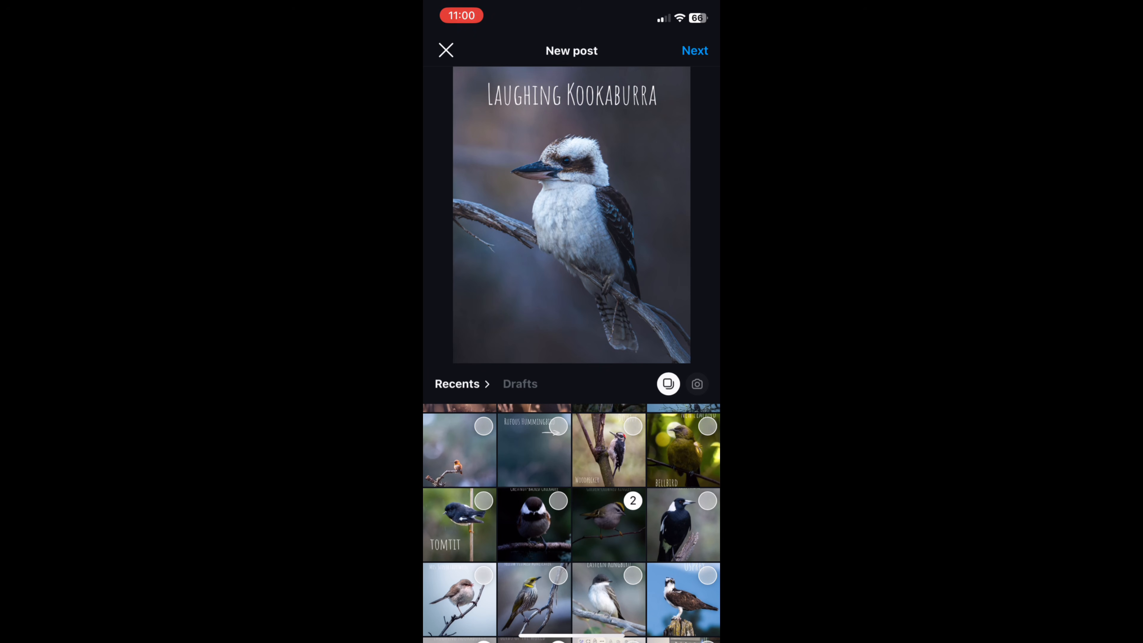
pyautogui.click(533, 449)
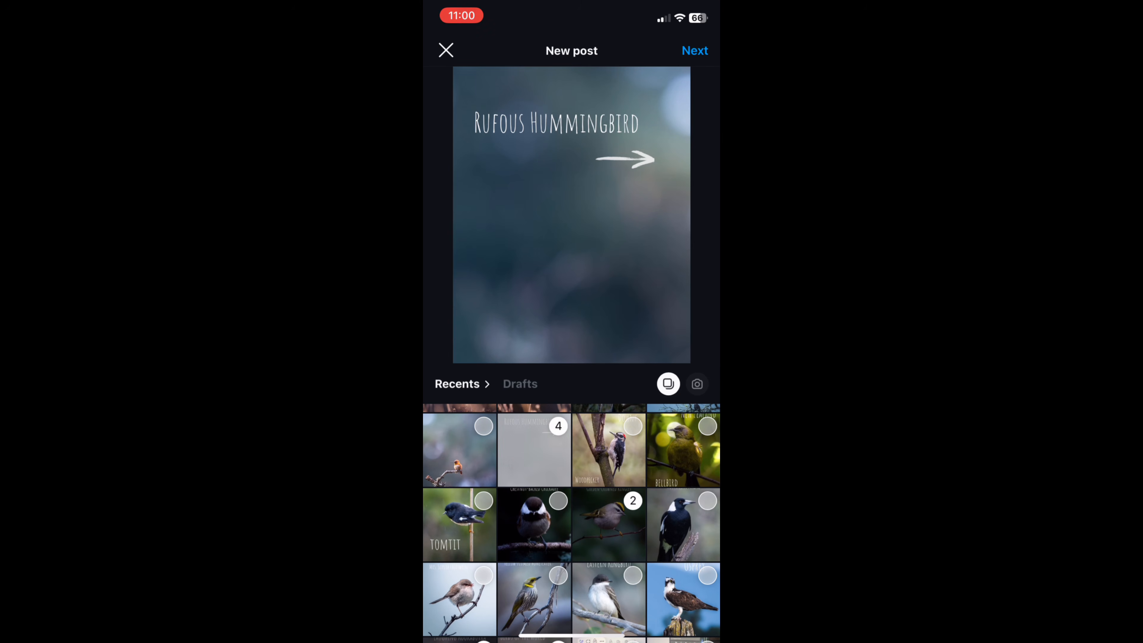
pyautogui.click(459, 449)
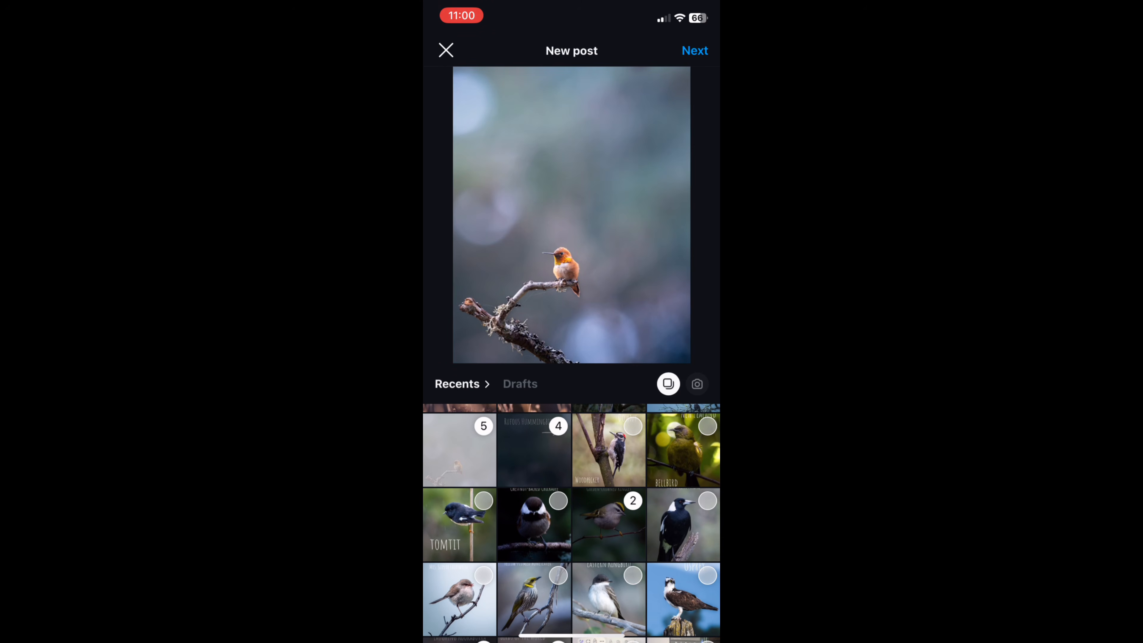
# Add the fairywren, meadowlark and eagle collage as image 6, and the remaining bird images up to the tomtit as image 18
pyautogui.scroll(2, 572, 523)
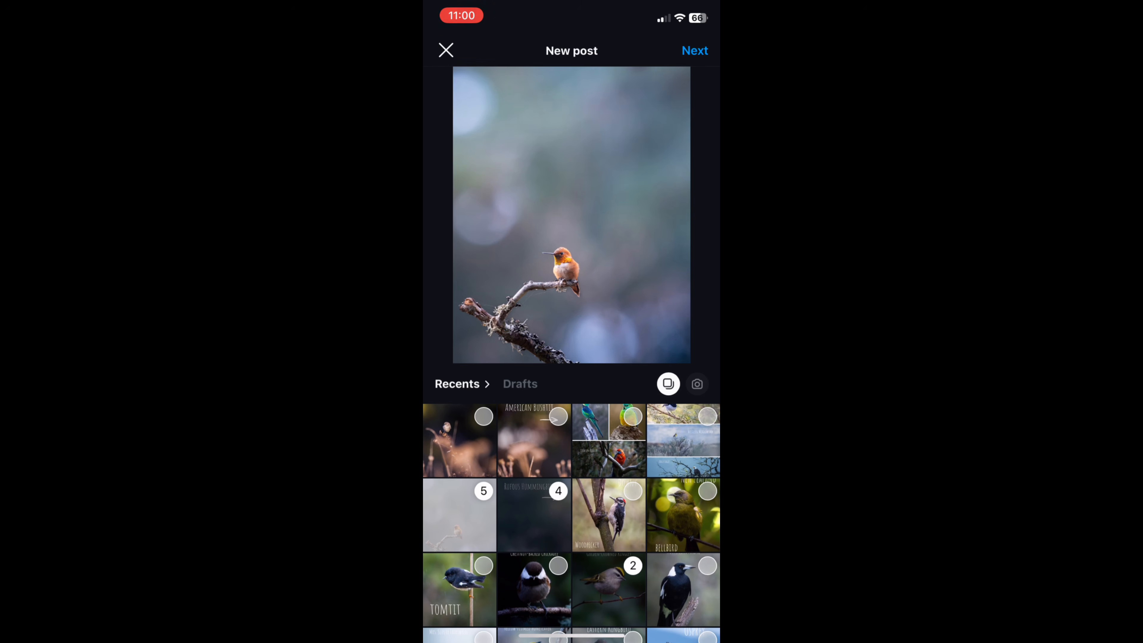
pyautogui.click(683, 440)
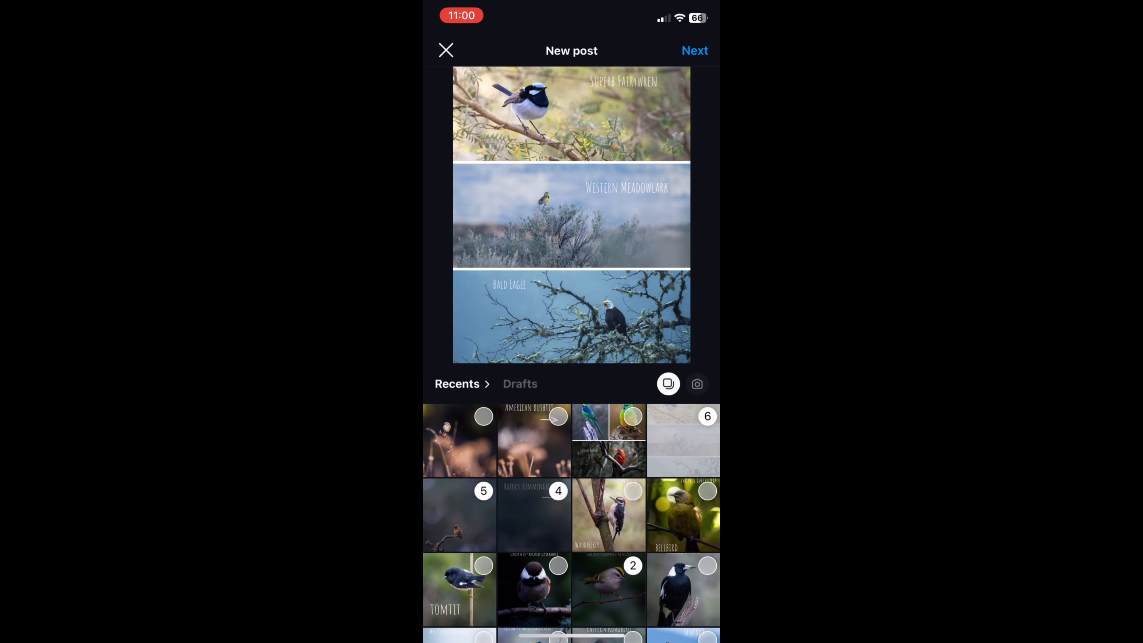
pyautogui.moveTo(571, 215)
pyautogui.mouseDown()
pyautogui.moveTo(571, 226)
pyautogui.moveTo(571, 203)
pyautogui.moveTo(571, 224)
pyautogui.mouseUp()
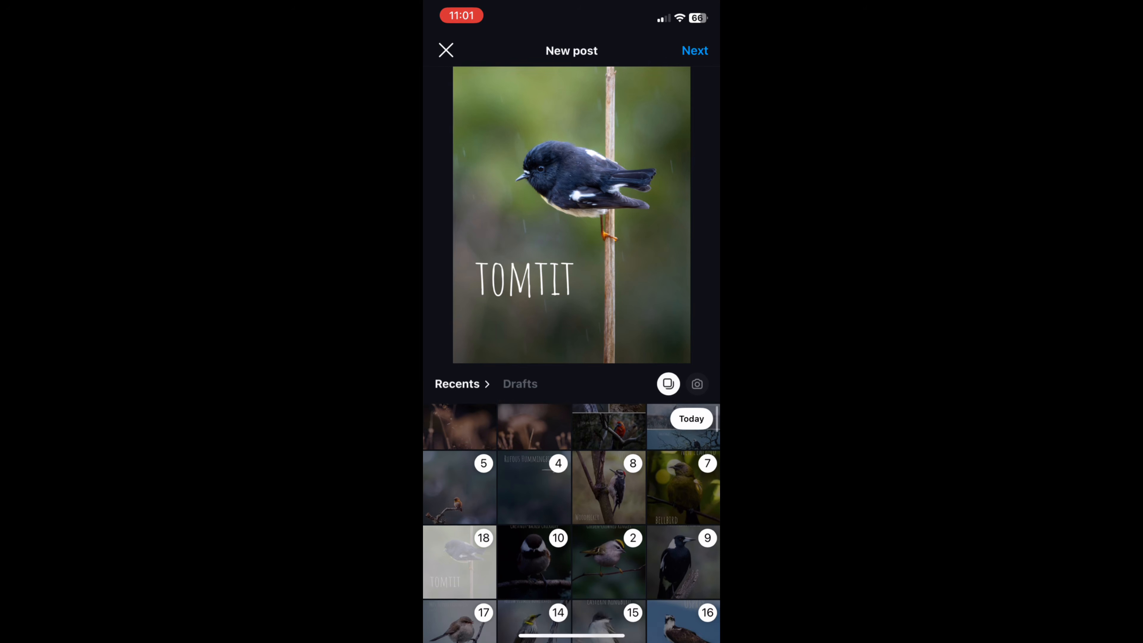
pyautogui.scroll(2, 572, 522)
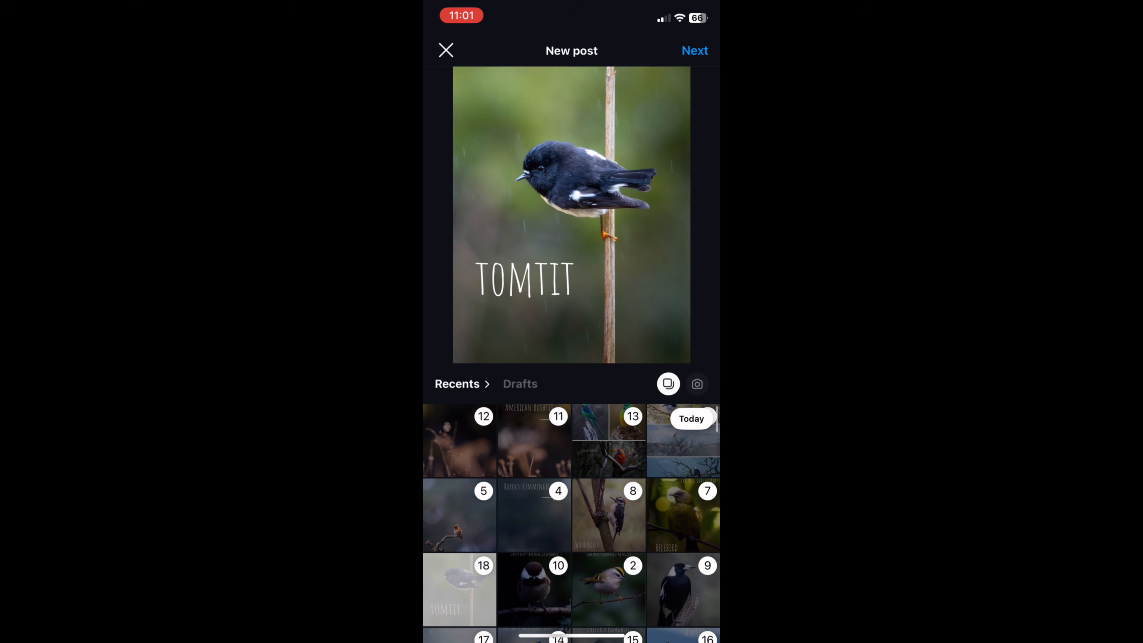
# Check the carousel images in order through the tomtit, add the song Perfect Day by Morunas and continue to the post details
pyautogui.click(694, 51)
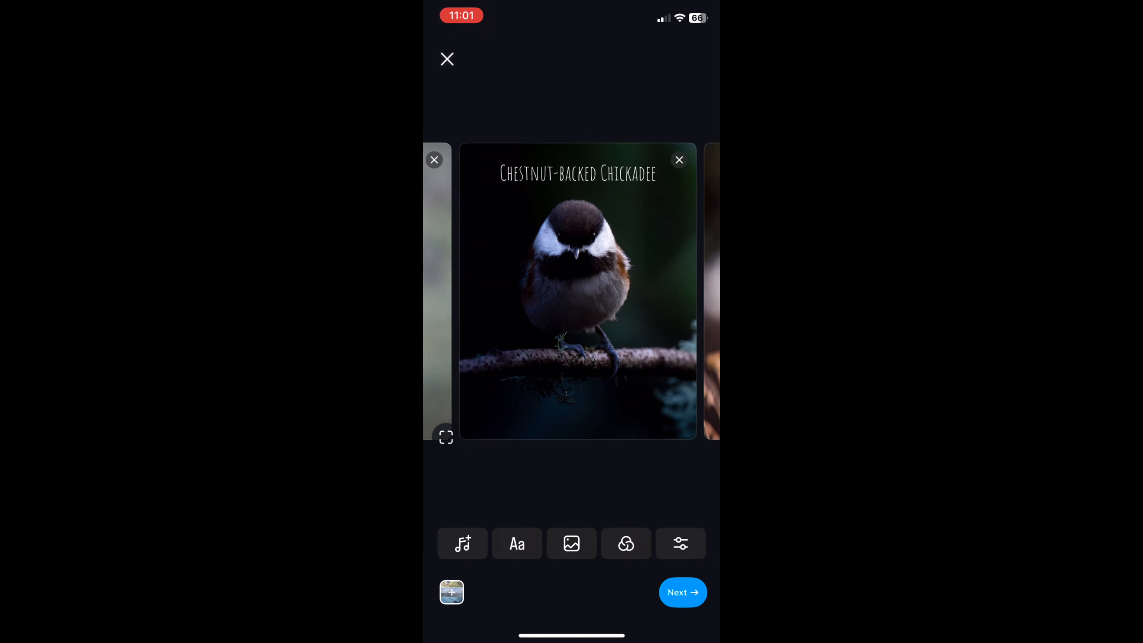
pyautogui.hscroll(3, 572, 291)
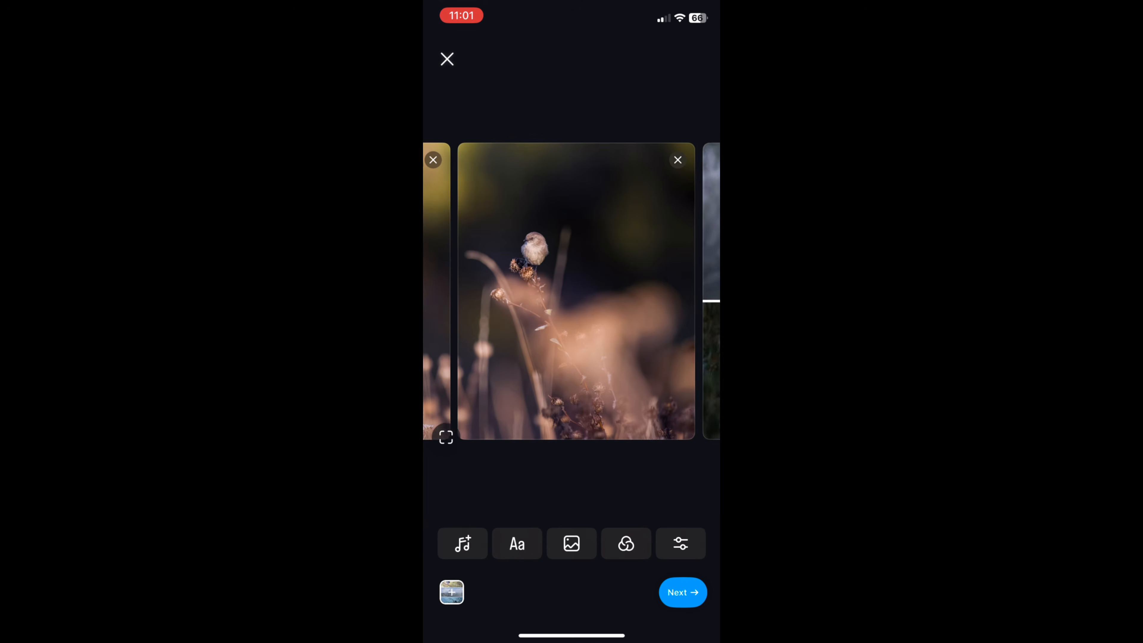
pyautogui.hscroll(1, 572, 291)
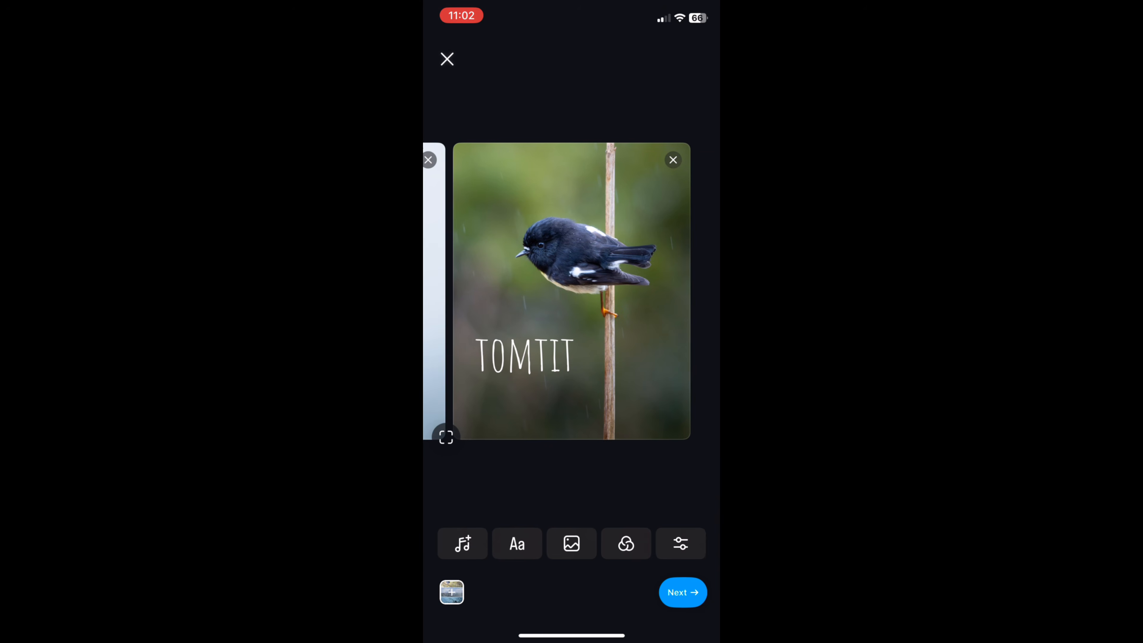
pyautogui.click(683, 592)
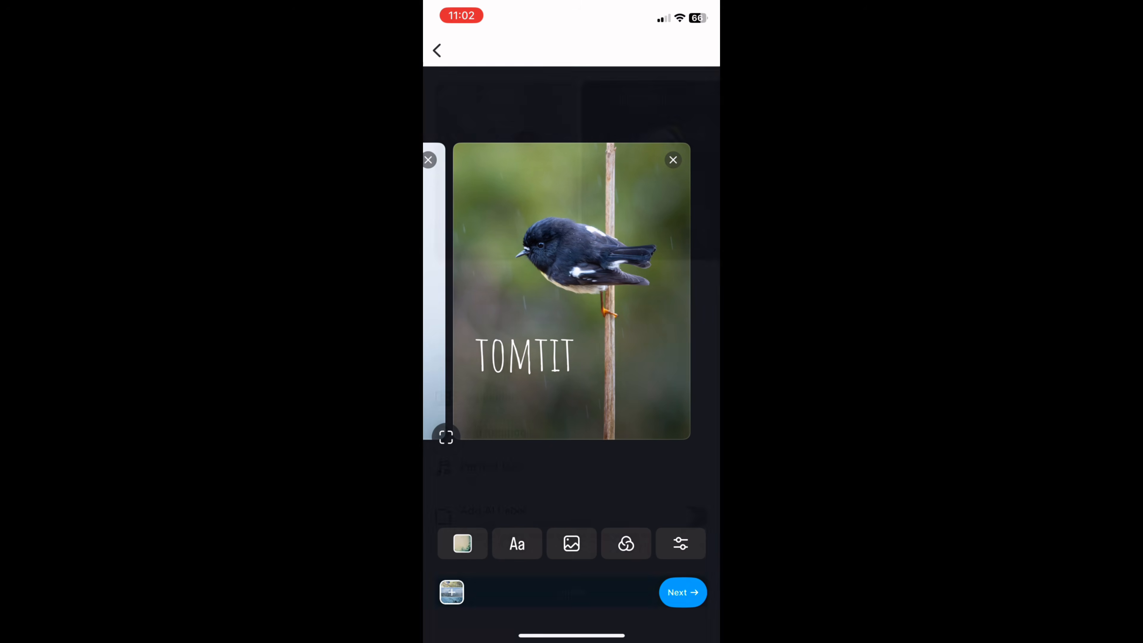
# Caption the post "Birds of the World on Sticks!" with three dot-only lines and the hashtags #wildlifephotography #birdphotography
pyautogui.click(471, 286)
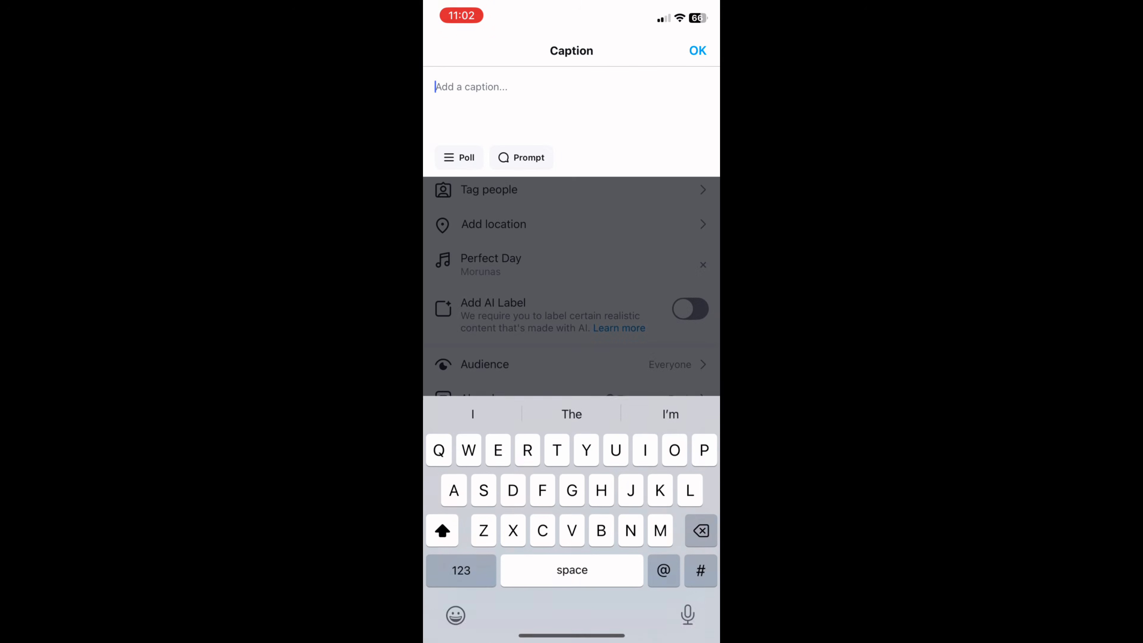
pyautogui.click(433, 87)
pyautogui.click(446, 53)
pyautogui.scroll(5, 569, 104)
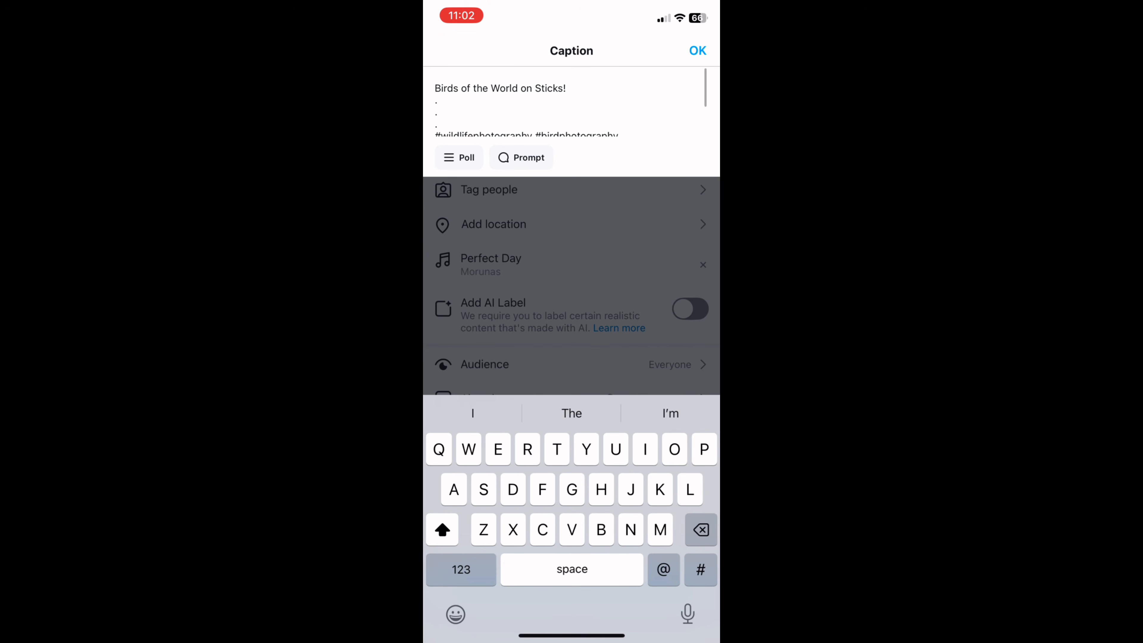
pyautogui.click(698, 51)
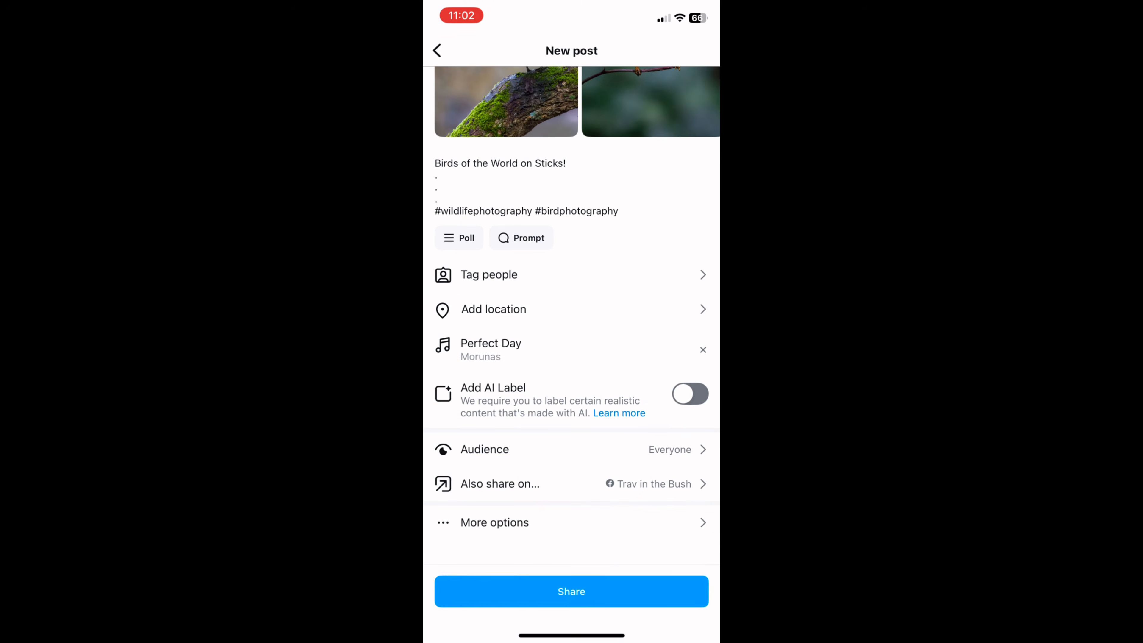
# Set the post's location to The World and share the carousel post
pyautogui.click(493, 309)
pyautogui.write('the worl')
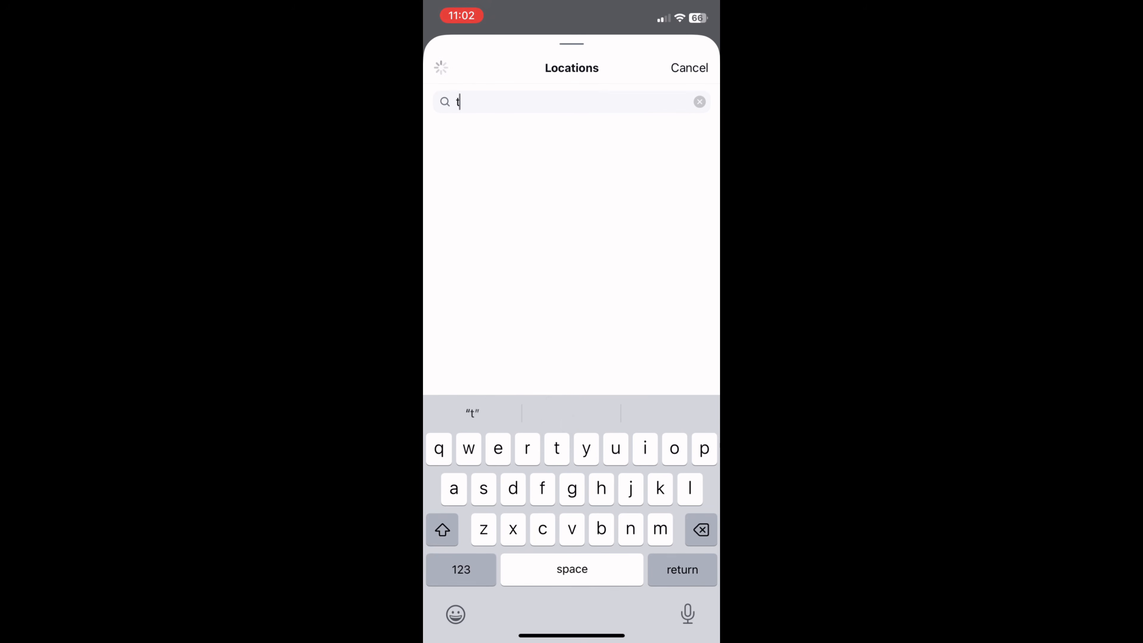
pyautogui.write('d')
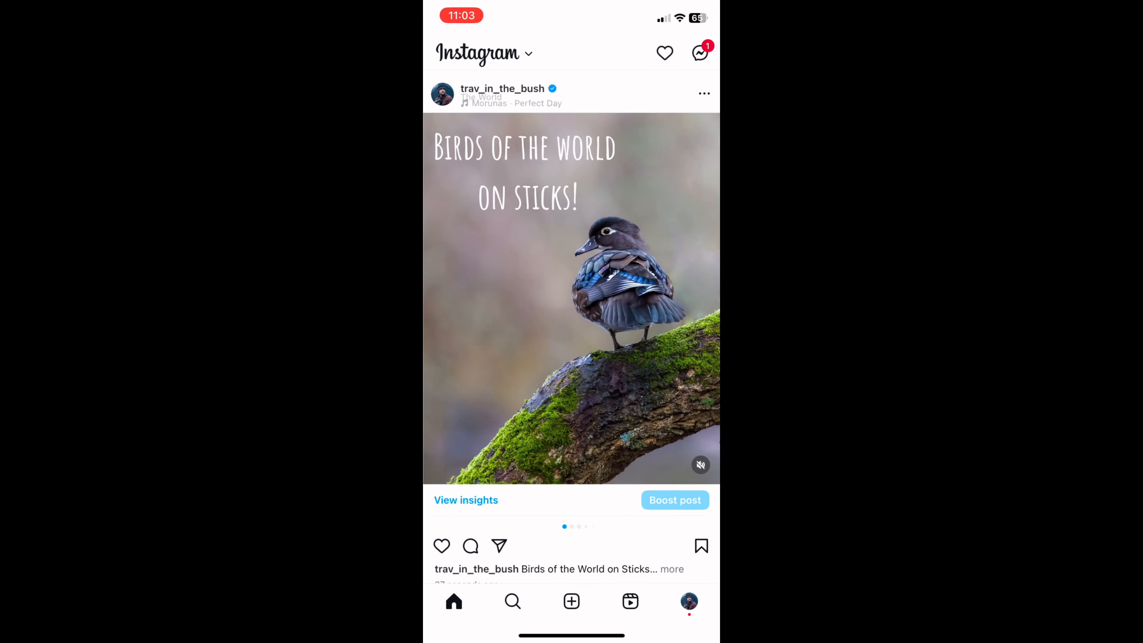
# Check the published carousel from the duck cover to the hummingbird photo, comparing the Rufous Hummingbird title page with the image after it
pyautogui.hscroll(5, 571, 298)
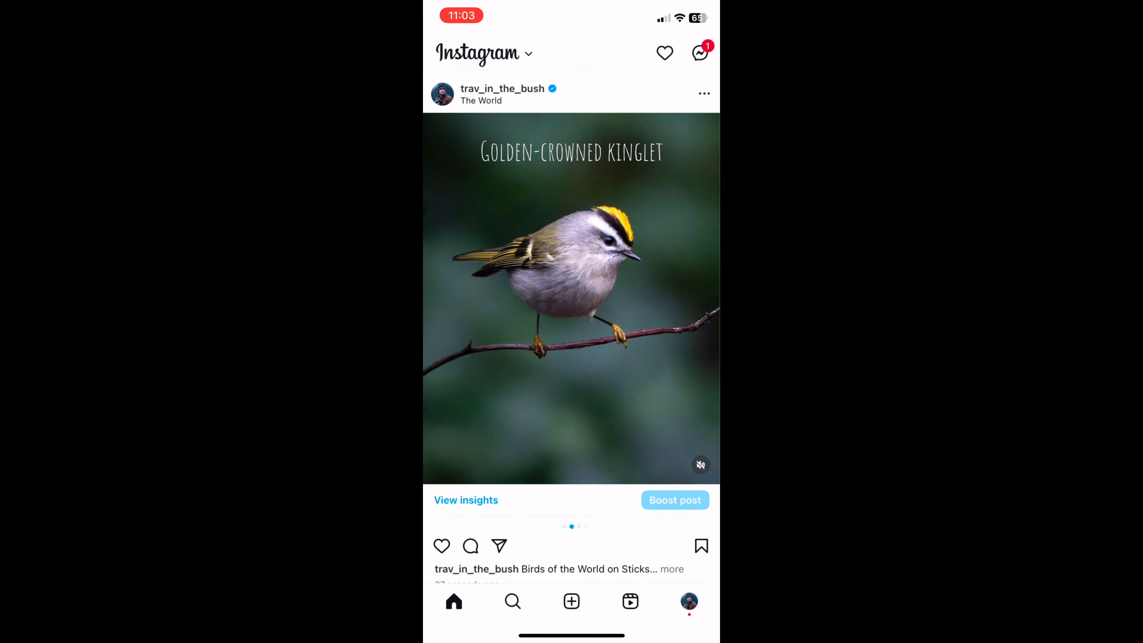
pyautogui.hscroll(5, 572, 298)
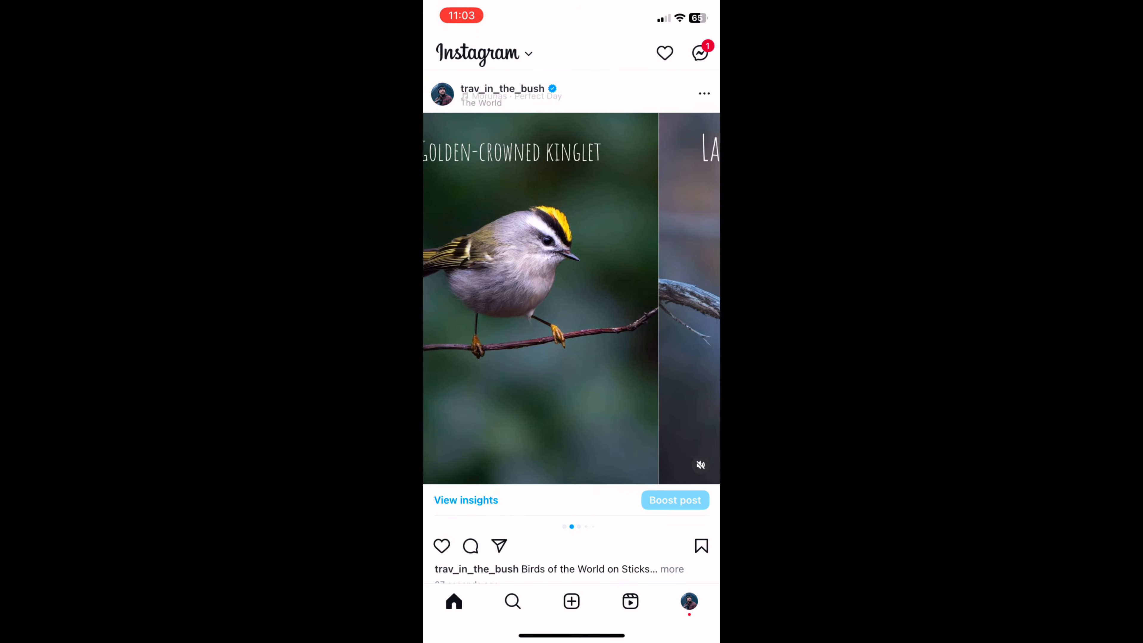
pyautogui.hscroll(5, 571, 298)
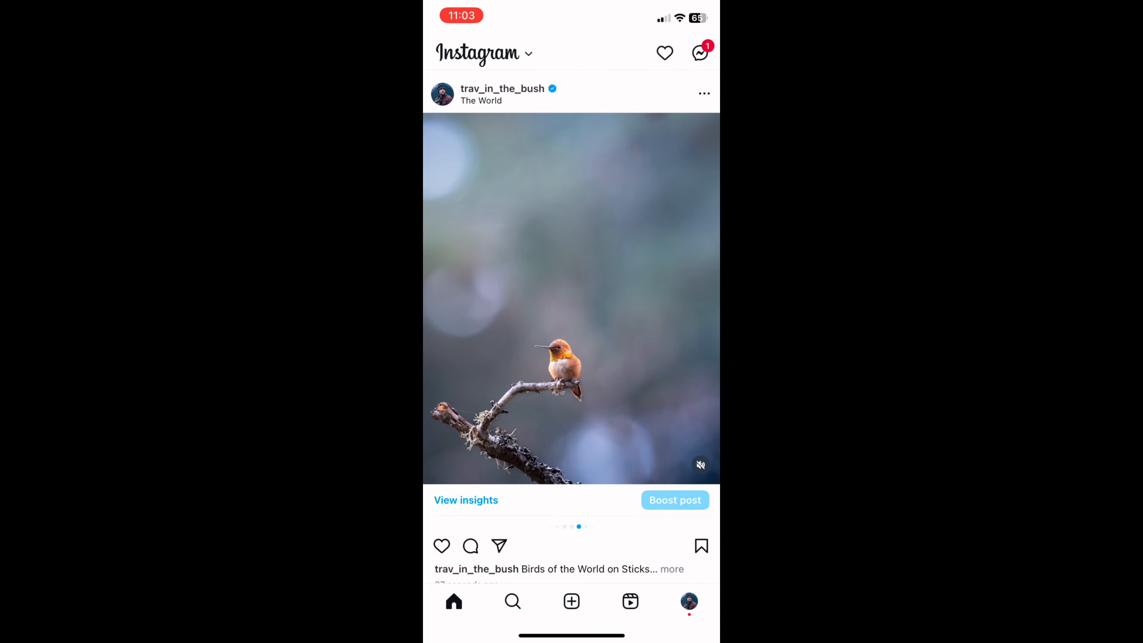
pyautogui.hscroll(-5, 572, 298)
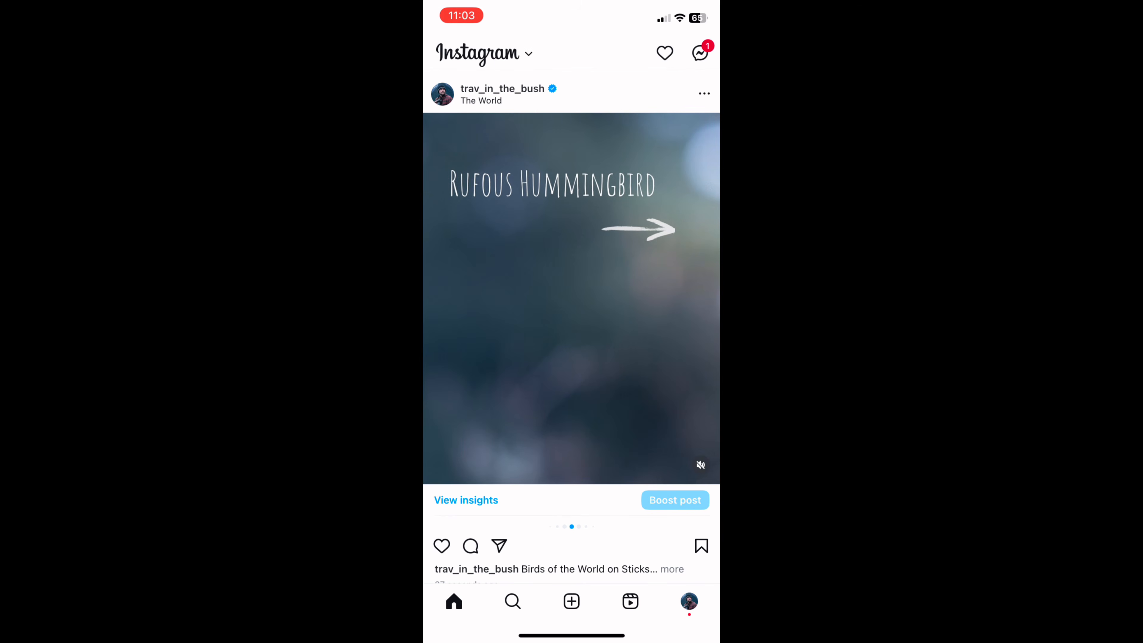
pyautogui.hscroll(5, 571, 298)
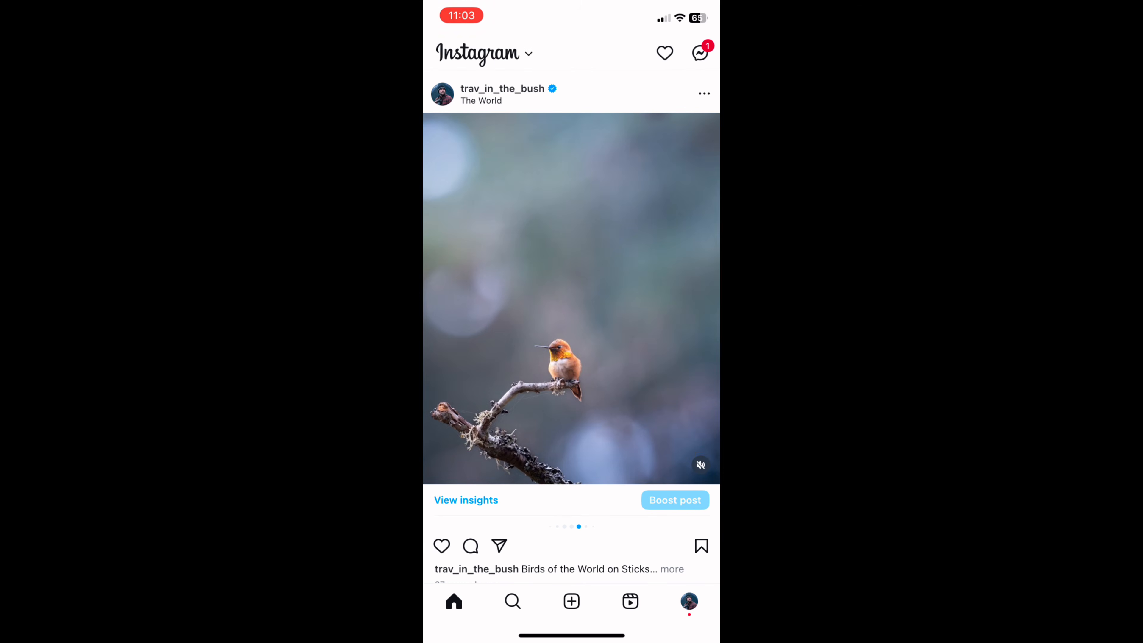